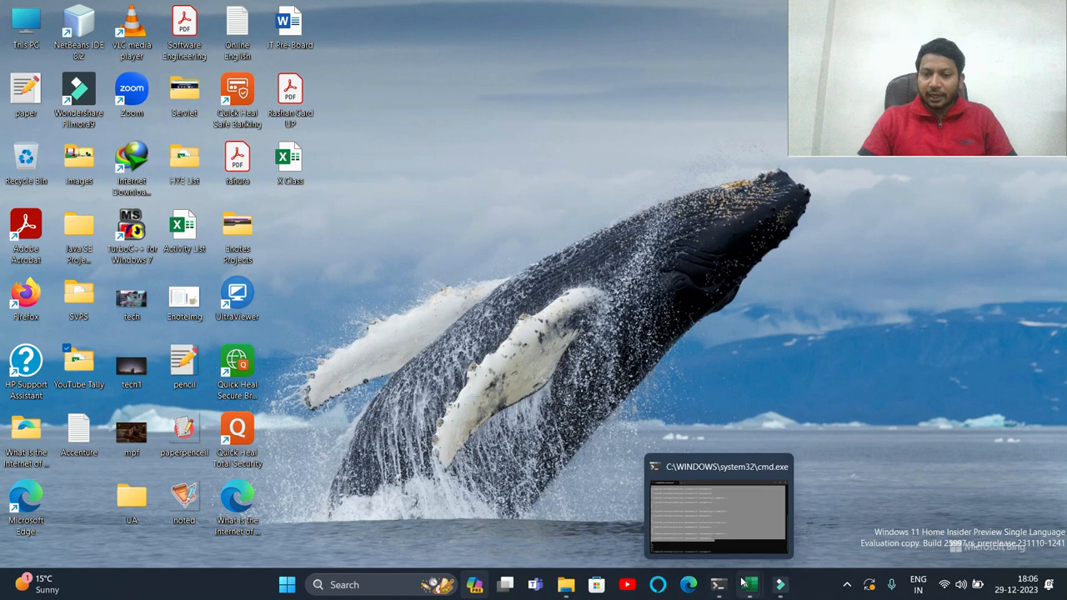
- Bring the Cash Book and Online Soulation workbooks onto the screen side by side
mouse_move(748, 590)
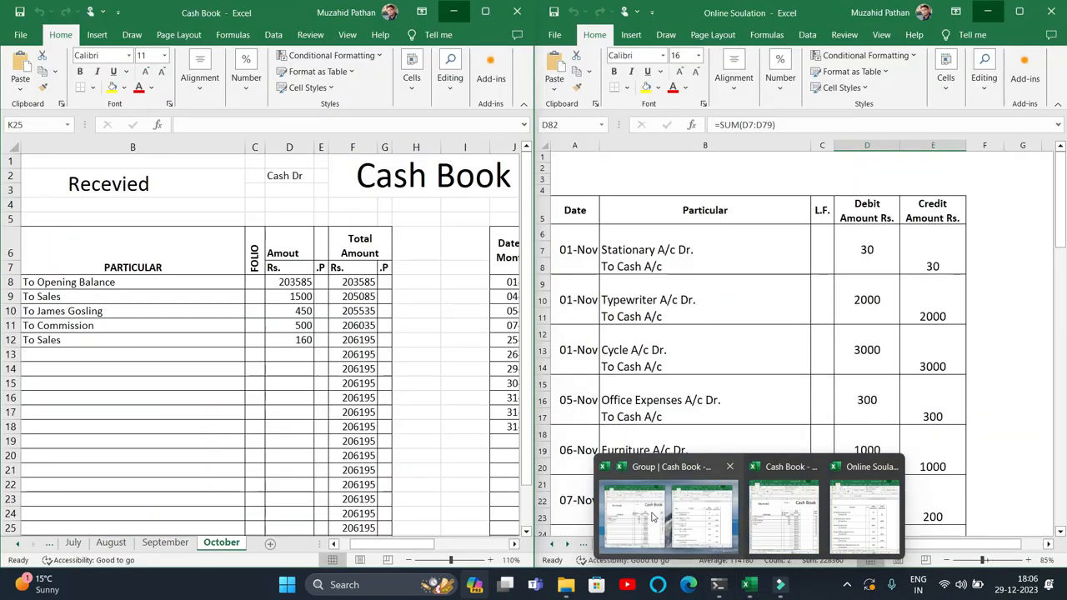
left_click(653, 517)
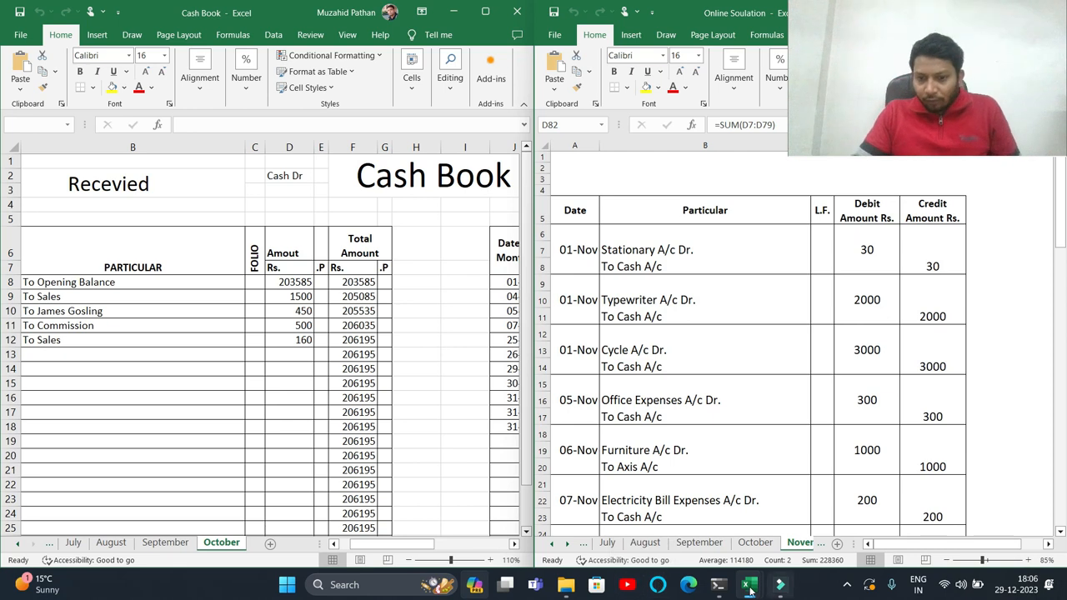
mouse_move(746, 592)
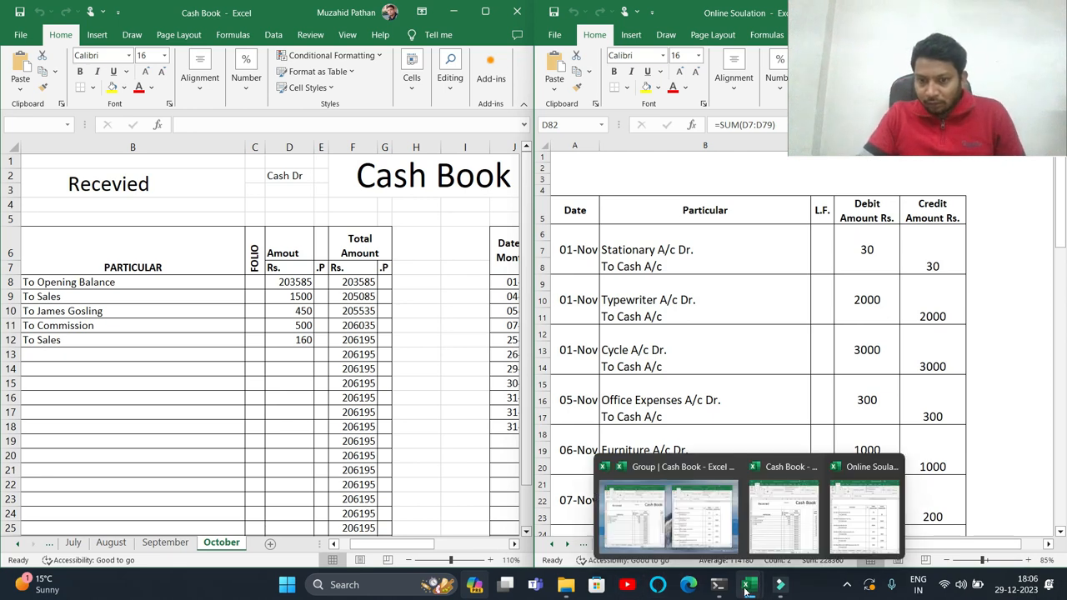
left_click(637, 316)
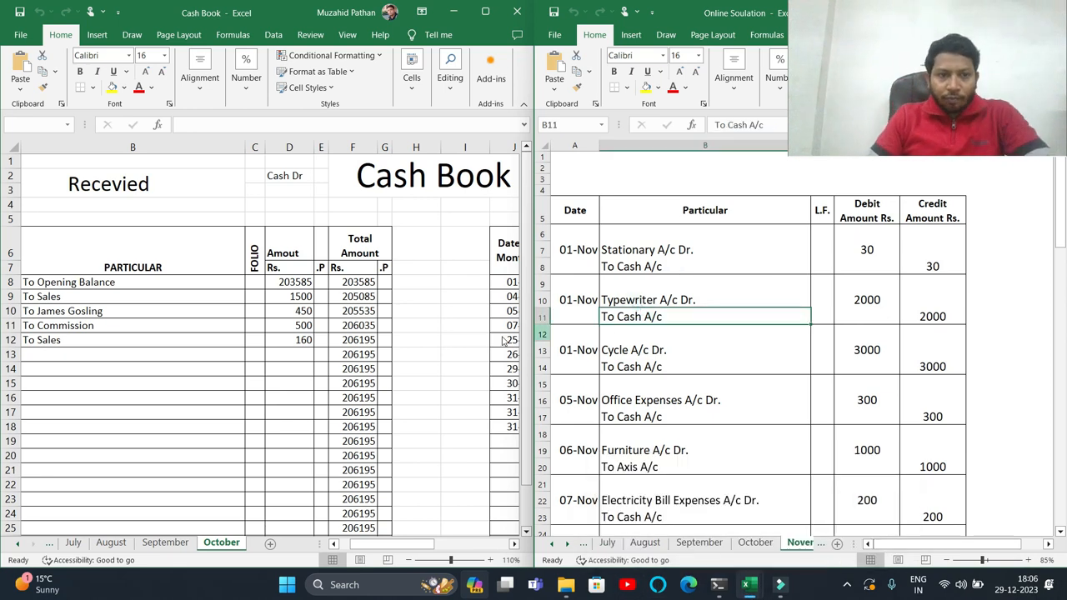
- Review the October sheet's receipt and payment entries and its closing balance
left_click(200, 544)
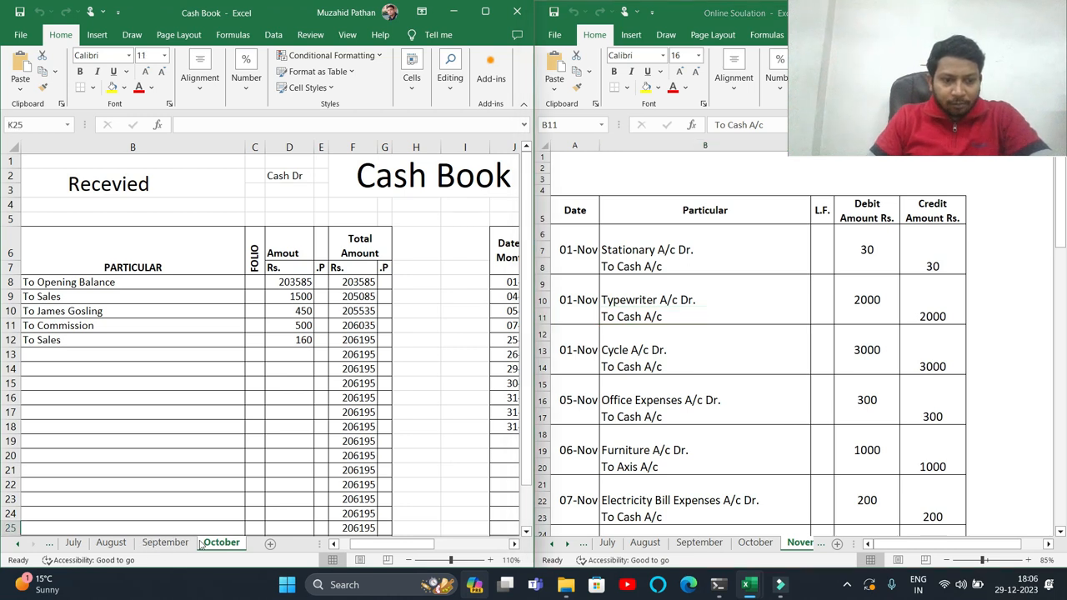
left_click(165, 542)
left_click(218, 542)
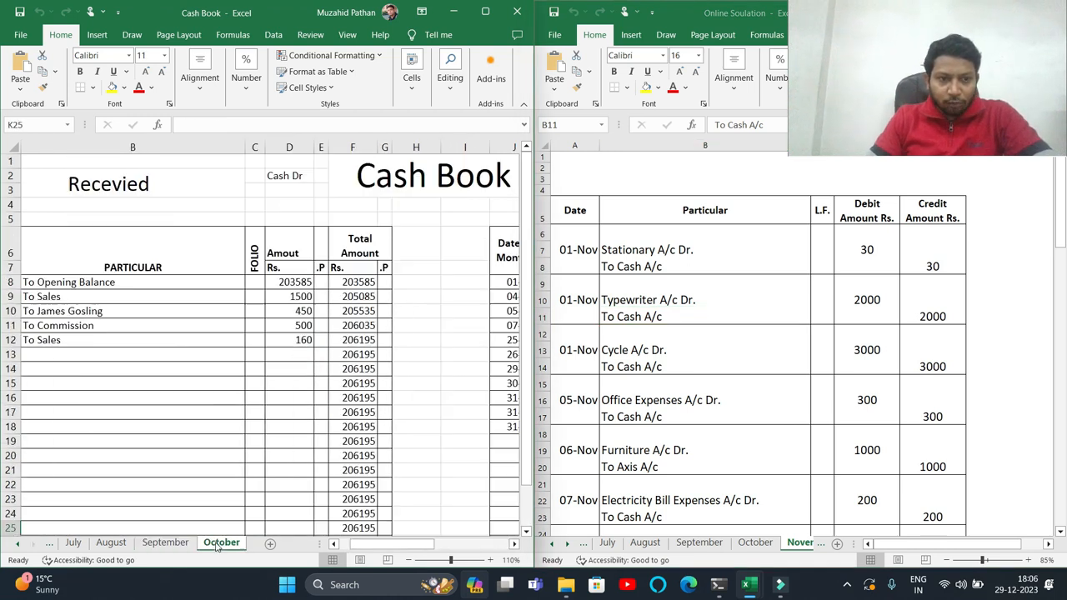
scroll(395, 392, "down", 5)
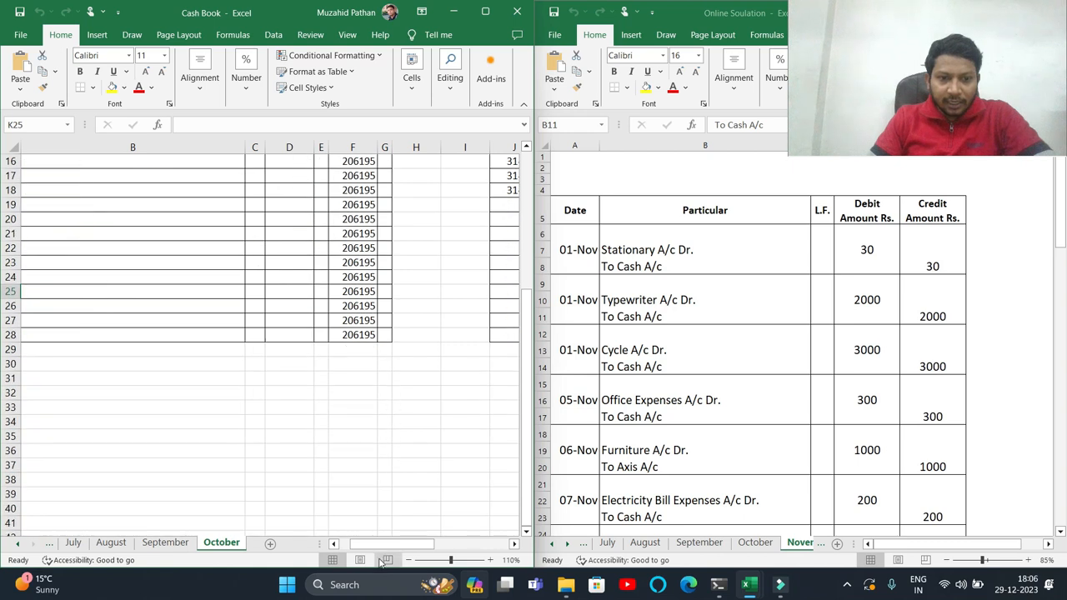
left_click_drag(384, 543, 503, 541)
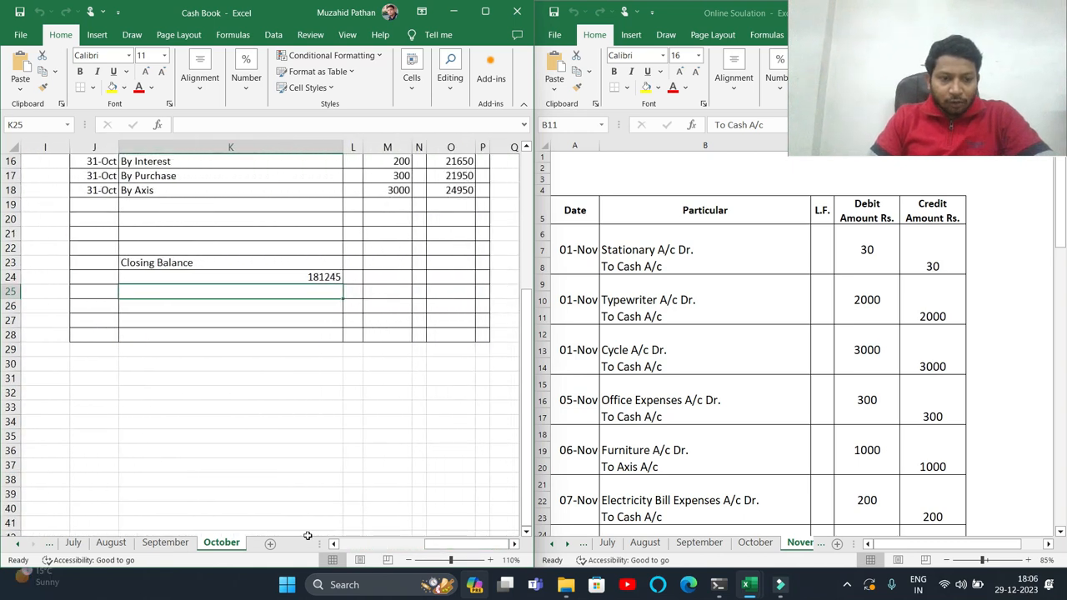
scroll(309, 334, "up", 1)
left_click(313, 319)
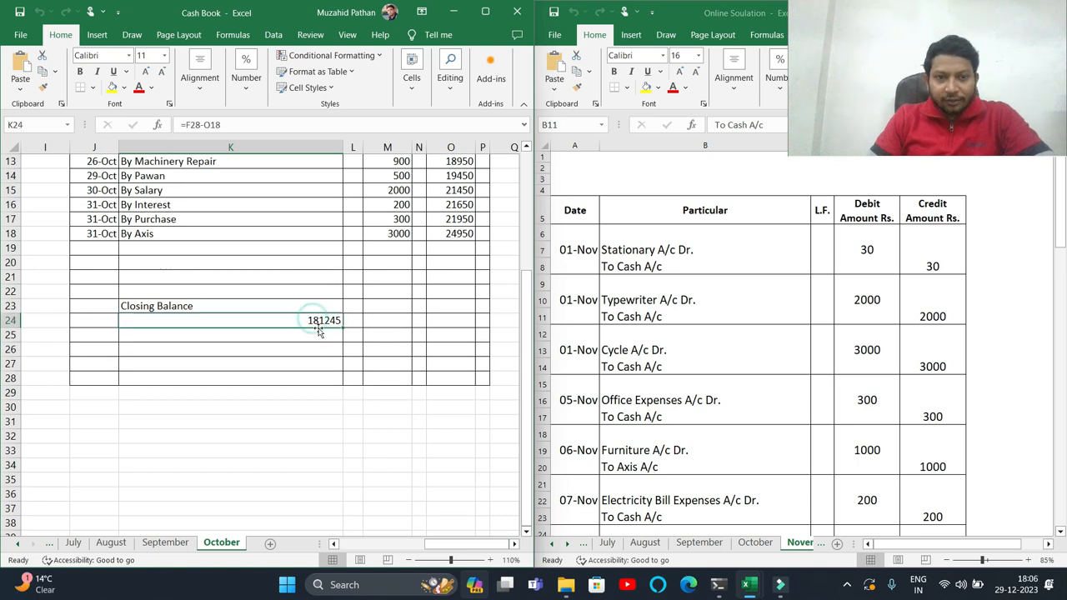
scroll(320, 367, "up", 4)
scroll(322, 384, "down", 1)
scroll(323, 409, "up", 1)
mouse_move(442, 543)
left_mouse_down()
mouse_move(350, 551)
mouse_move(442, 543)
left_mouse_up()
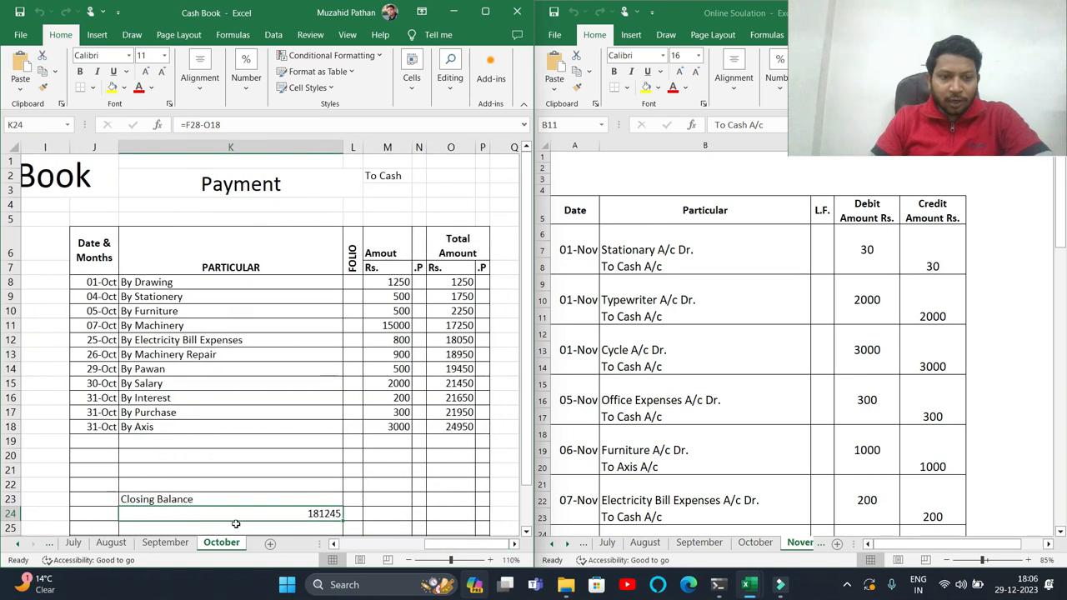
- Create a copy of the October sheet placed at the end of the workbook
right_click(236, 543)
left_click(263, 432)
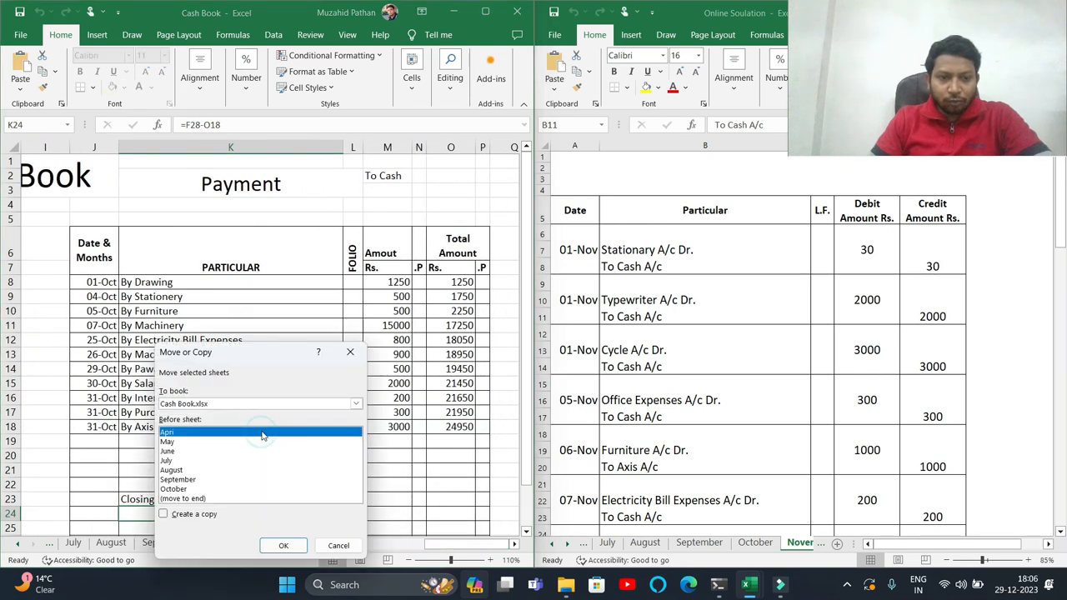
left_click(209, 497)
left_click(179, 516)
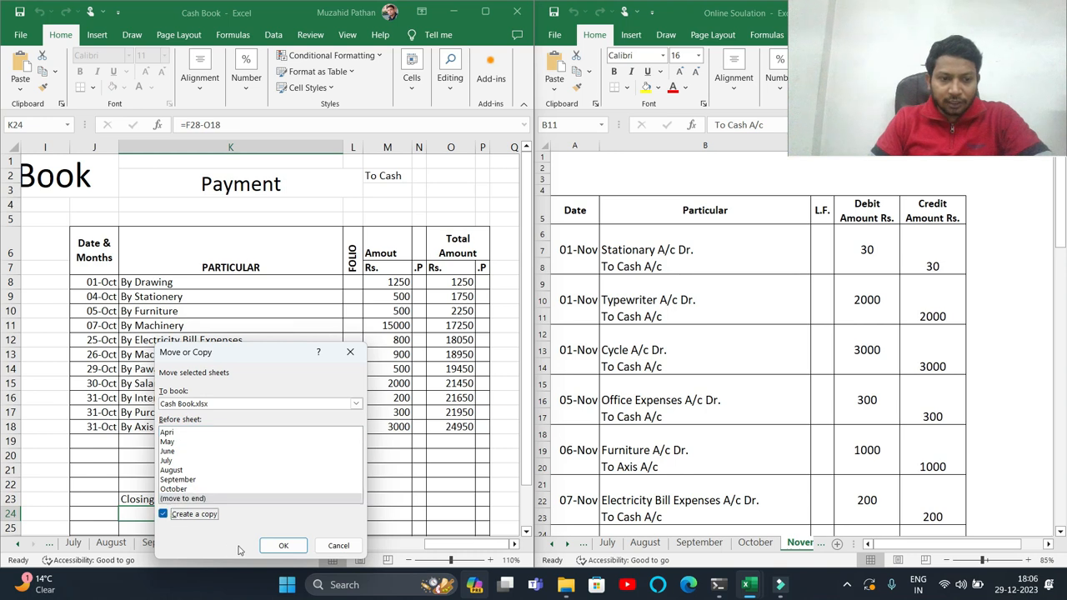
left_click(281, 545)
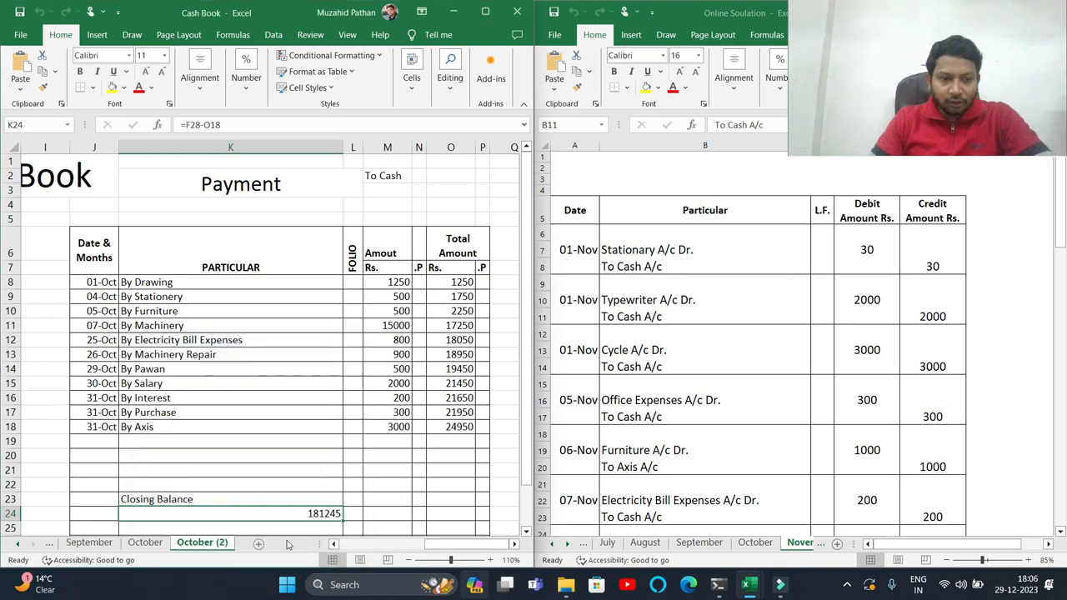
- Rename the copied sheet as Novermber
double_click(221, 543)
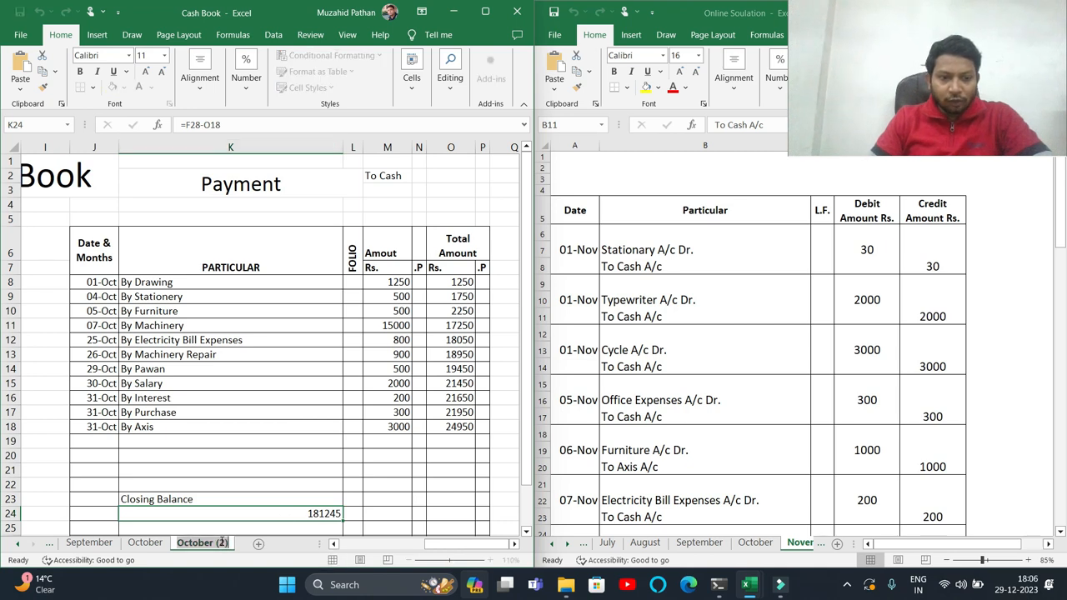
type("Novermber")
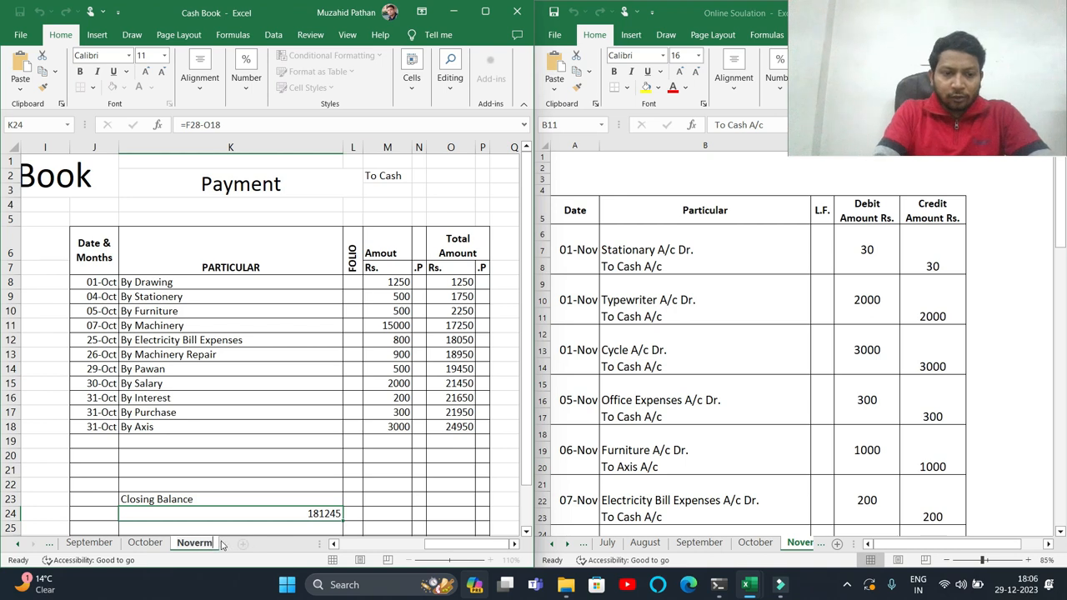
key("Return")
- Clear the receipt particulars below the opening balance row
left_click_drag(458, 544, 372, 544)
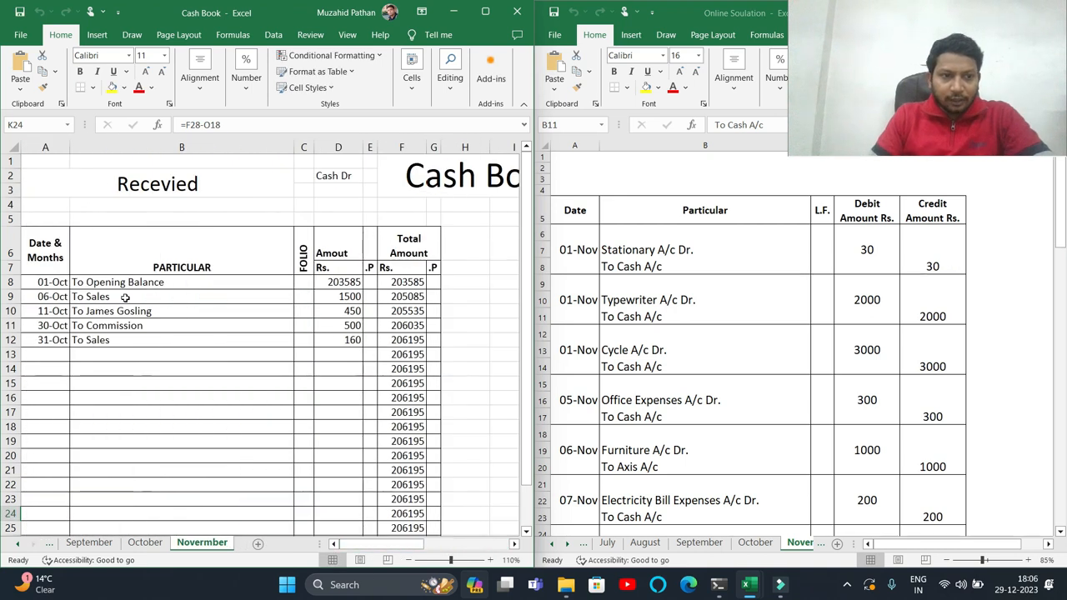
left_click_drag(125, 297, 122, 357)
key("Delete")
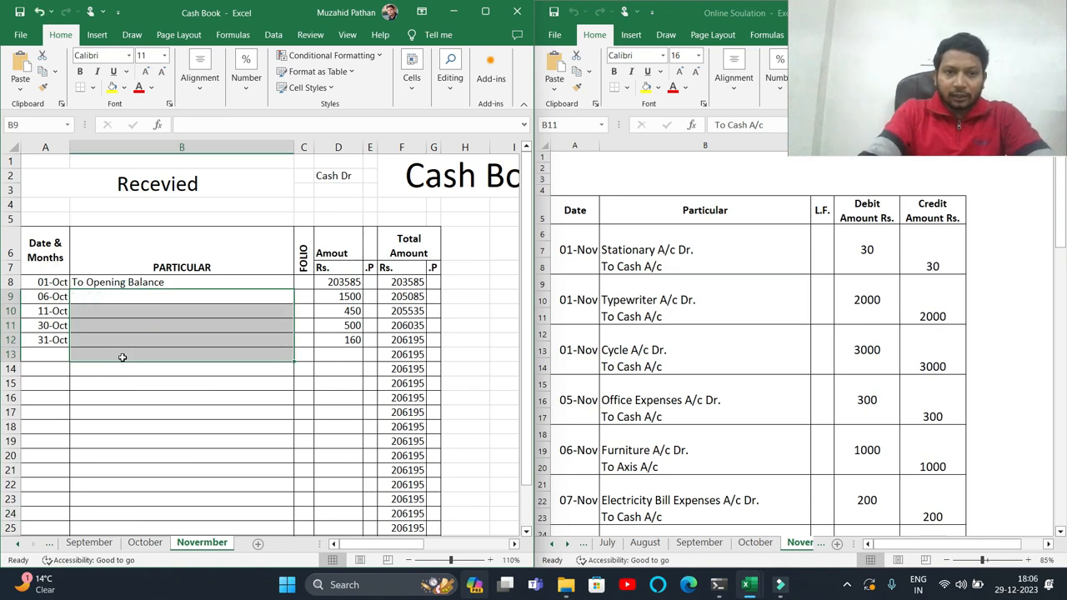
- Clear the receipt amounts below the opening balance row
key("Right")
key("Right")
key("shift+Down")
key("shift+Down")
key("shift+Down")
key("shift+Down")
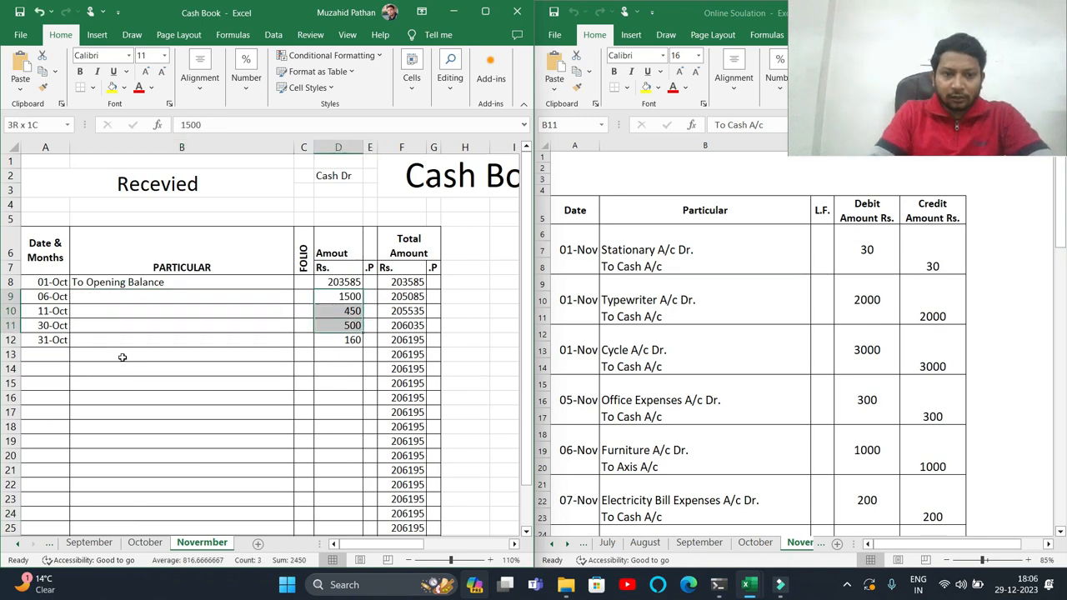
key("Delete")
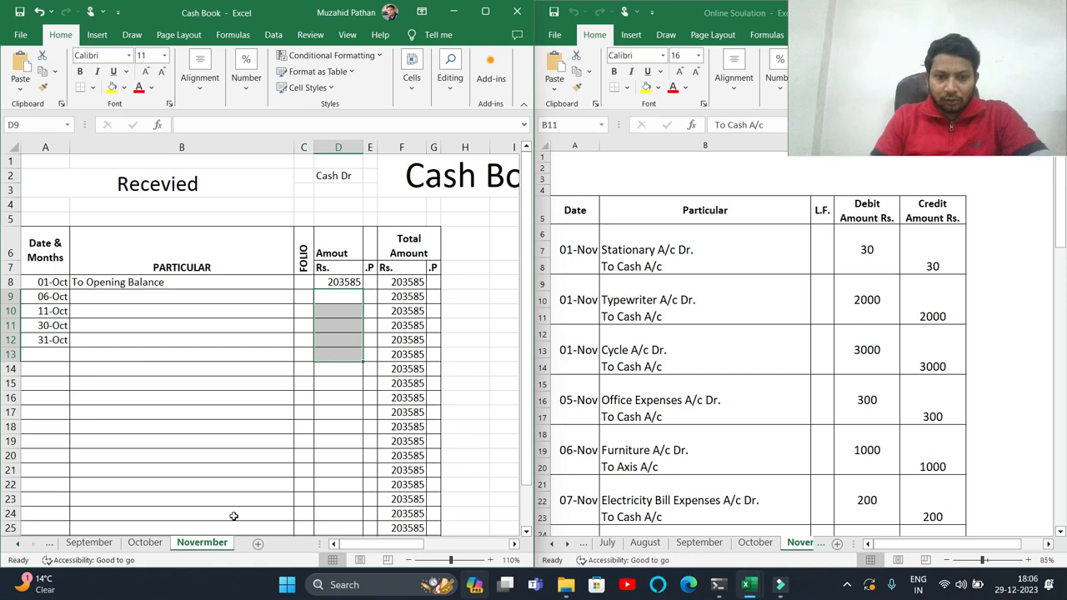
- Clear the payment section's particulars, amounts and dates
left_click_drag(389, 546, 458, 545)
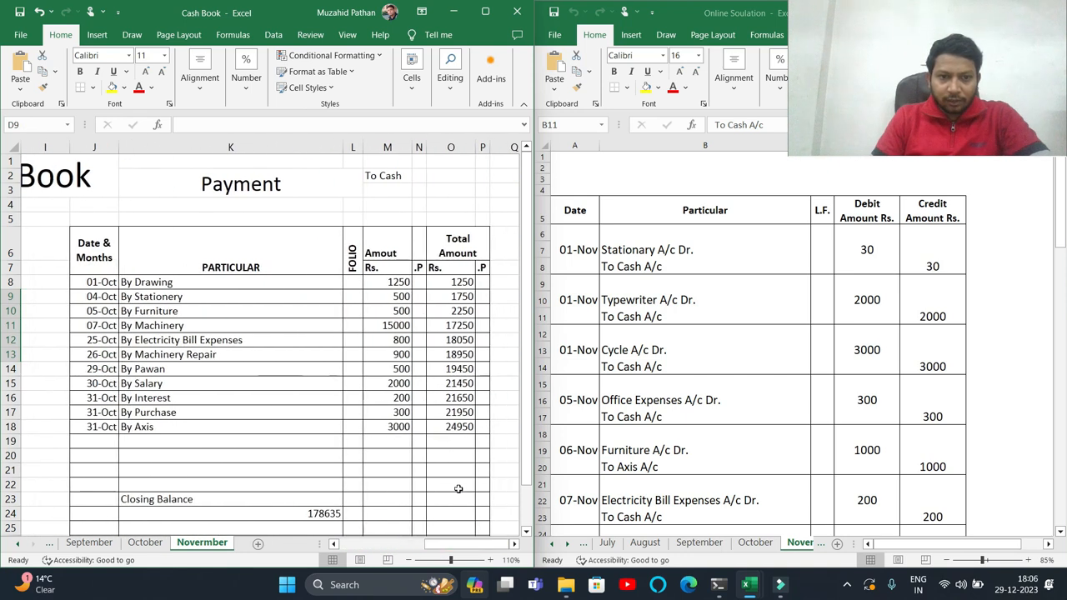
left_click_drag(167, 282, 416, 501)
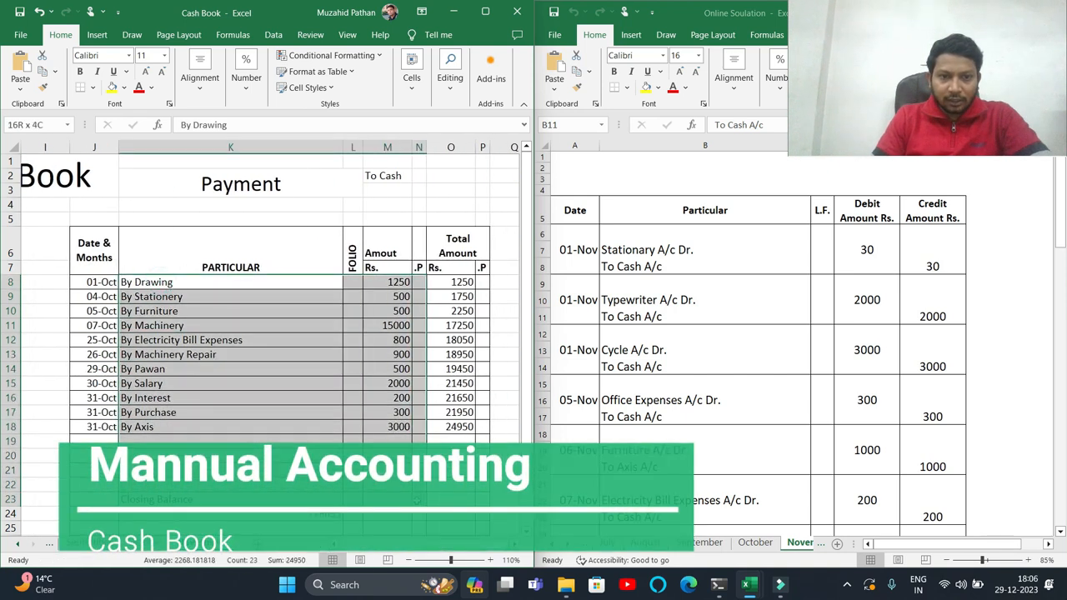
key("Delete")
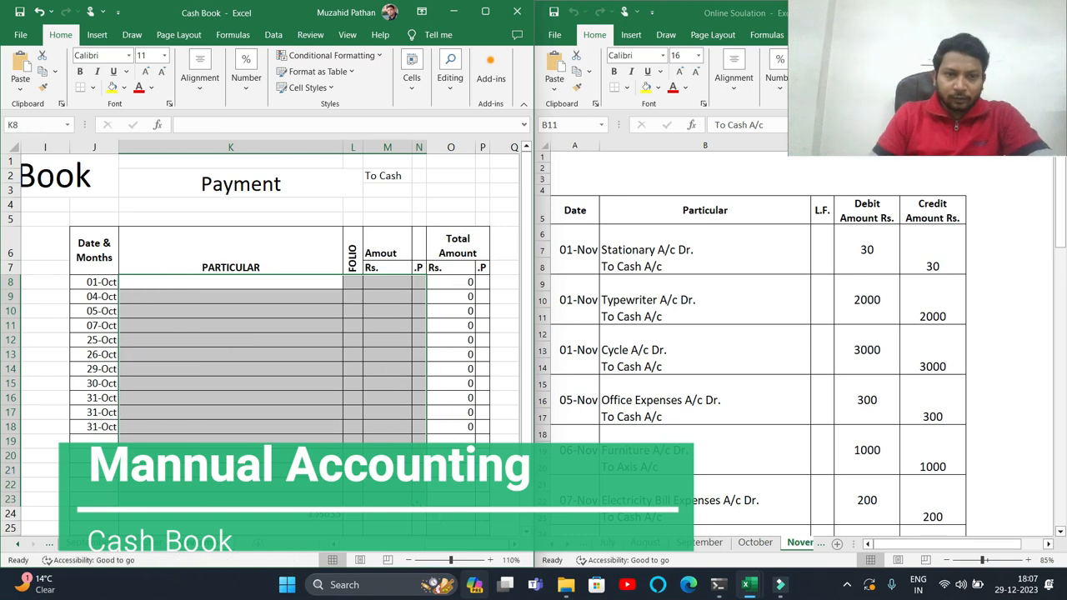
left_click_drag(103, 282, 100, 429)
key("Delete")
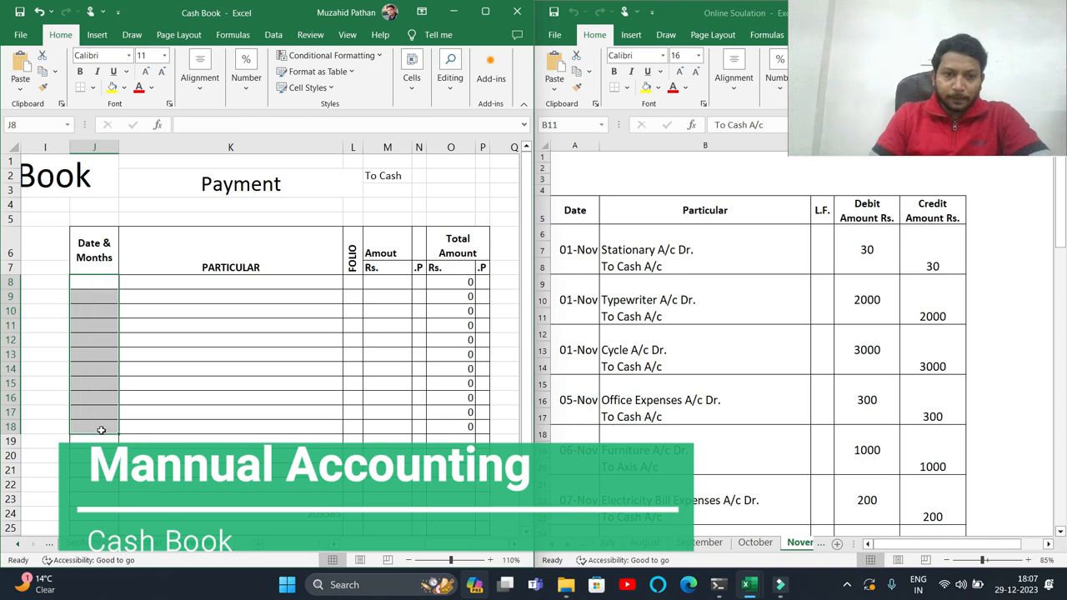
- Enter October's closing balance, 181245, as the opening balance amount on the November sheet
scroll(442, 550, "left", 5)
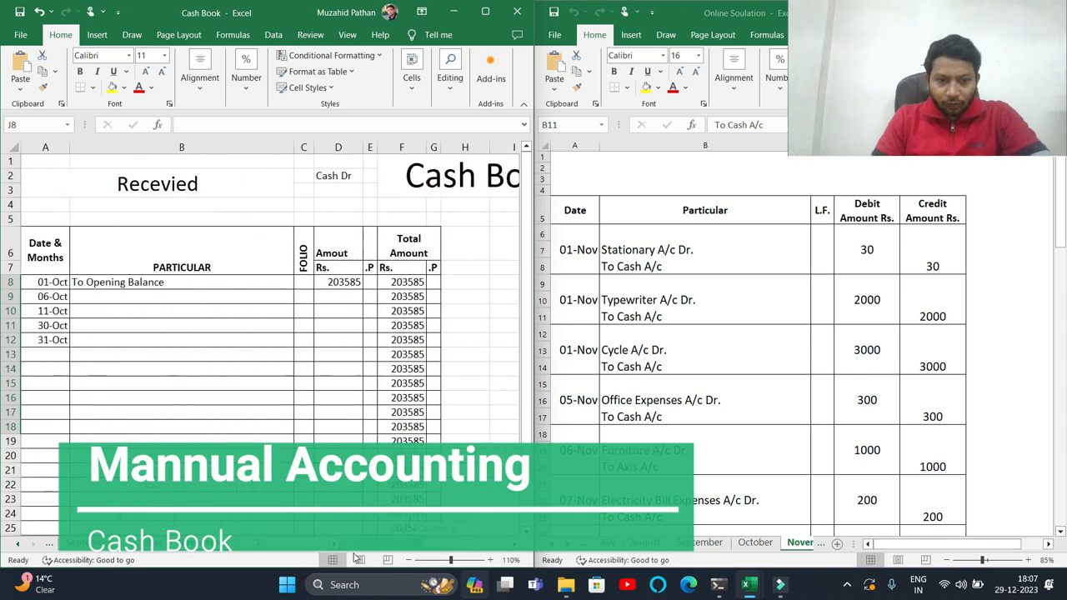
left_click(145, 543)
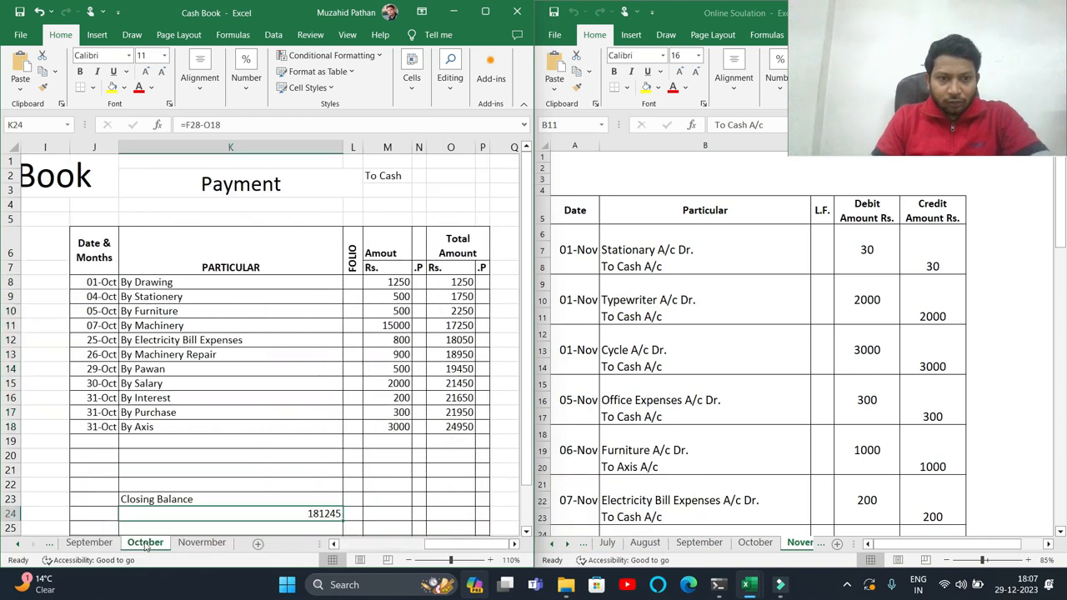
left_click(193, 543)
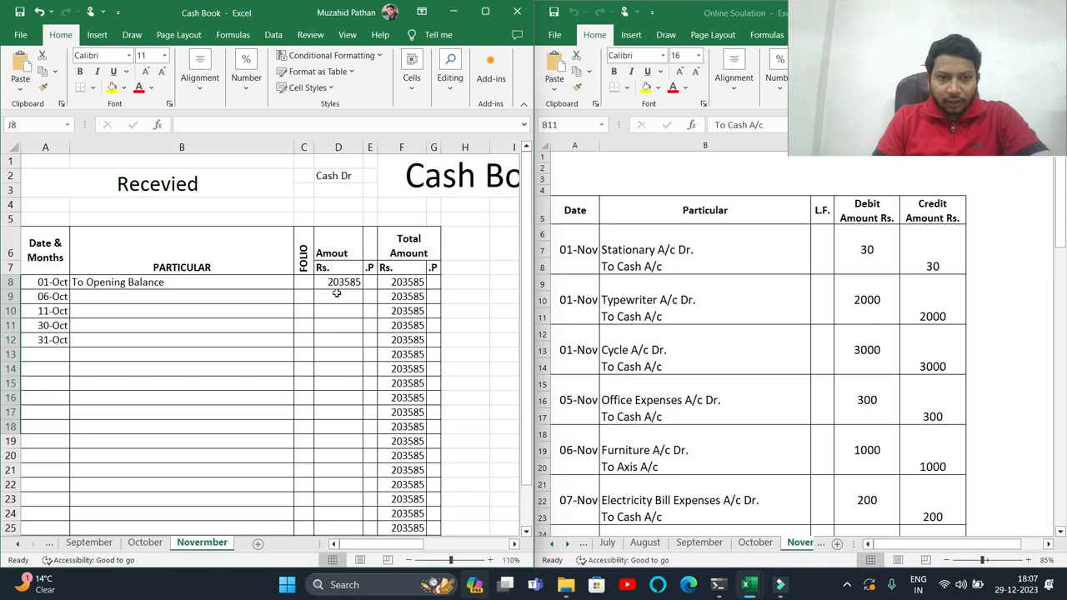
left_click(338, 294)
left_click(344, 284)
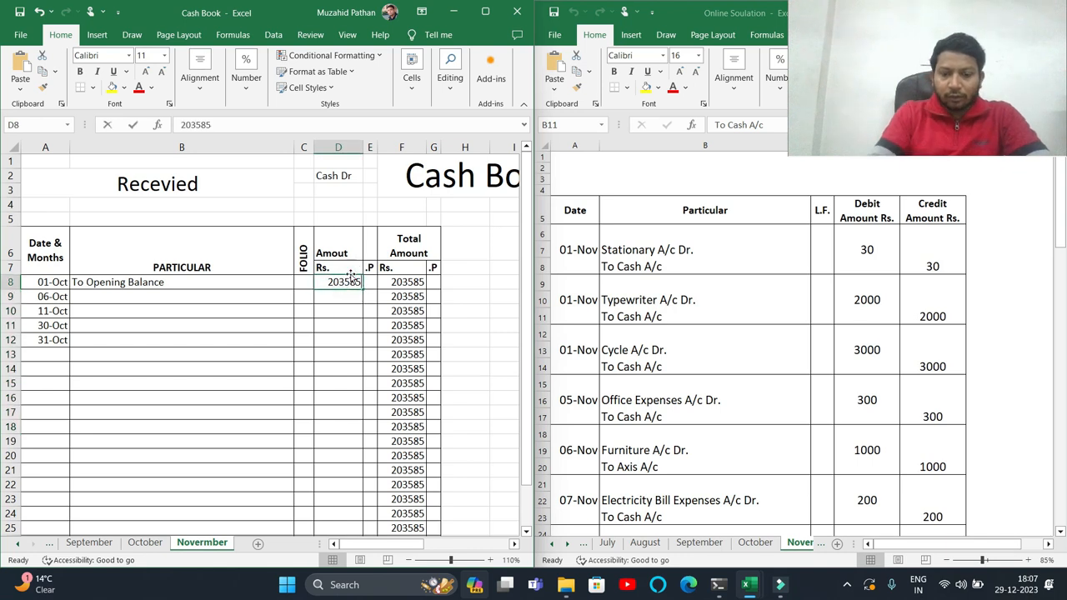
type("181245")
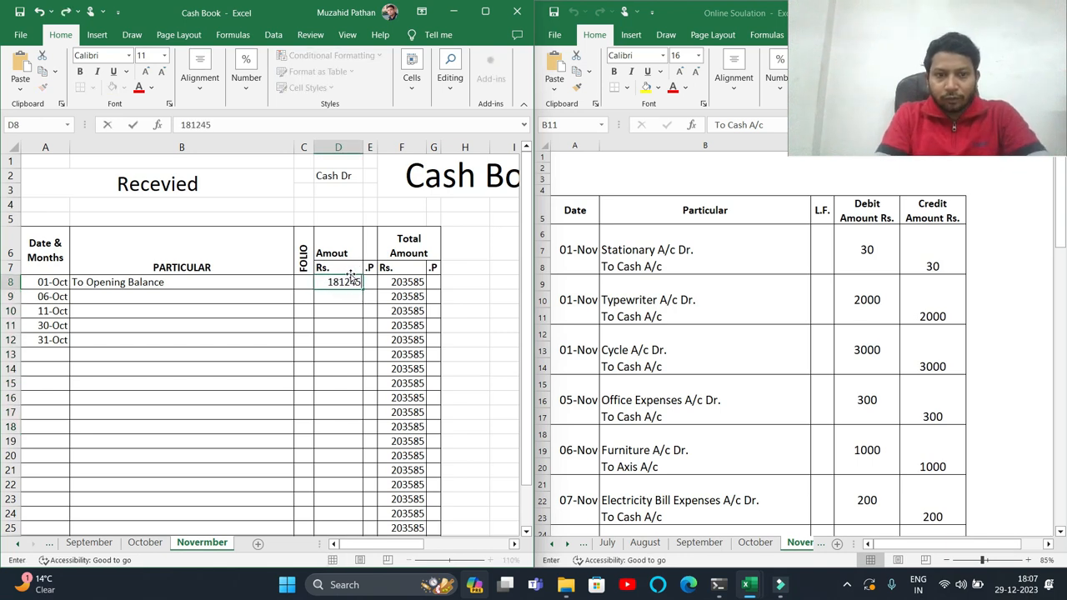
key("Return")
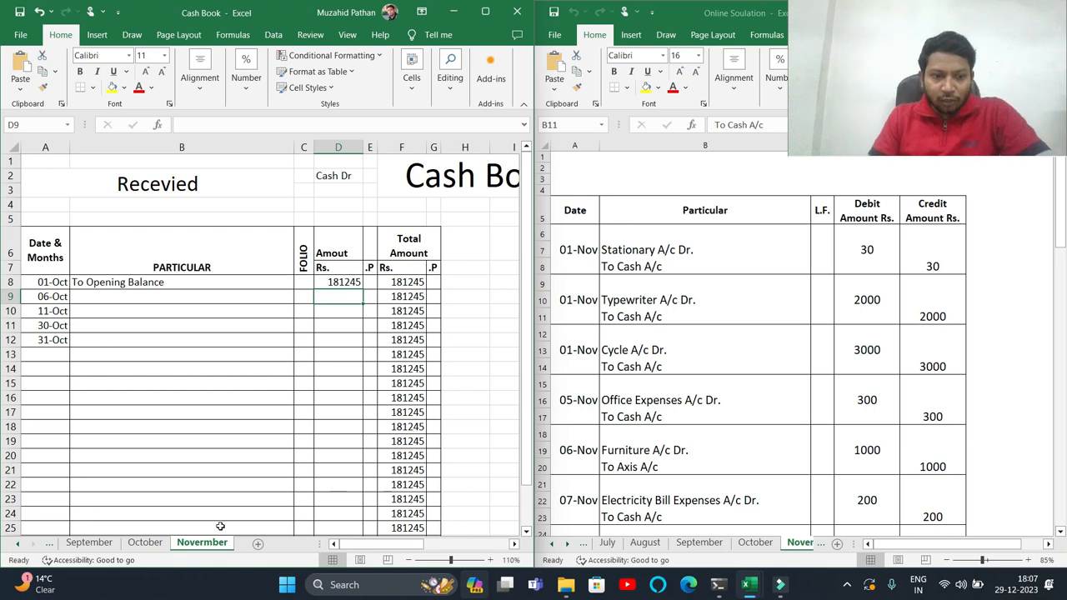
- Compare the October closing balance with the November opening balance entry
left_click(145, 542)
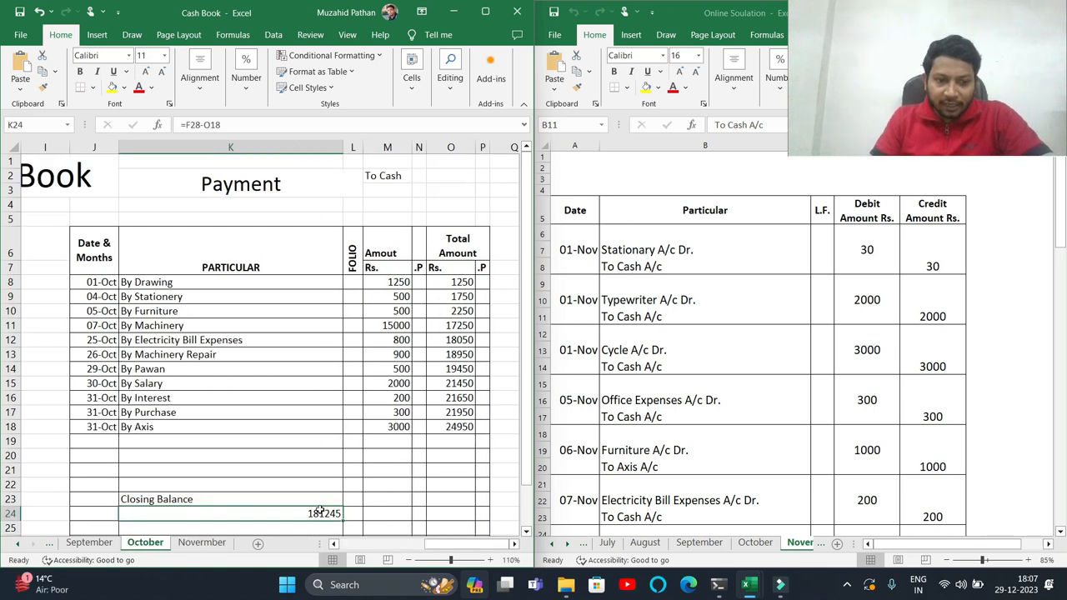
left_click(199, 542)
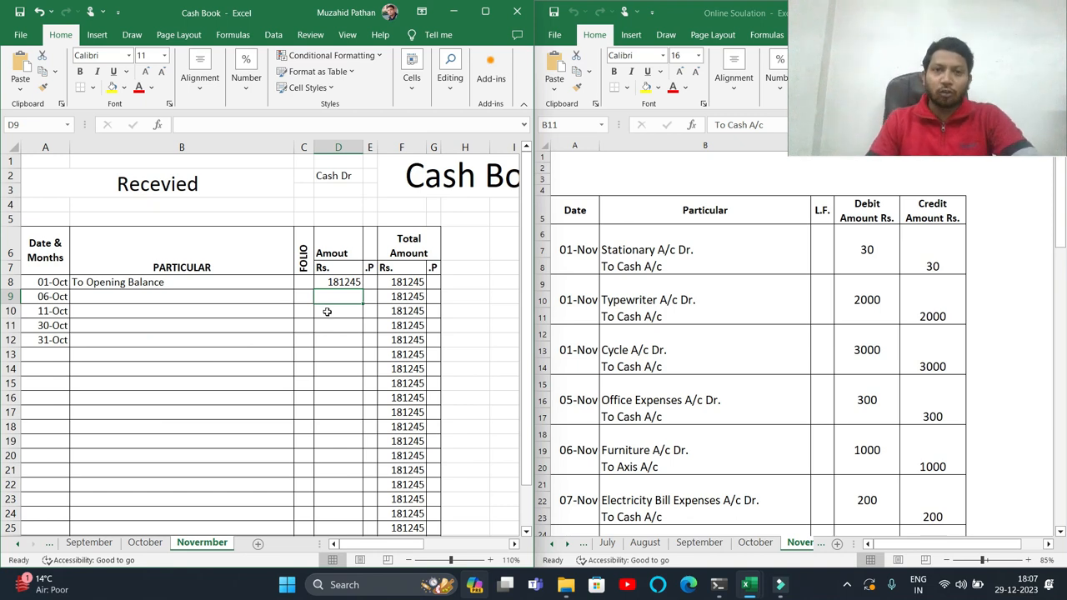
mouse_move(379, 544)
left_mouse_down()
mouse_move(433, 548)
mouse_move(387, 536)
left_mouse_up()
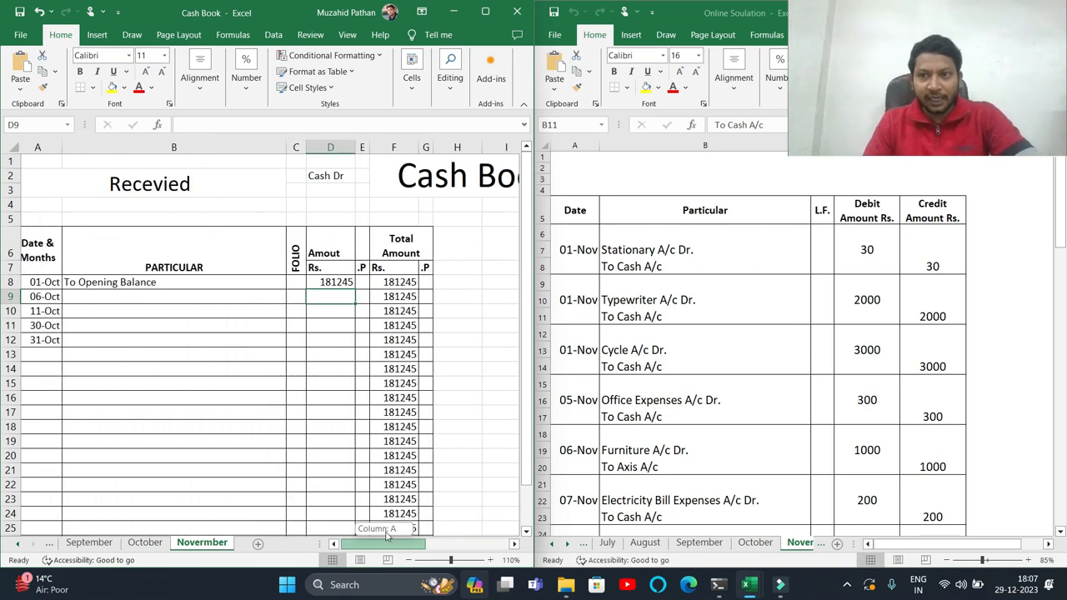
left_click_drag(386, 536, 383, 533)
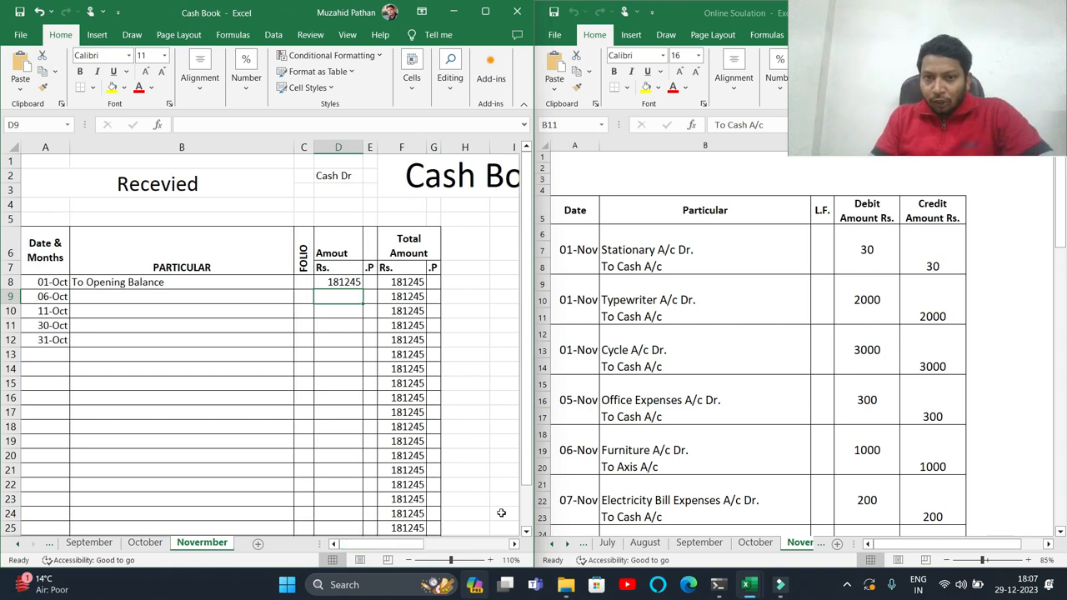
left_click(791, 450)
left_click_drag(1065, 231, 1065, 247)
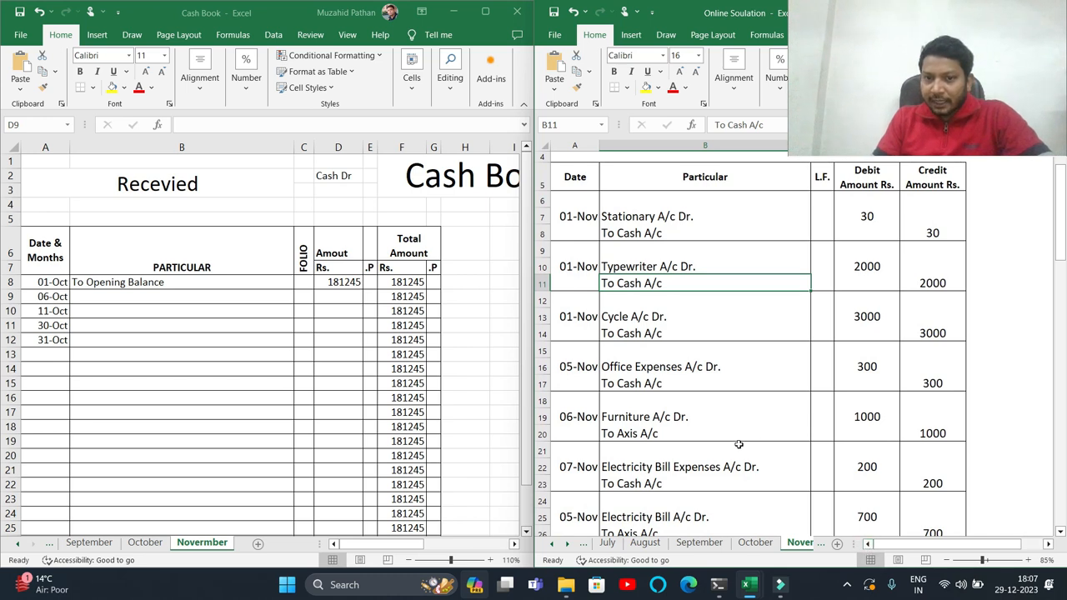
left_click(17, 546)
left_click(14, 546)
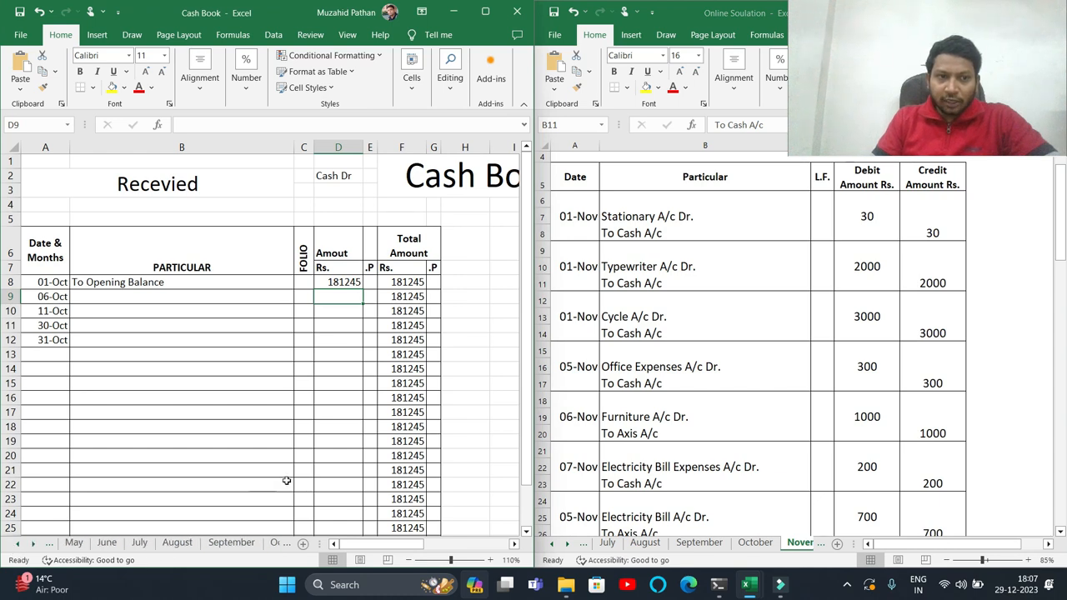
- Review the November journal entries alongside the cash book's payment section
left_click(409, 561)
left_click(409, 561)
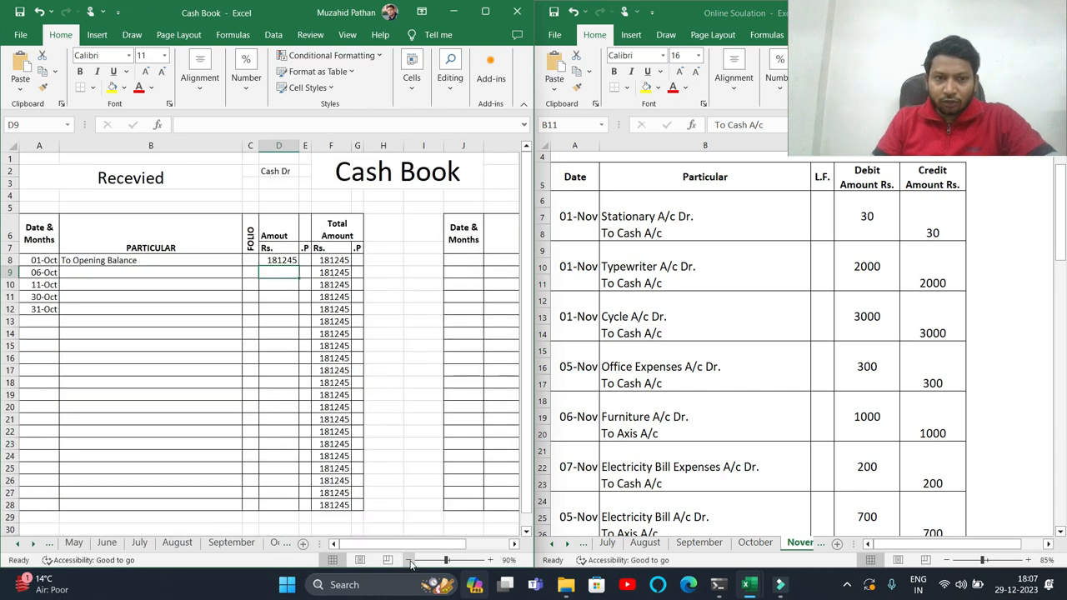
left_click(489, 562)
left_click_drag(428, 547, 413, 547)
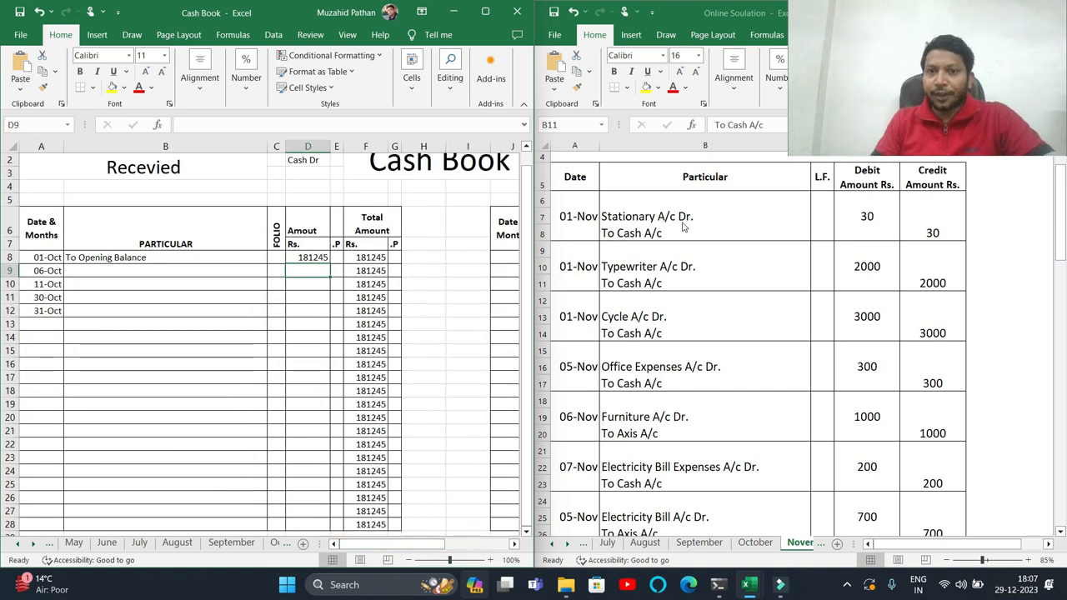
left_click(566, 218)
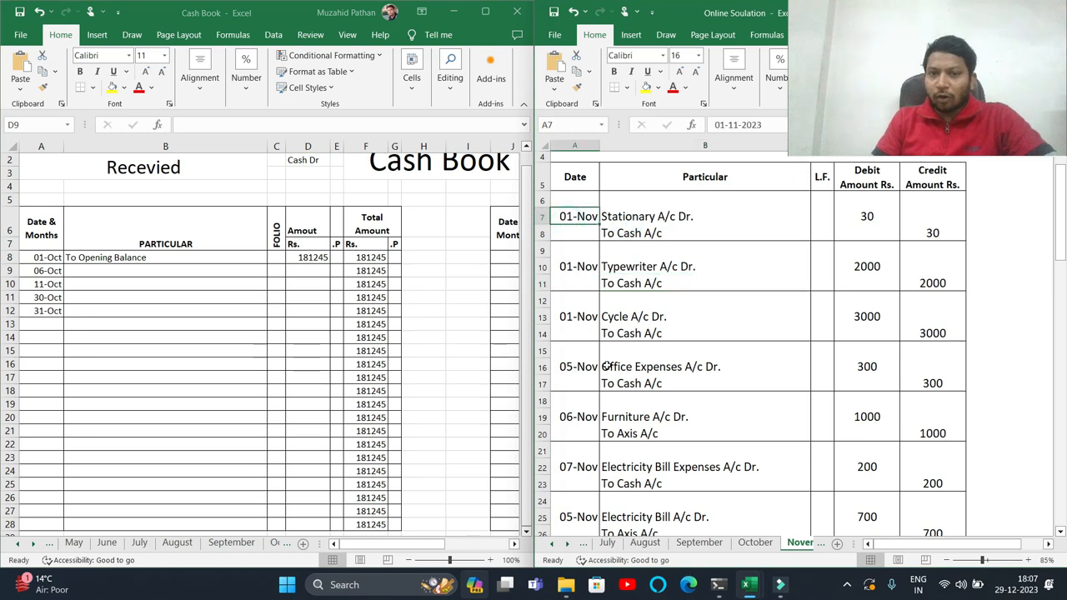
left_click_drag(432, 544, 501, 545)
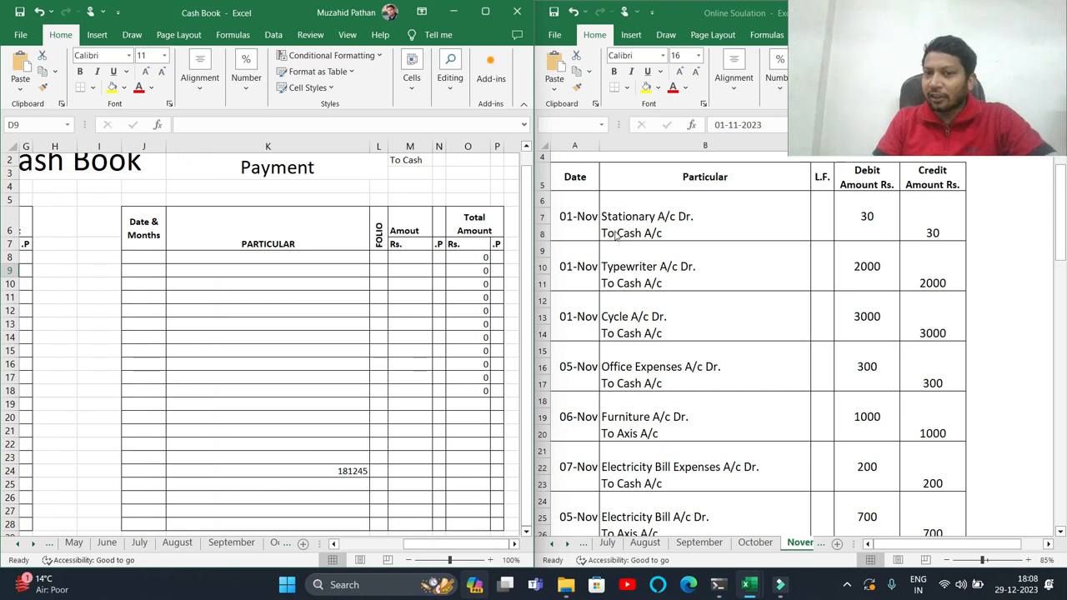
left_click(617, 236)
left_click(617, 236)
left_click(285, 169)
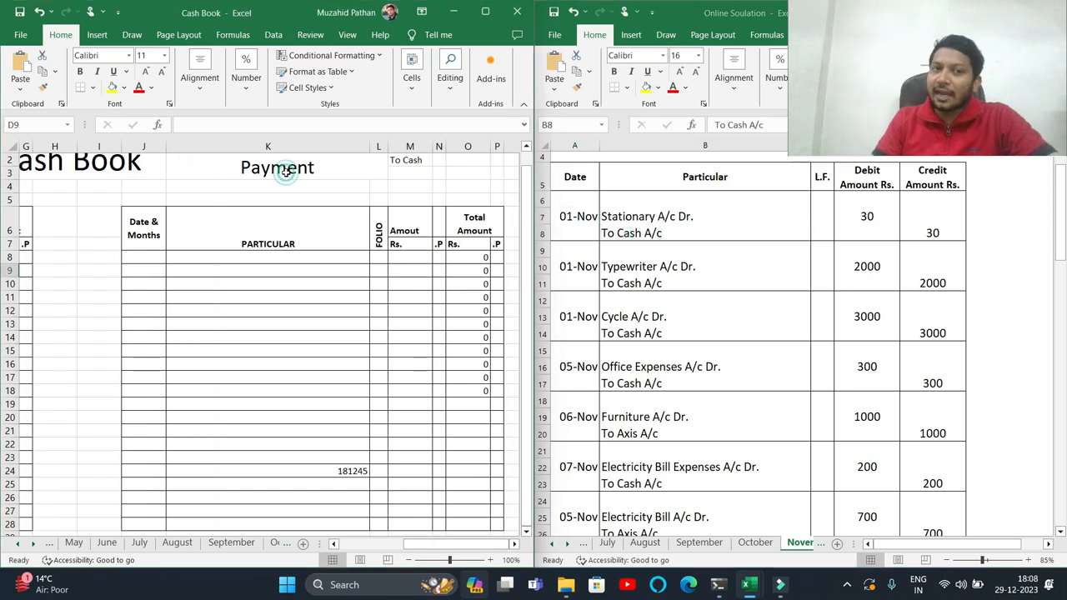
left_click(285, 169)
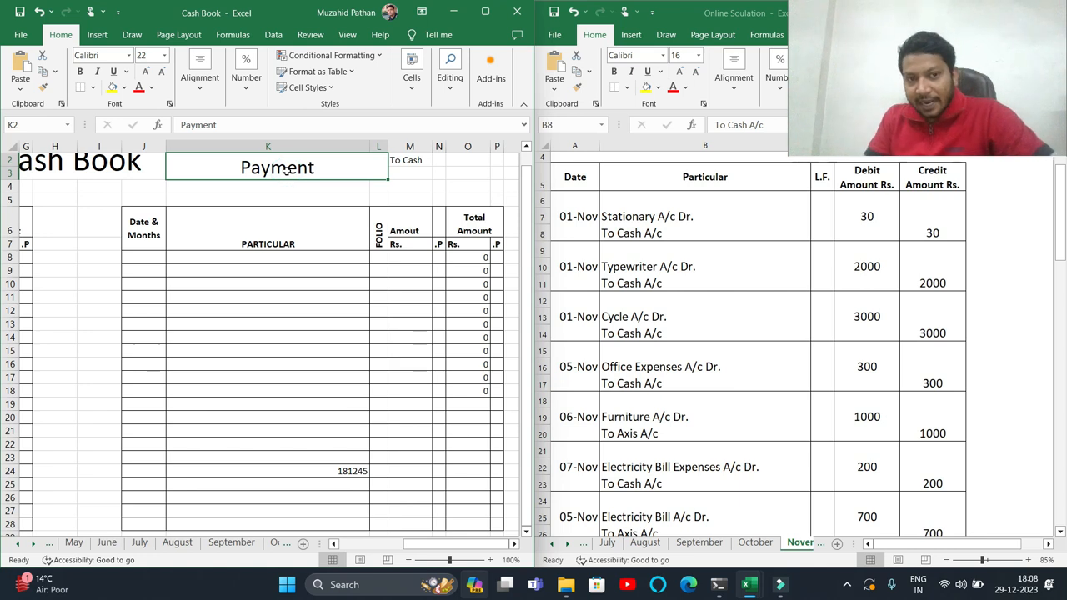
- Record a 01-Nov payment By Stationery of 30 and extend the running total formula down to row 22
left_click(143, 257)
type("1/11")
key("Tab")
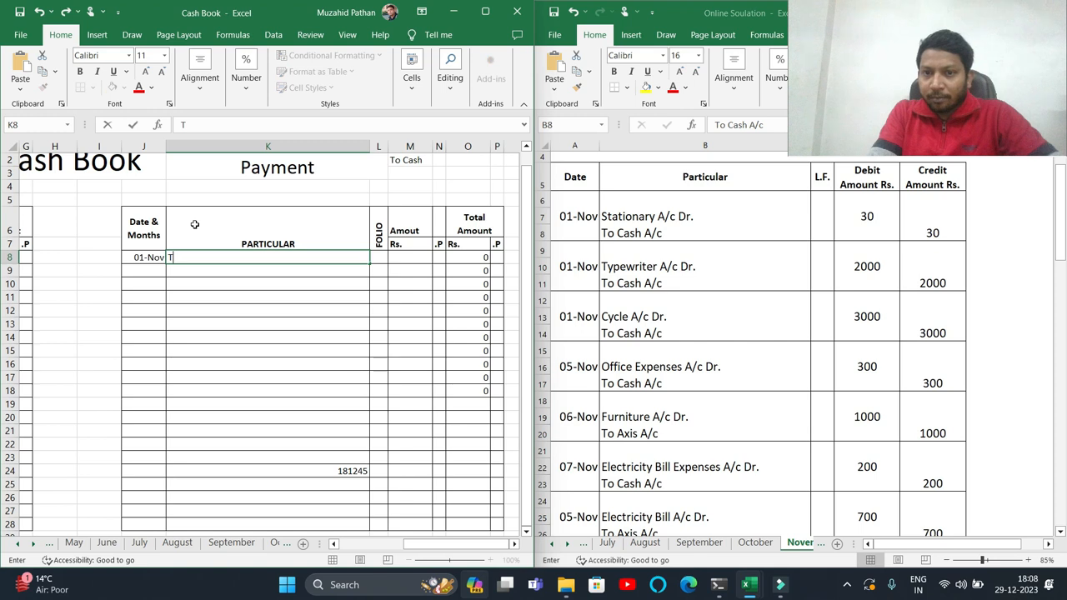
type("By Statione")
key("Tab")
key("Tab")
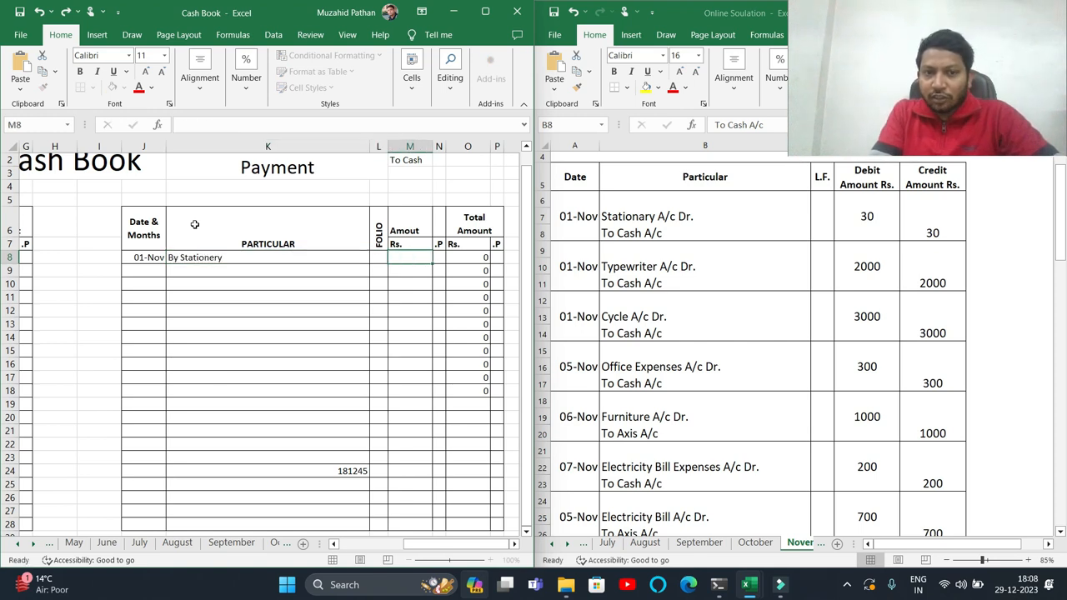
type("30")
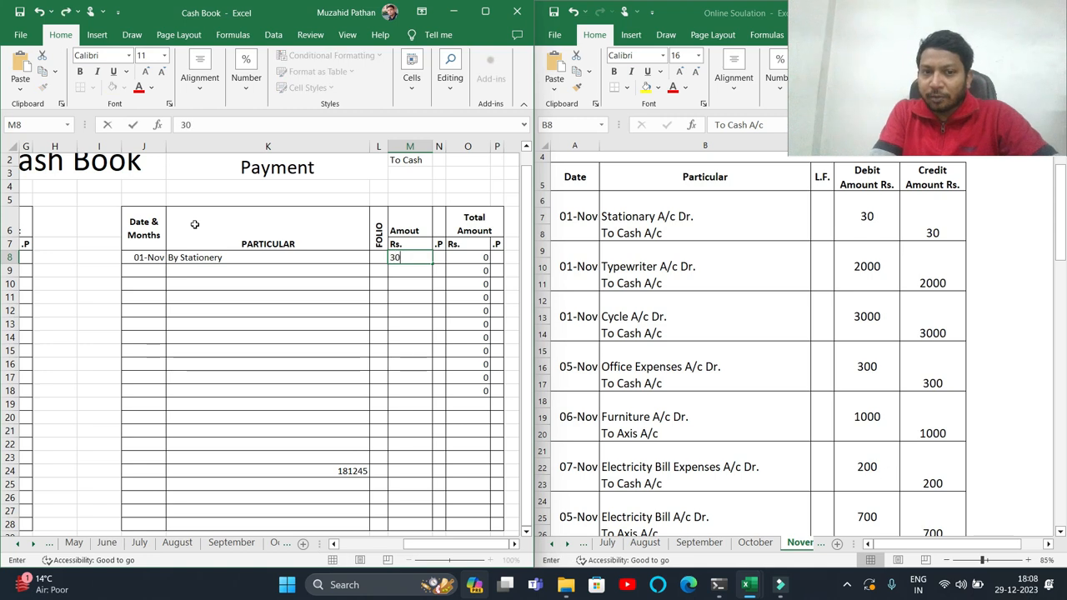
key("Return")
left_click_drag(463, 391, 463, 439)
left_click(614, 273)
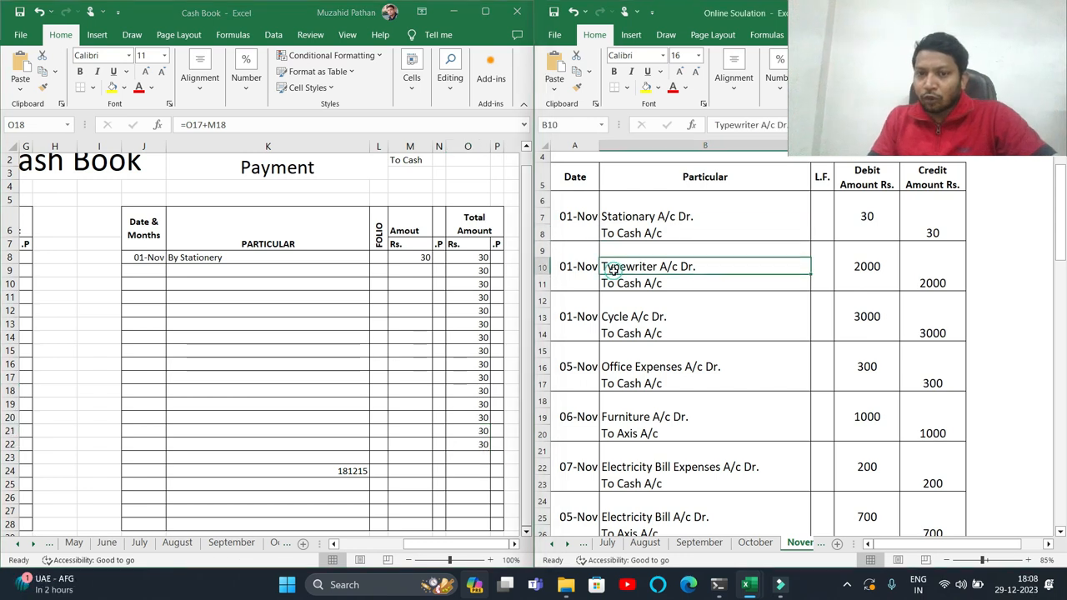
- Record a 01-Nov payment By Typewriter of 2000 in the next payment row
left_click(150, 270)
key("ctrl+d")
key("Tab")
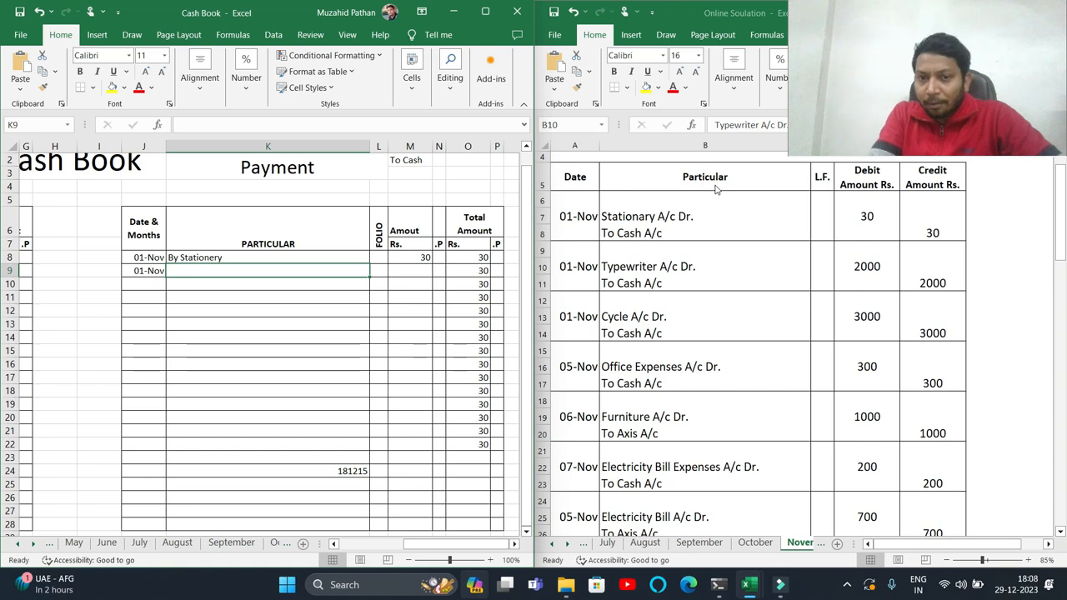
type("TBy T")
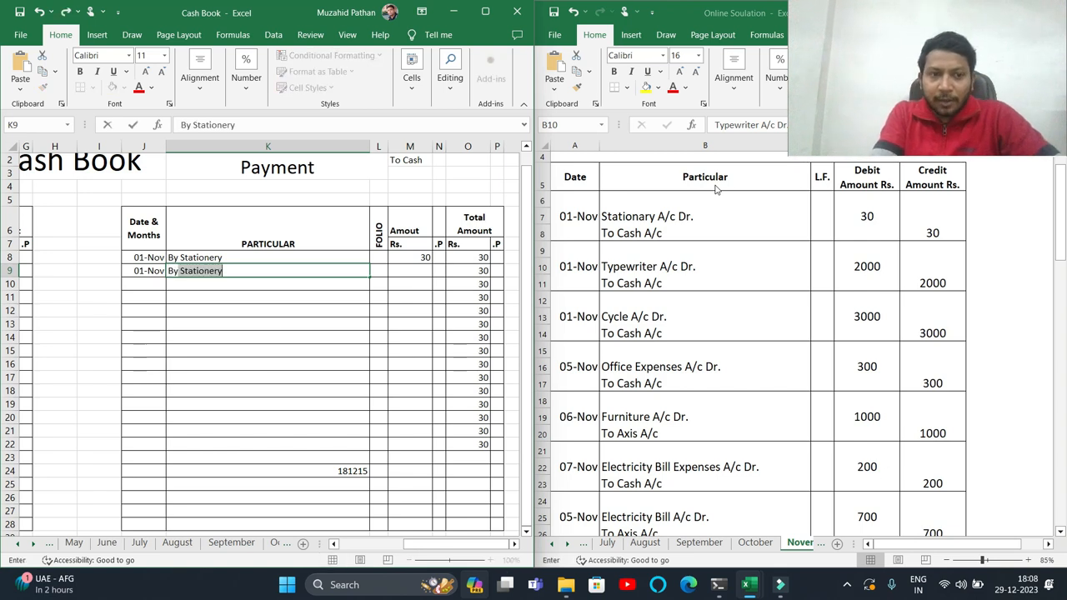
type("ypewriter")
key("Tab")
key("Tab")
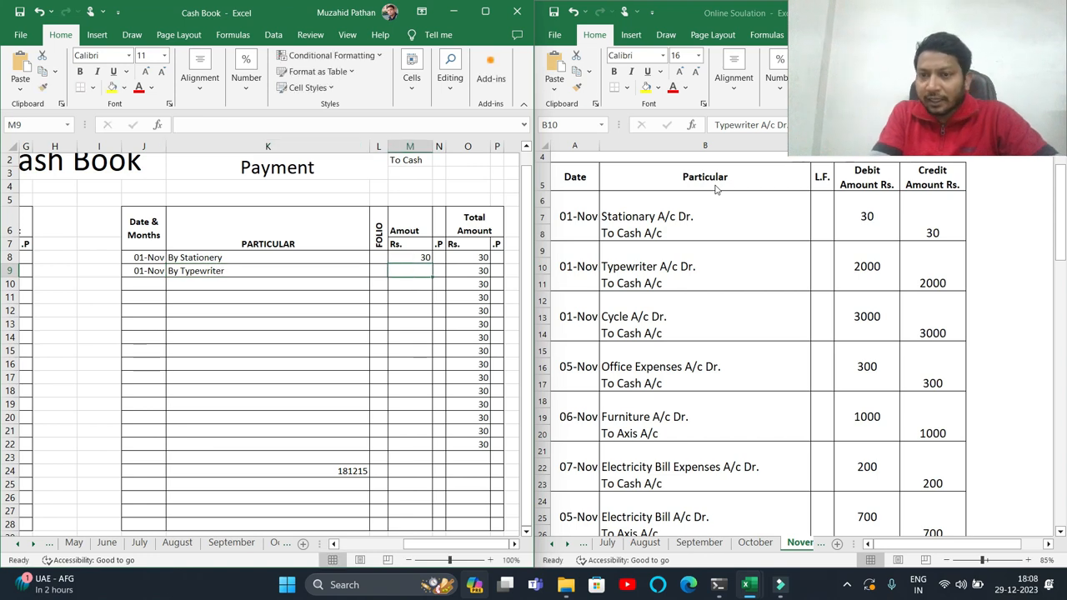
type("3")
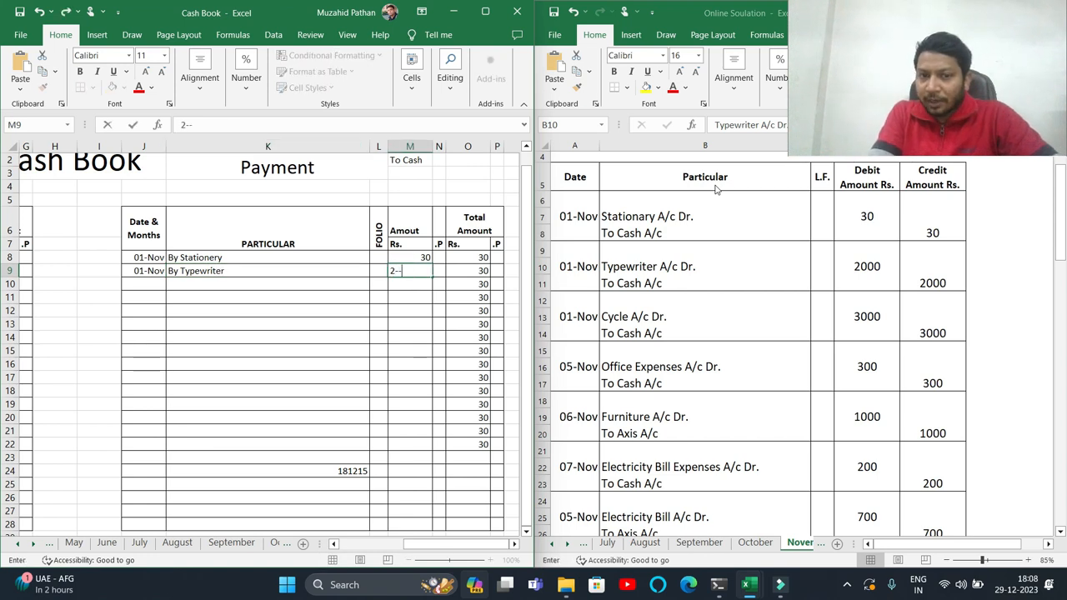
type("000")
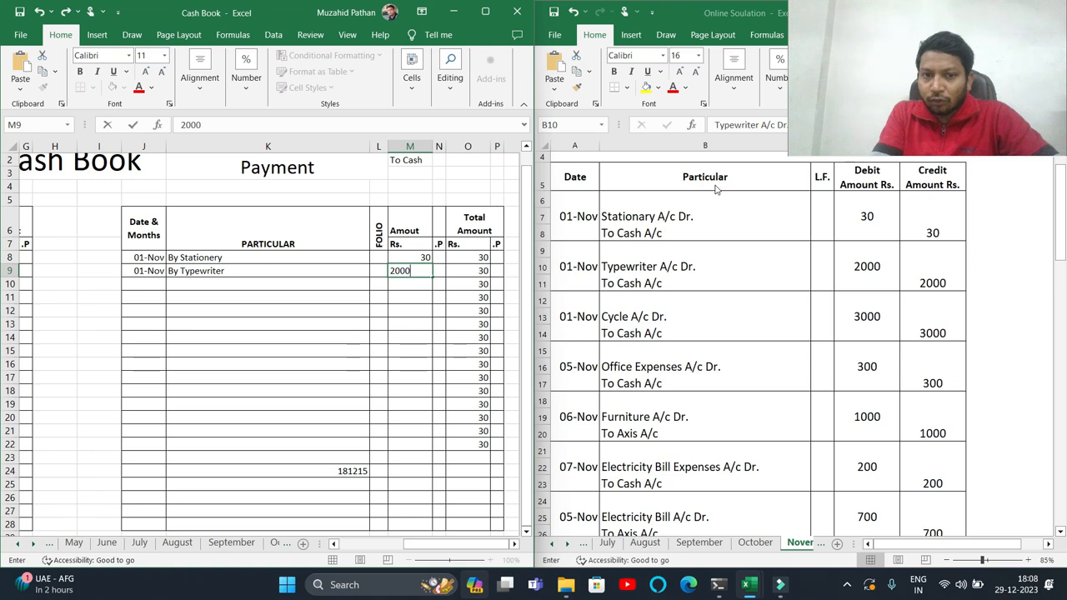
key("Return")
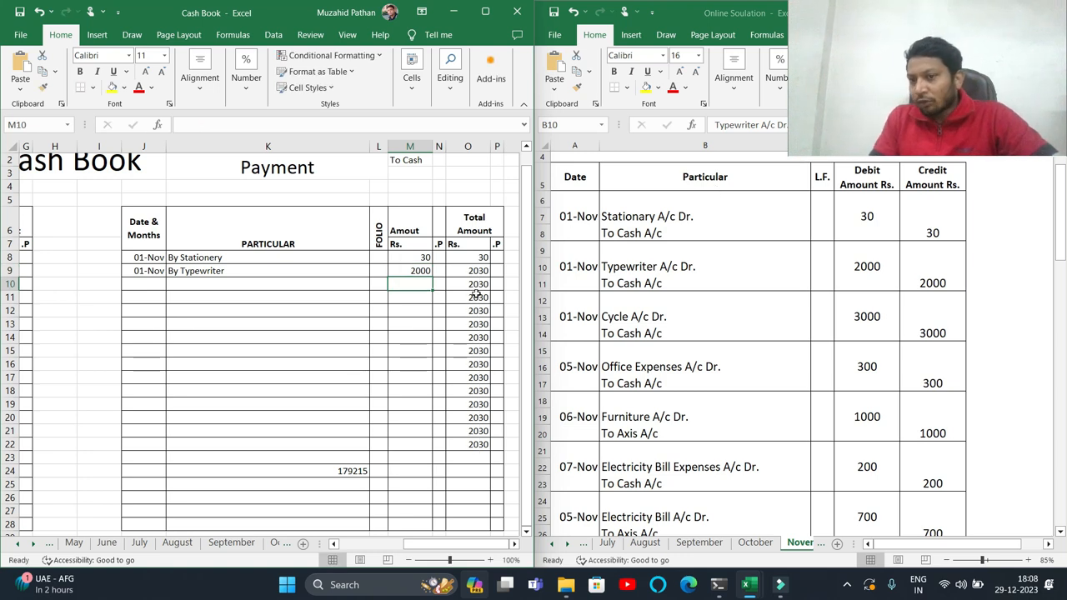
- Record a 01-Nov payment By Cycle of 3000 in the next payment row
left_click(598, 328)
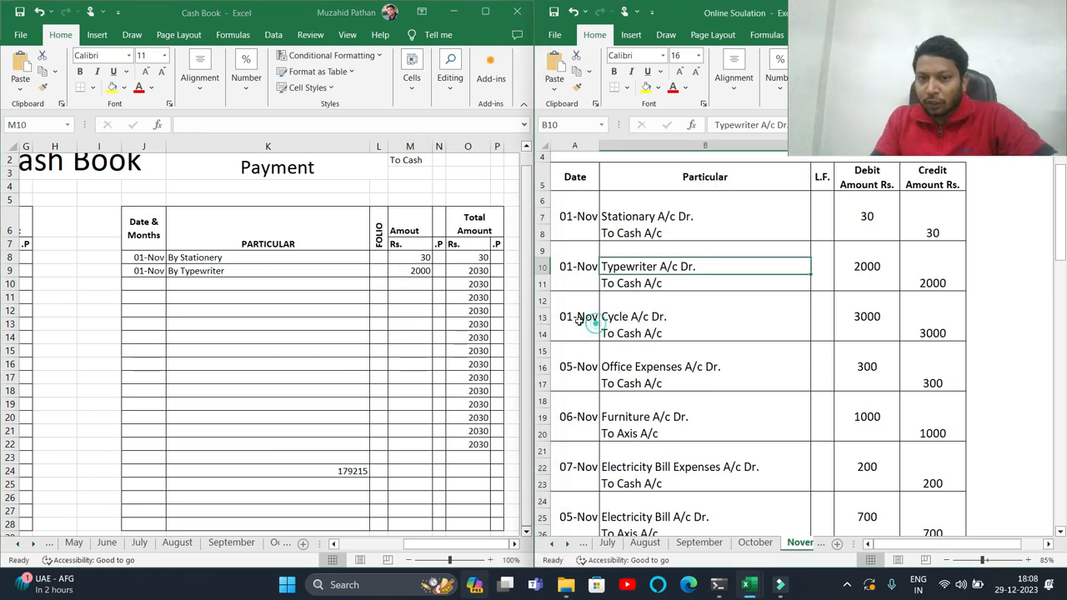
left_click(138, 285)
key("ctrl+d")
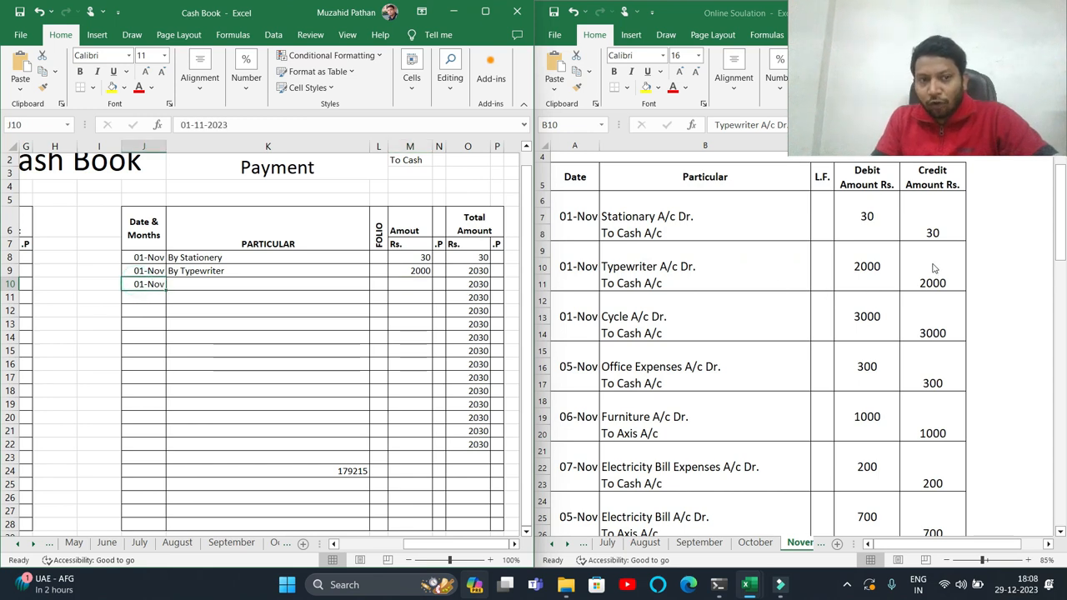
key("Tab")
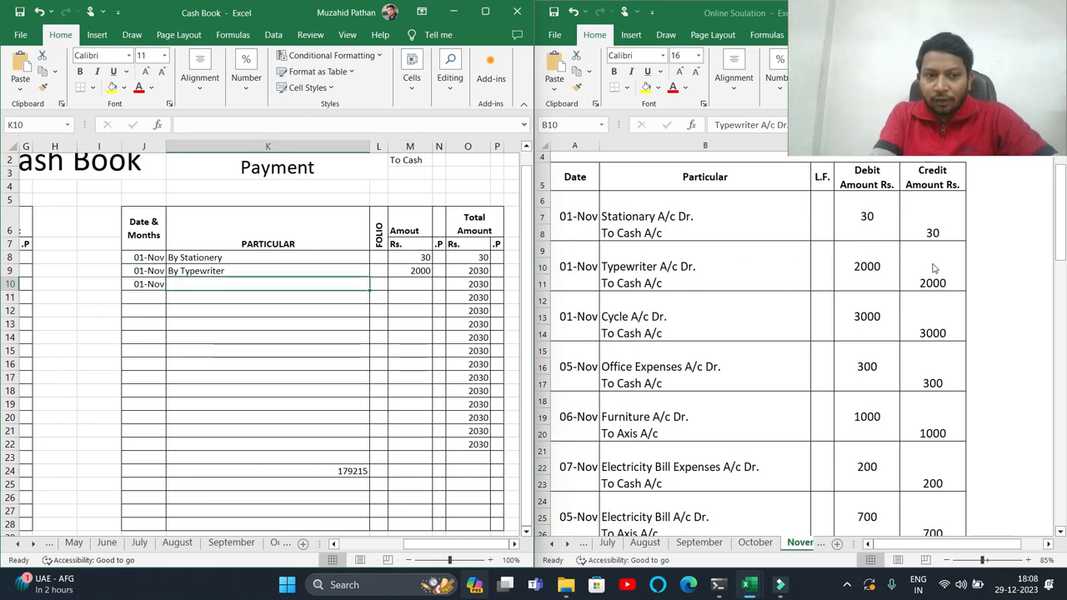
type("By Cycle")
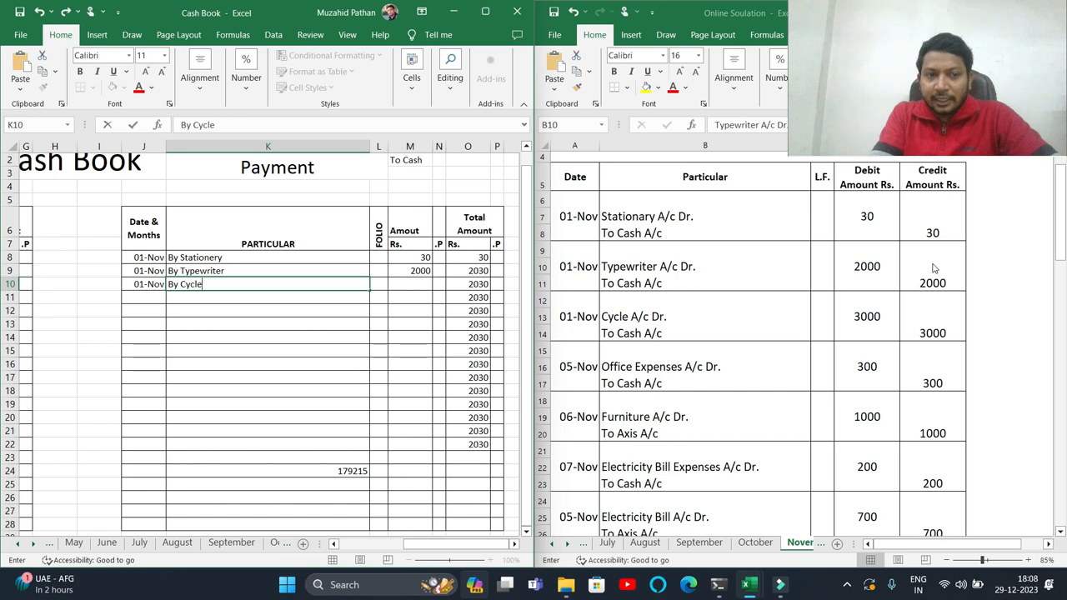
key("Tab")
key("Tab")
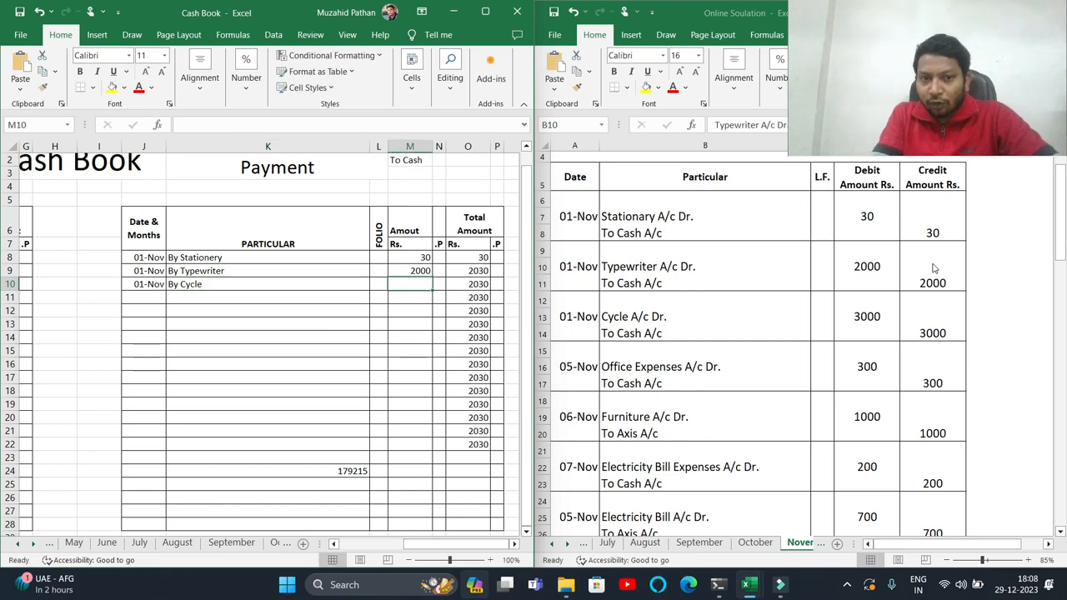
type("2")
type("3000")
key("Return")
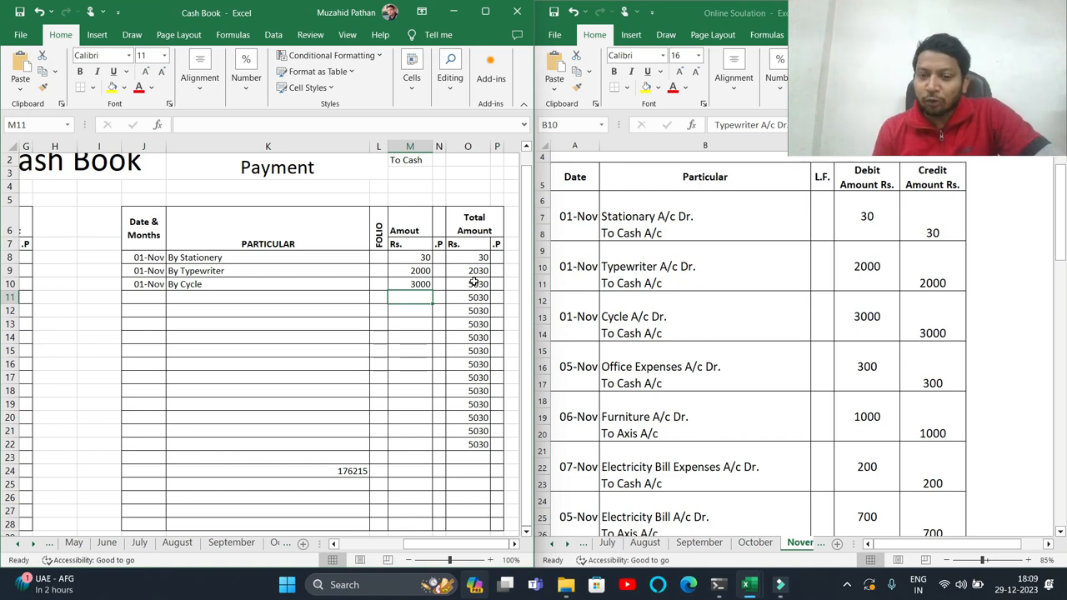
- Open the browser, go to YouTube and search for mp techonline
left_click(688, 584)
type("www")
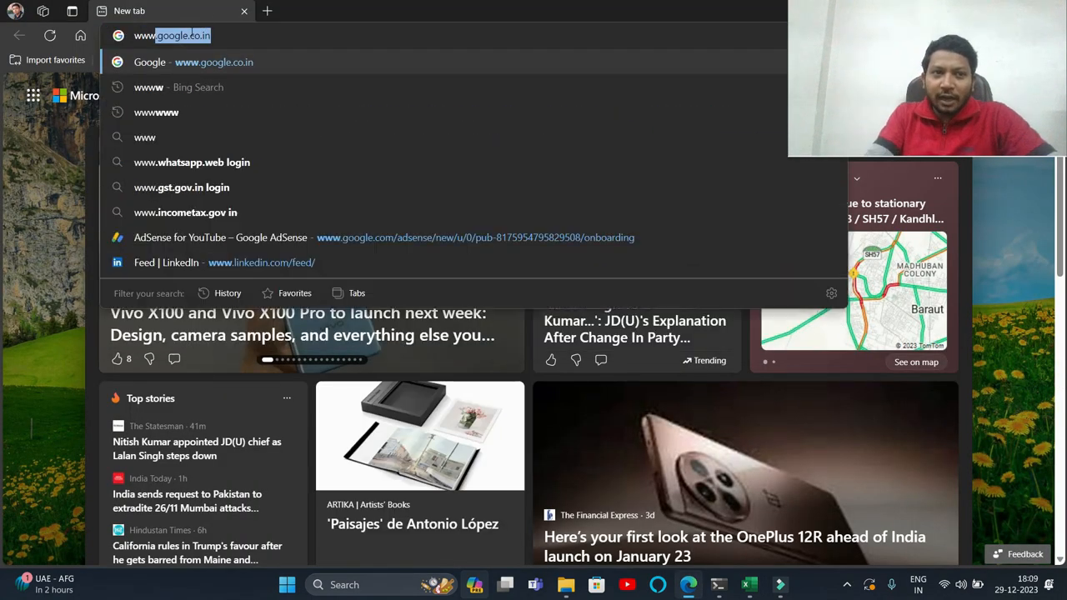
key("Return")
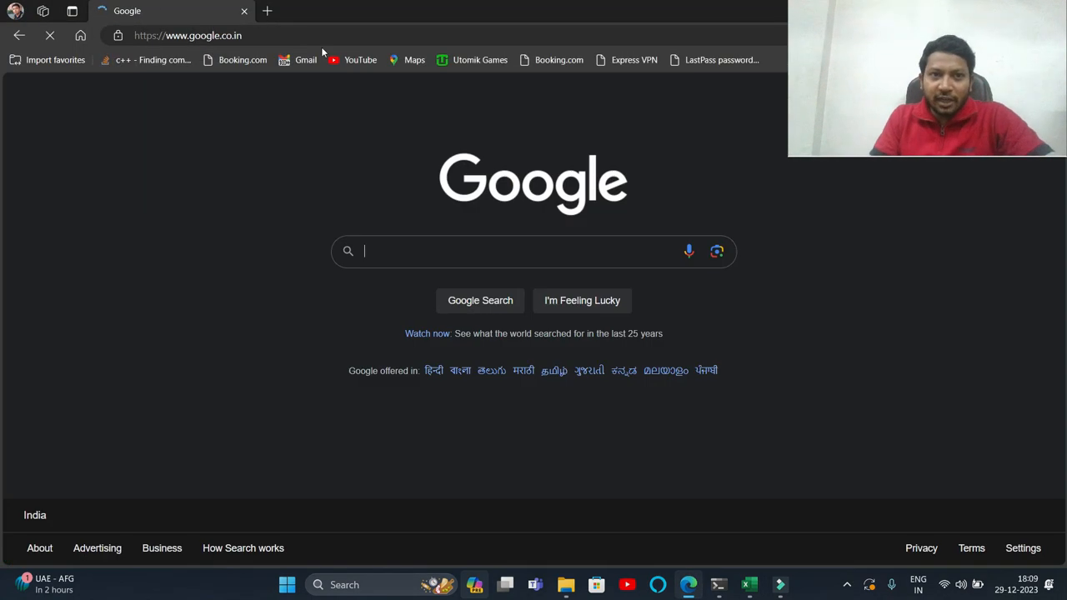
left_click(353, 60)
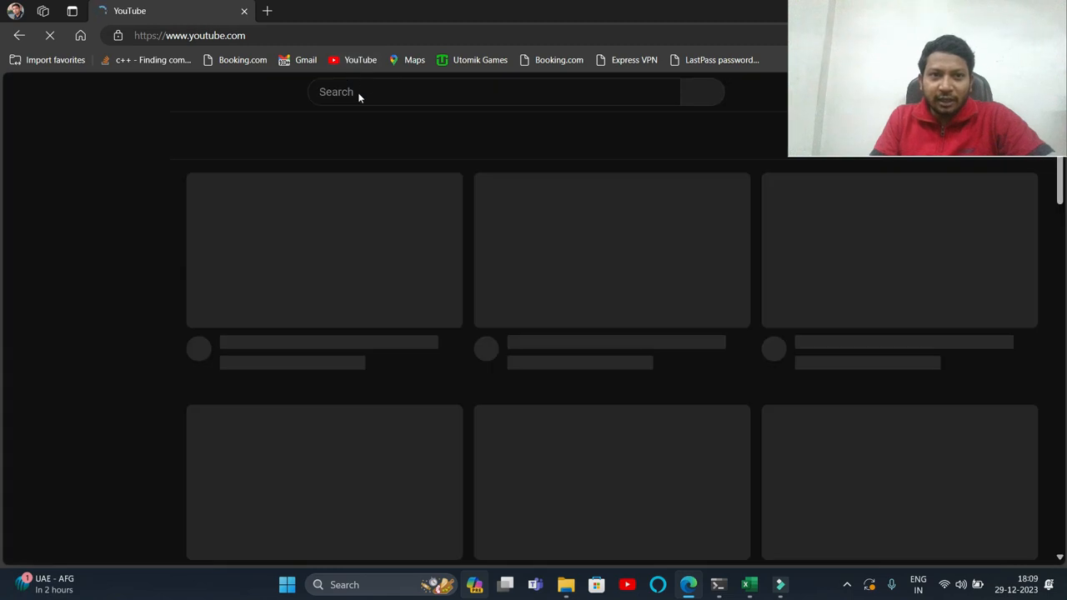
left_click(363, 92)
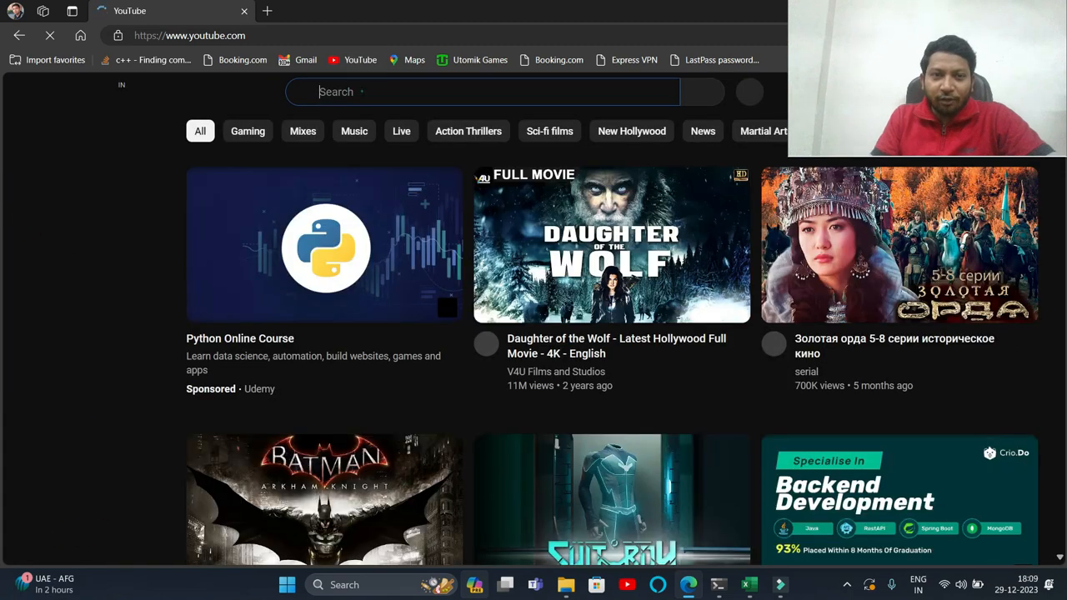
type("mp tech")
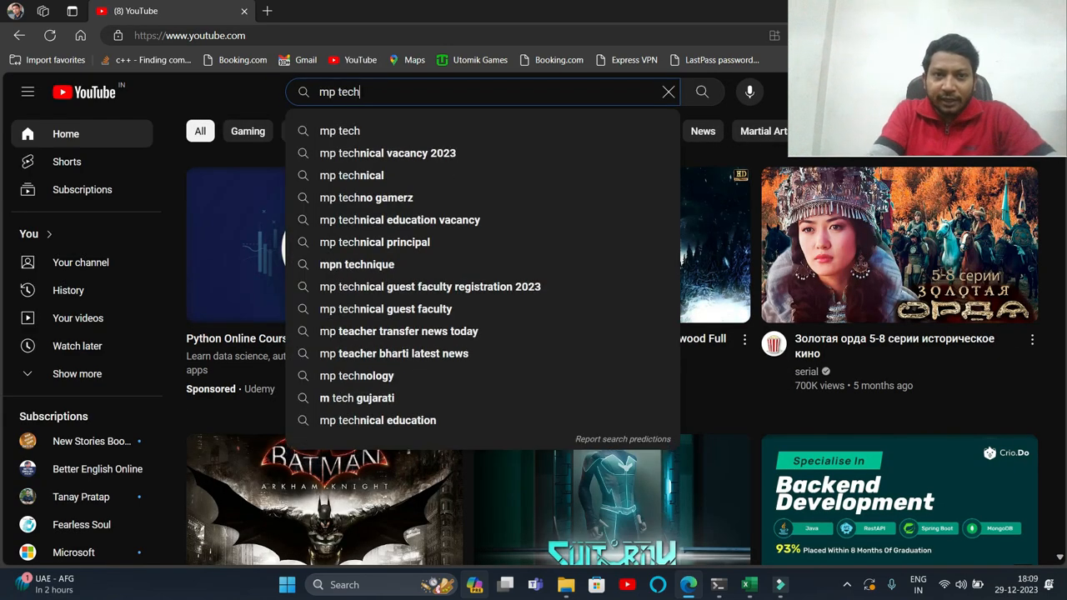
type("online")
key("Return")
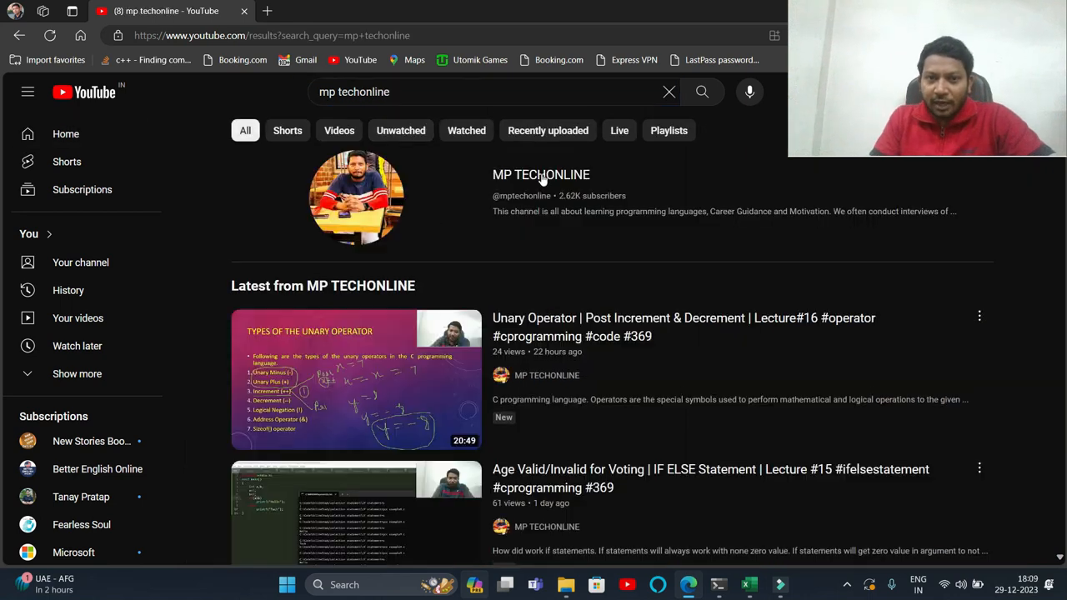
- Open the MP TECHONLINE channel's MS-Excel 2003, & 2013 playlist and browse its videos
left_click(541, 175)
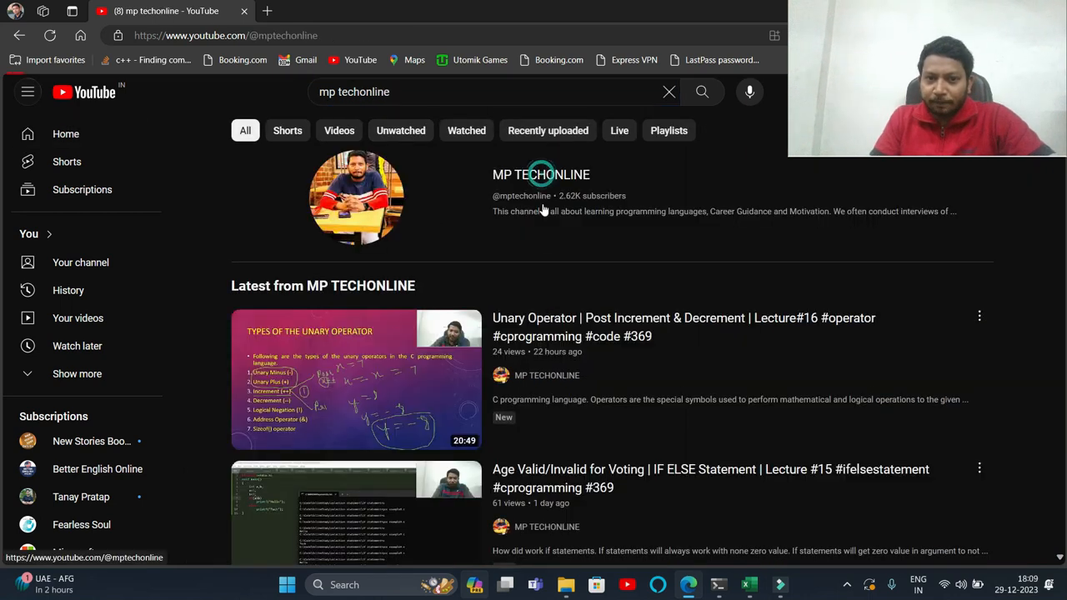
left_click(457, 412)
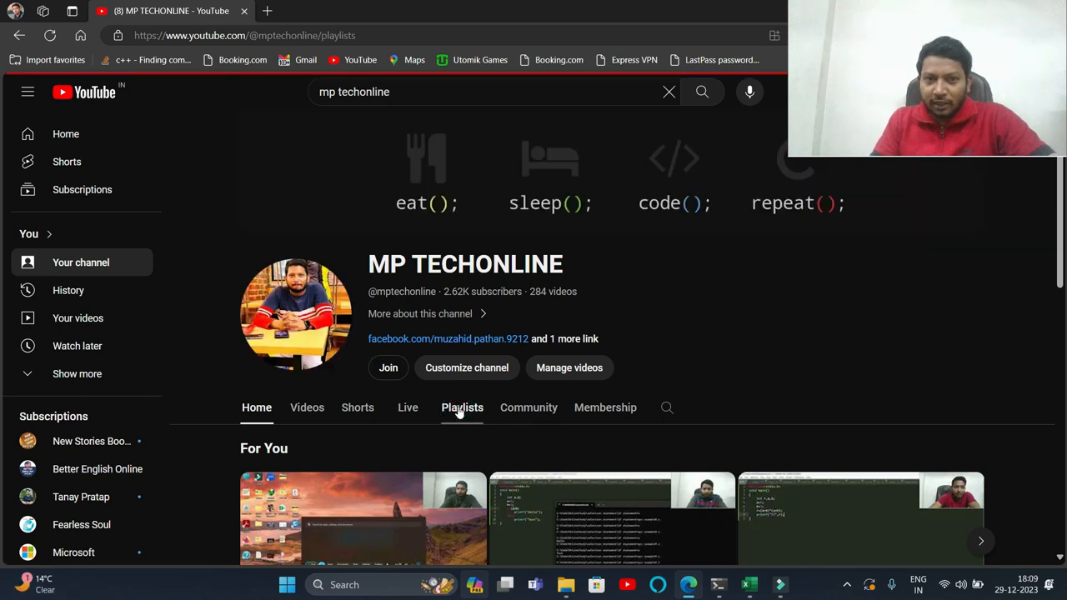
scroll(458, 408, "down", 10)
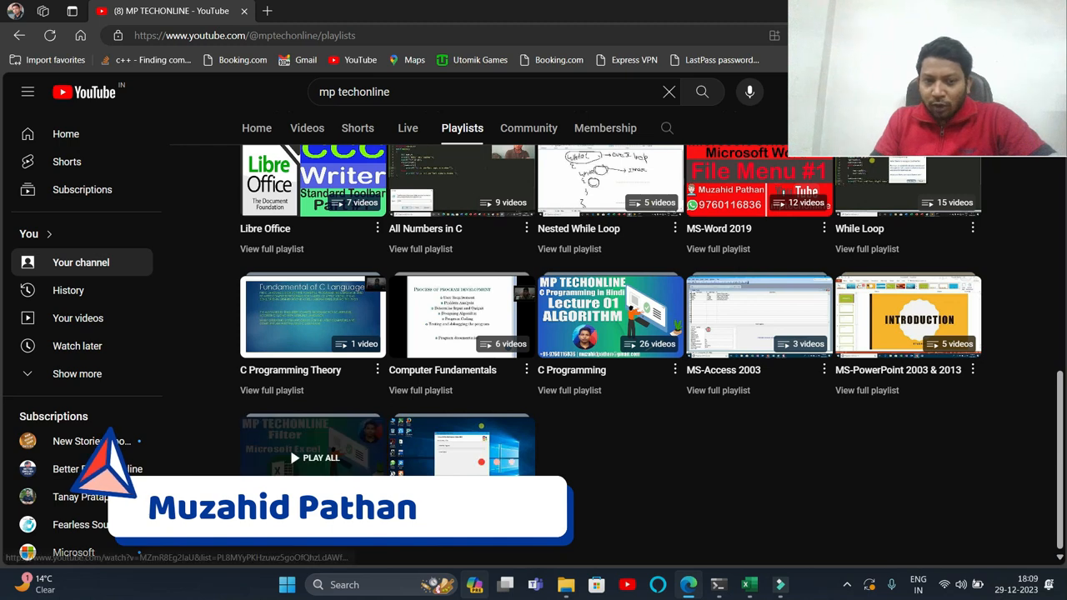
left_click(272, 531)
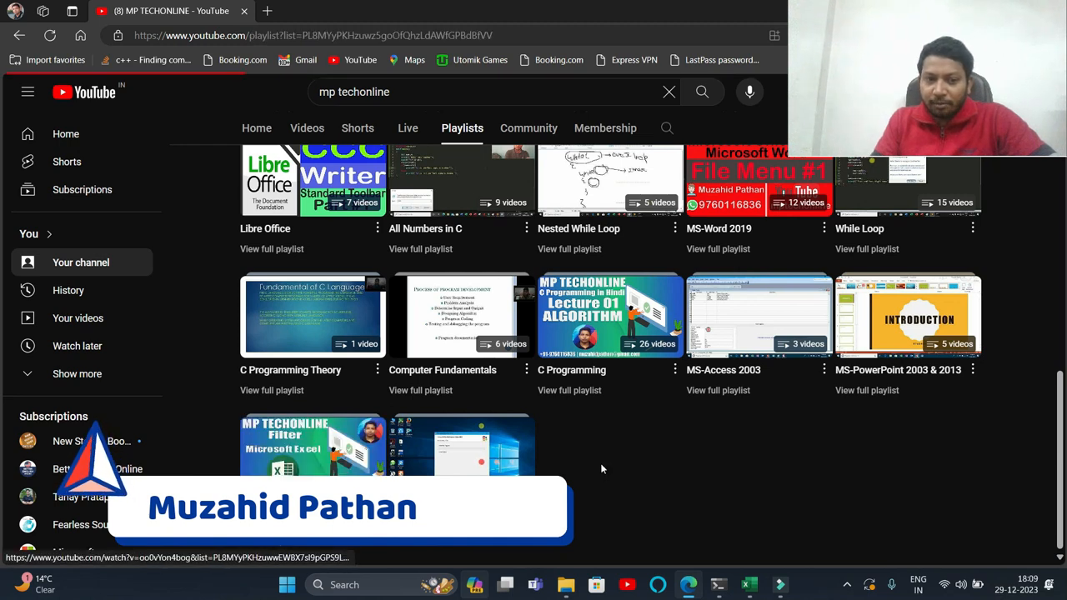
scroll(617, 358, "down", 8)
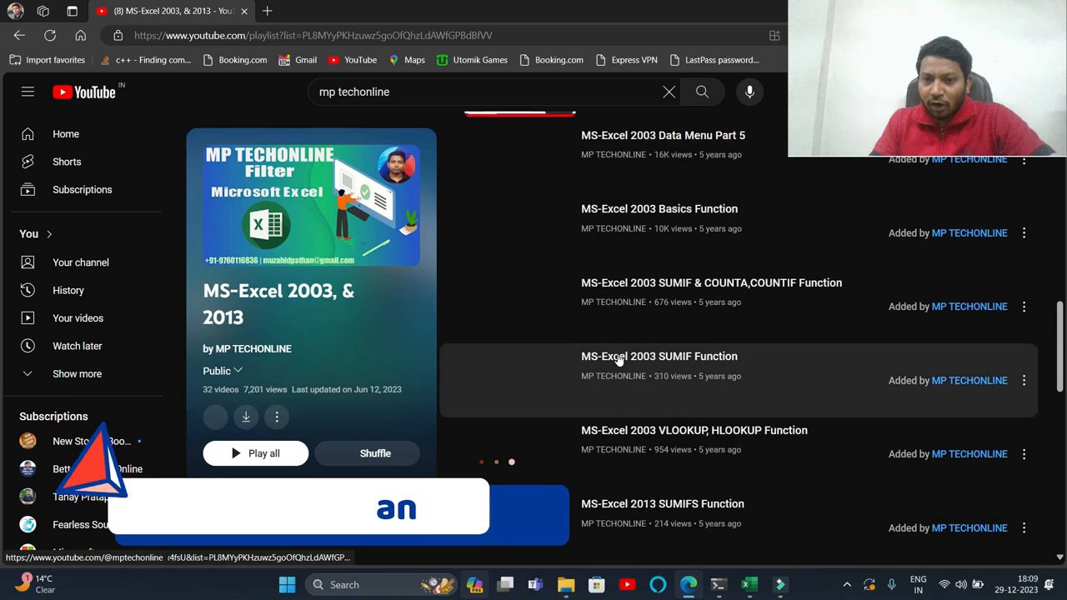
scroll(617, 359, "down", 10)
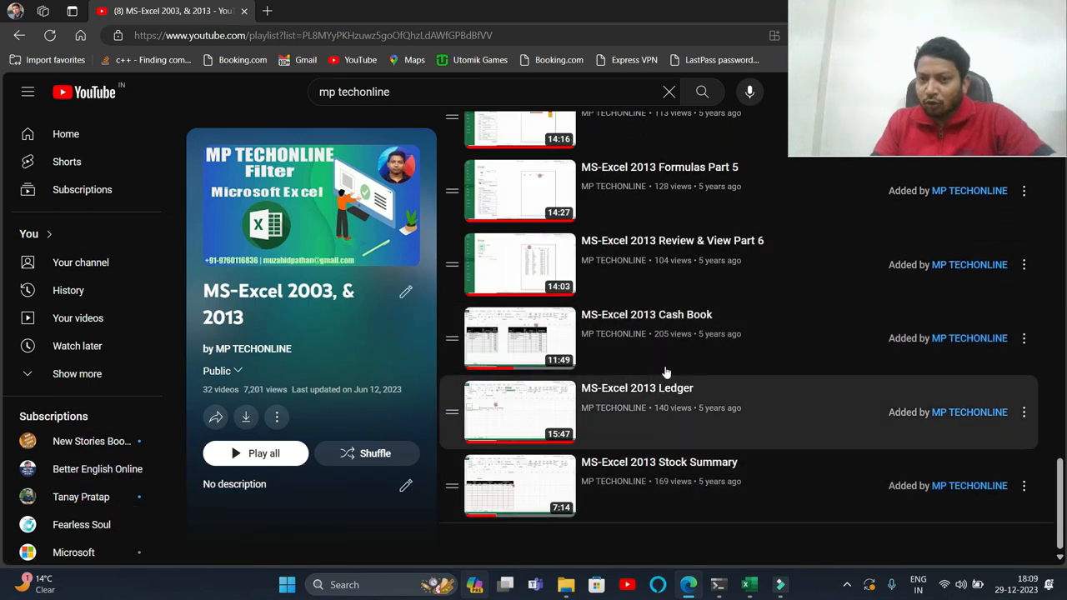
double_click(602, 10)
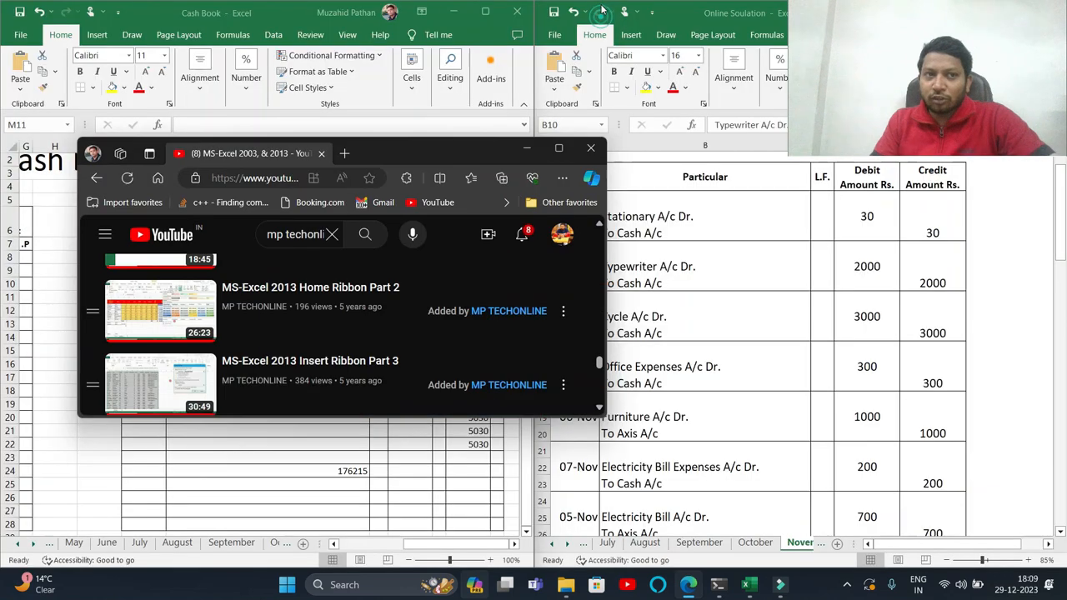
- Close the browser window and record a 05-Nov payment By Office Expenses of 300 in the next payment row
left_click(593, 148)
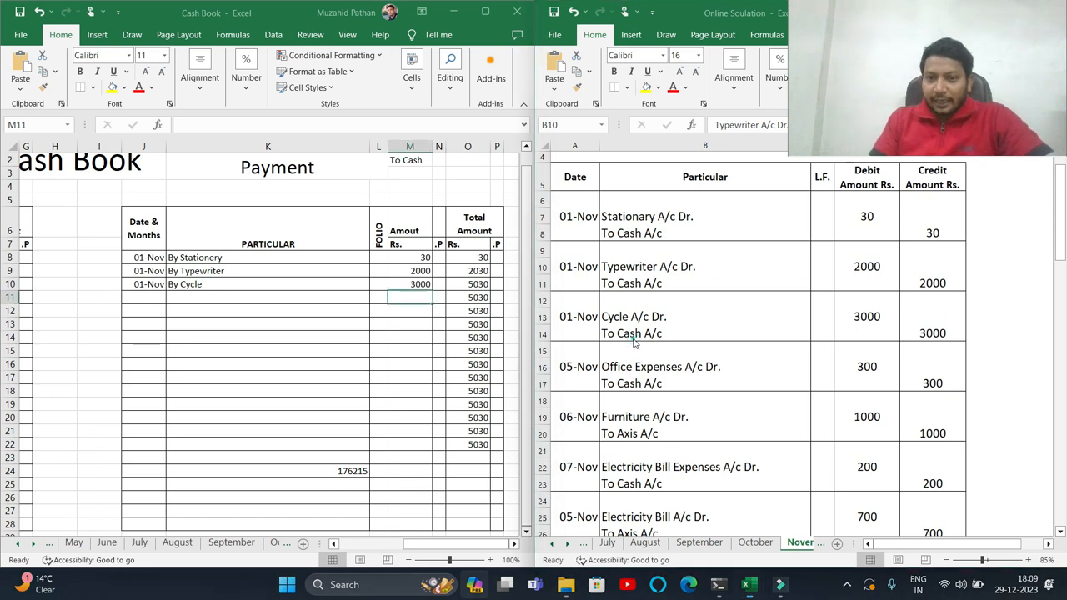
left_click(634, 379)
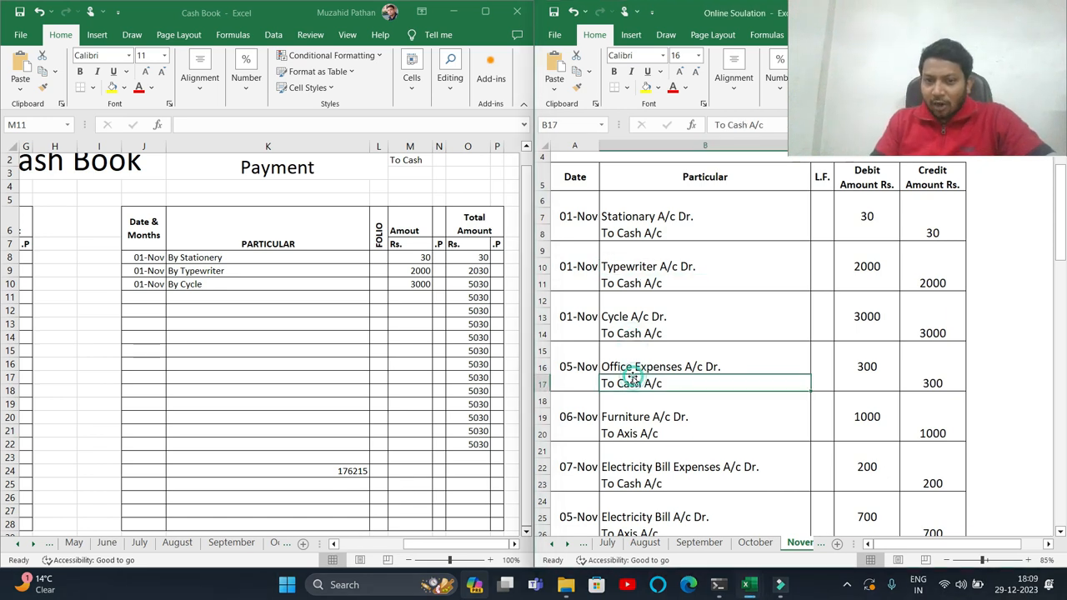
left_click(142, 297)
left_click(143, 297)
type("5/")
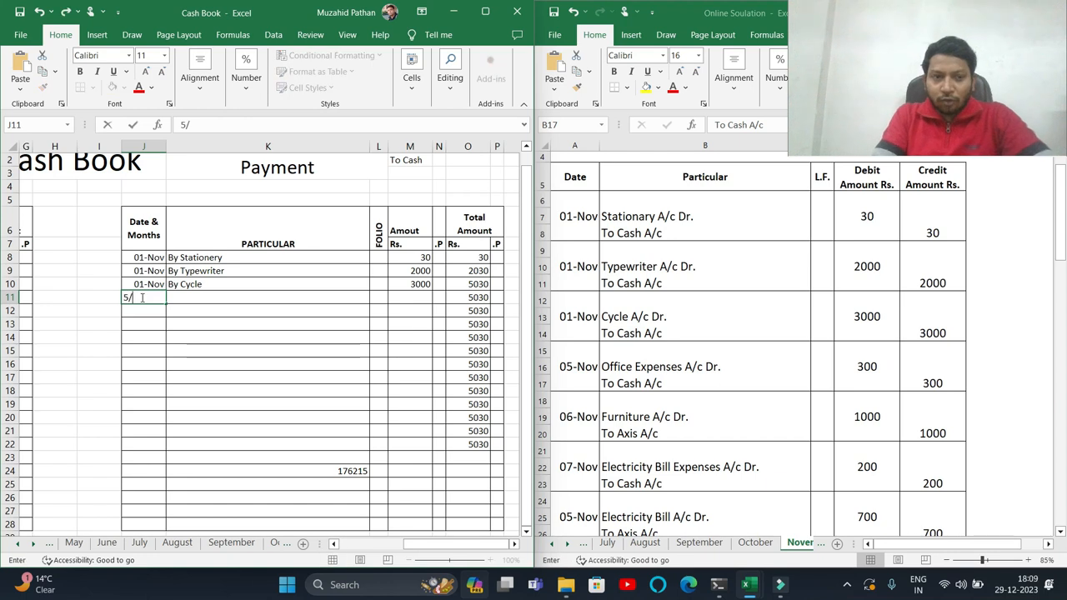
type("11")
key("Tab")
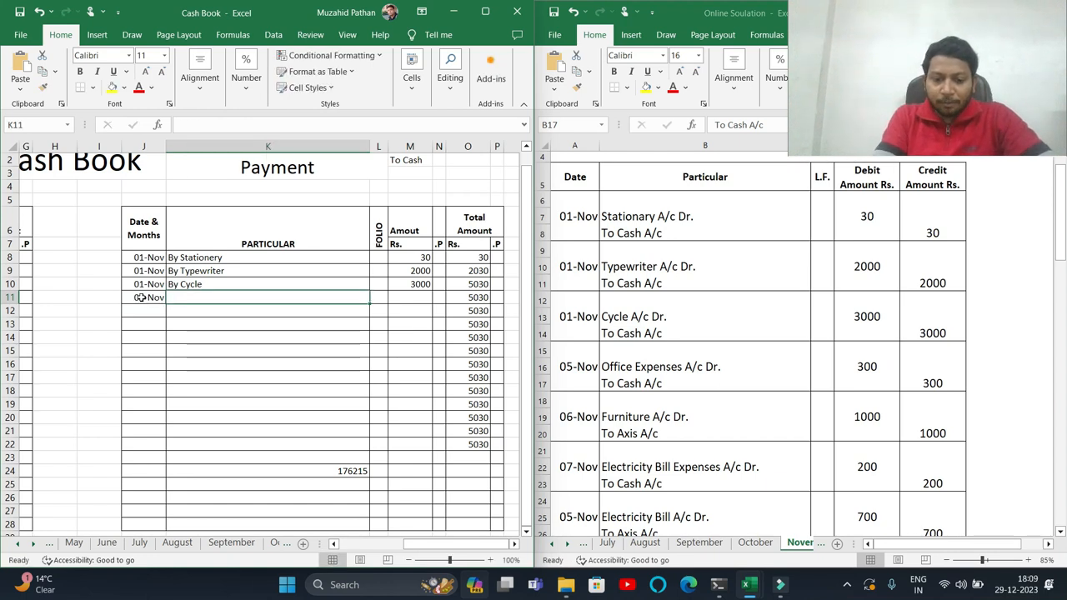
type("By Office Expenses")
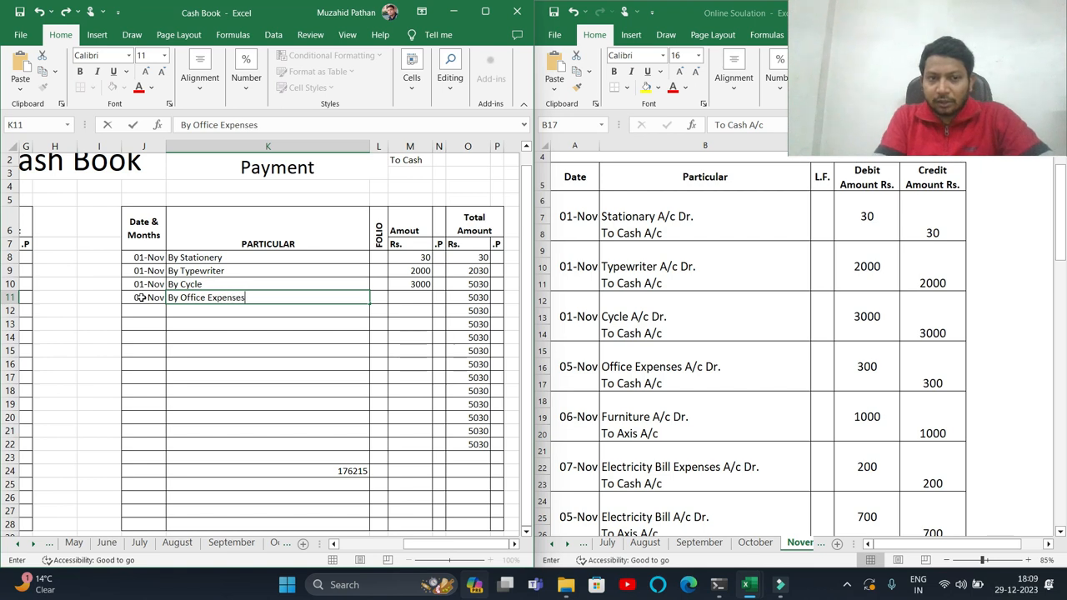
key("Tab")
key("Tab")
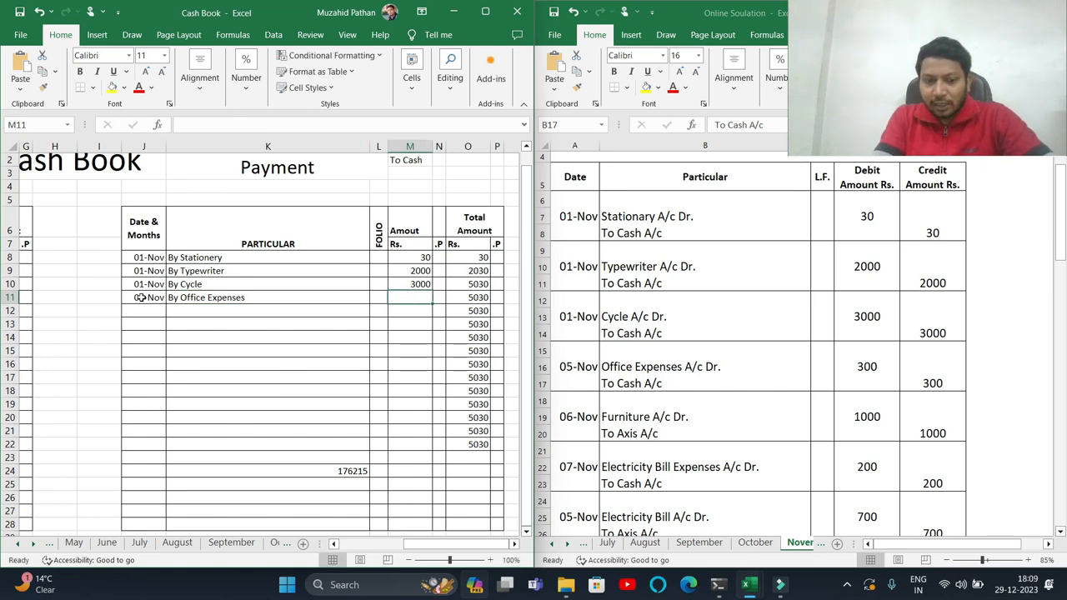
type("300")
key("Return")
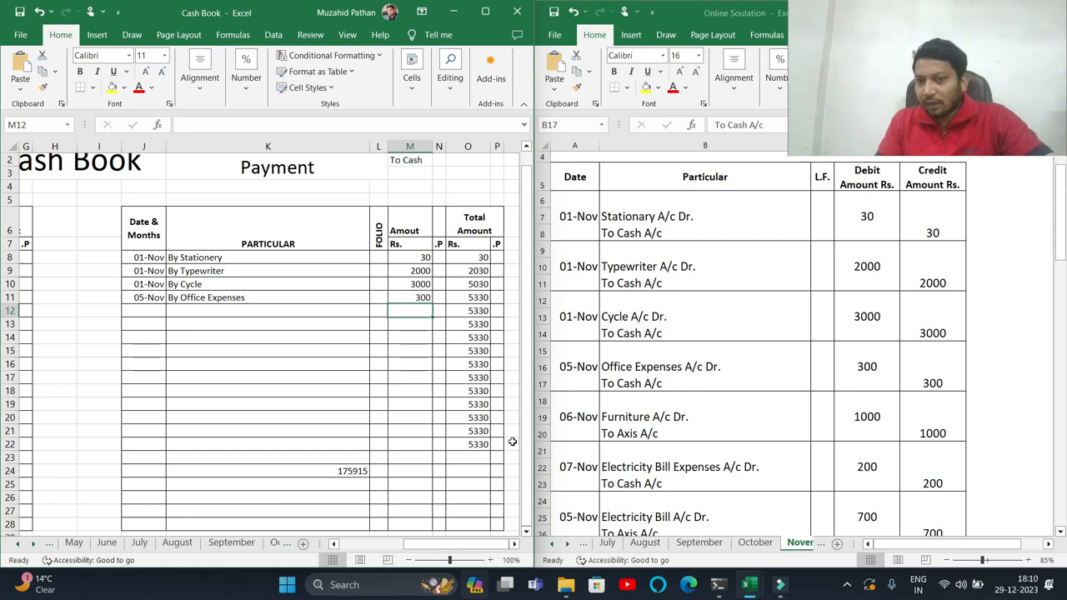
- Record a 07-Nov payment By Electricity Bill Expenses of 200 in the next payment row
left_click(638, 438)
left_click(640, 423)
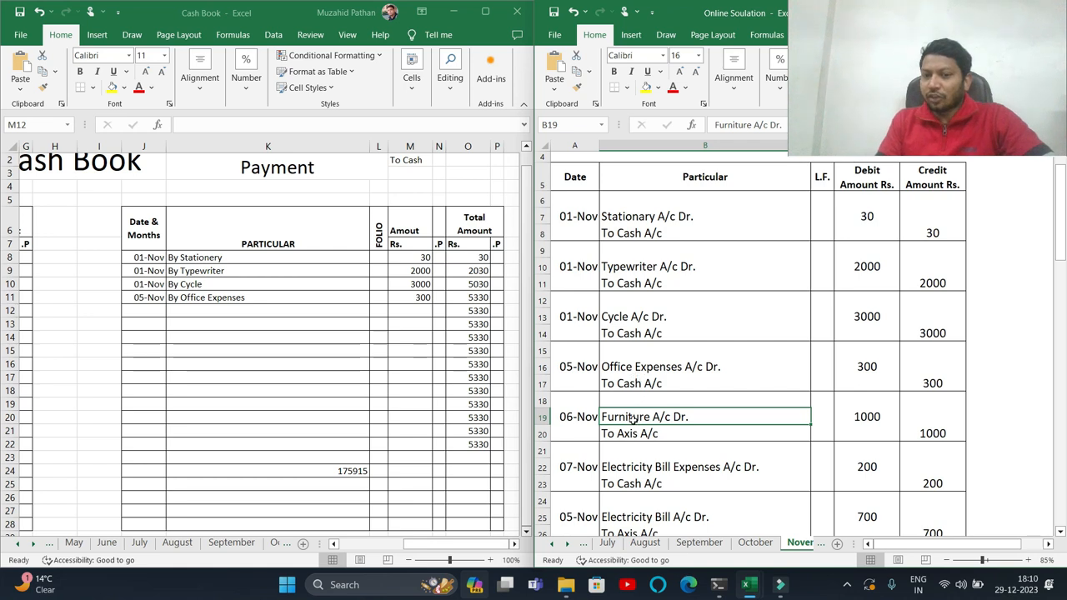
left_click_drag(634, 417, 633, 426)
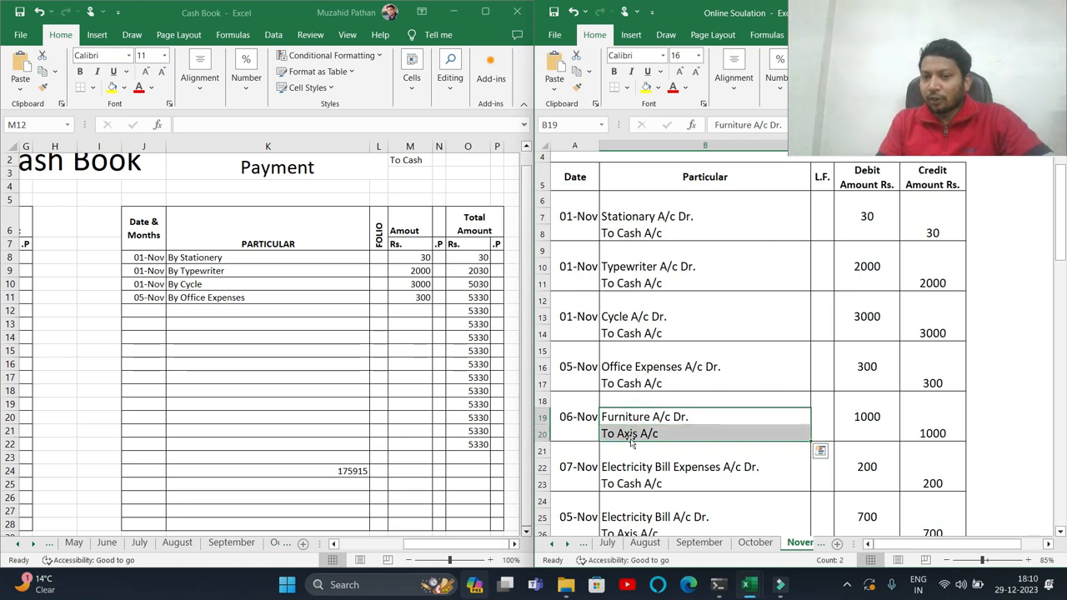
left_click(622, 433)
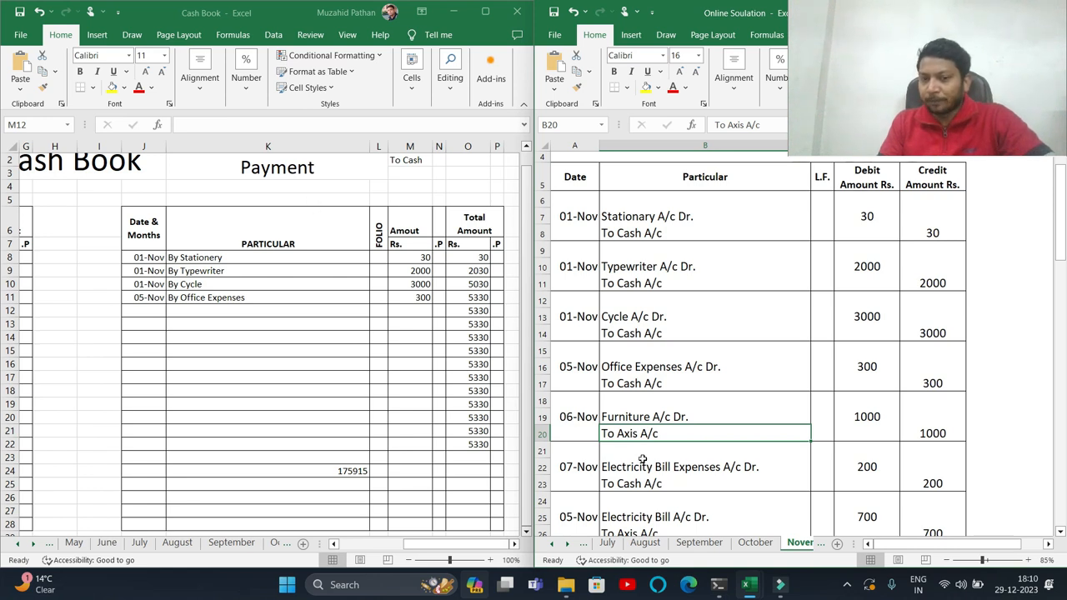
scroll(625, 474, "down", 1)
left_click(621, 427)
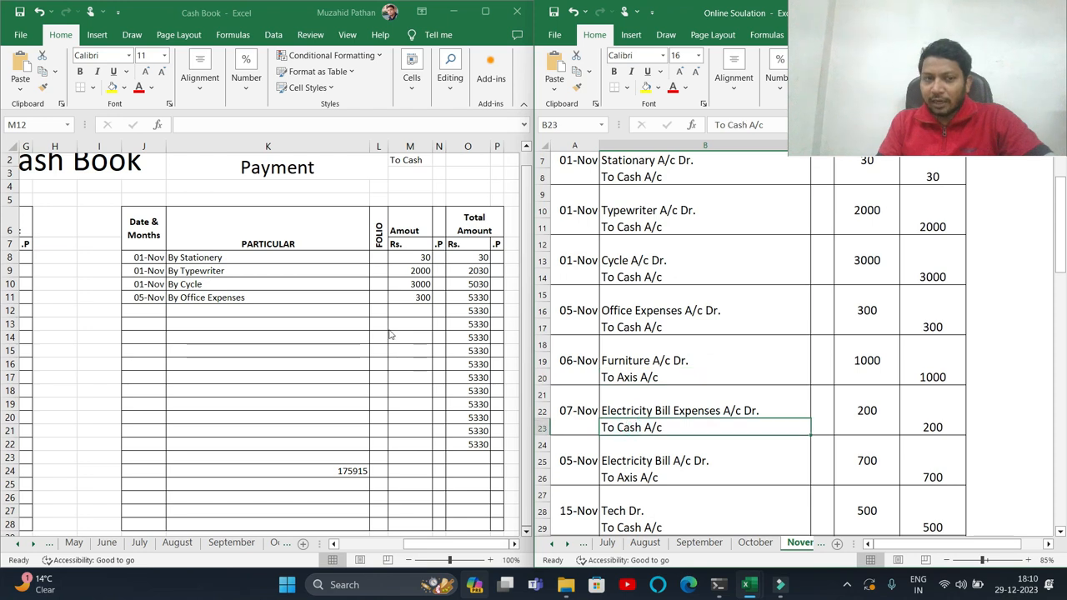
left_click(141, 305)
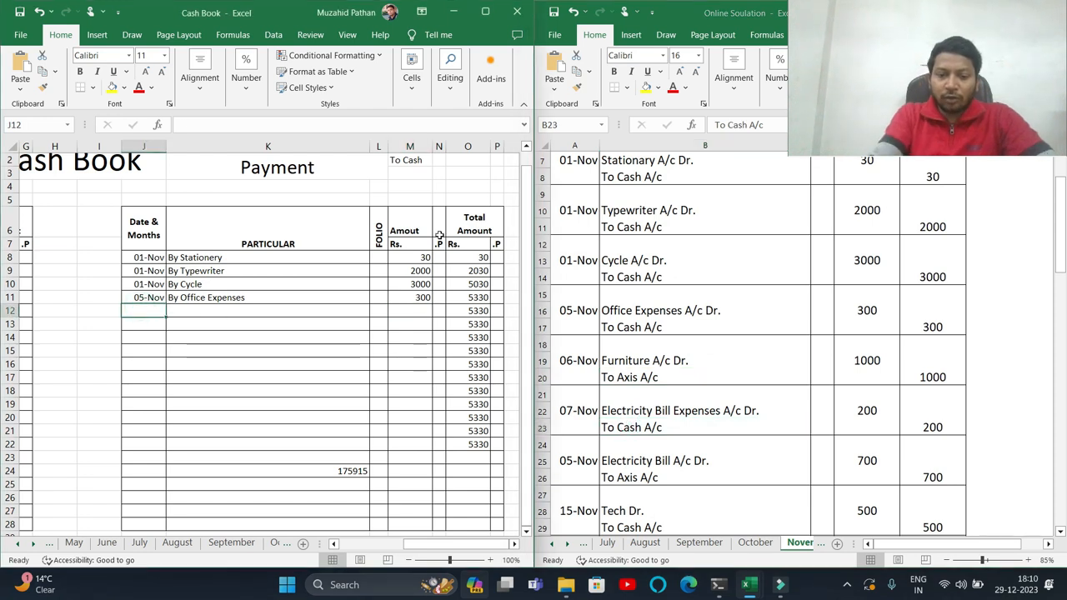
type("7/11")
key("Tab")
type("By ")
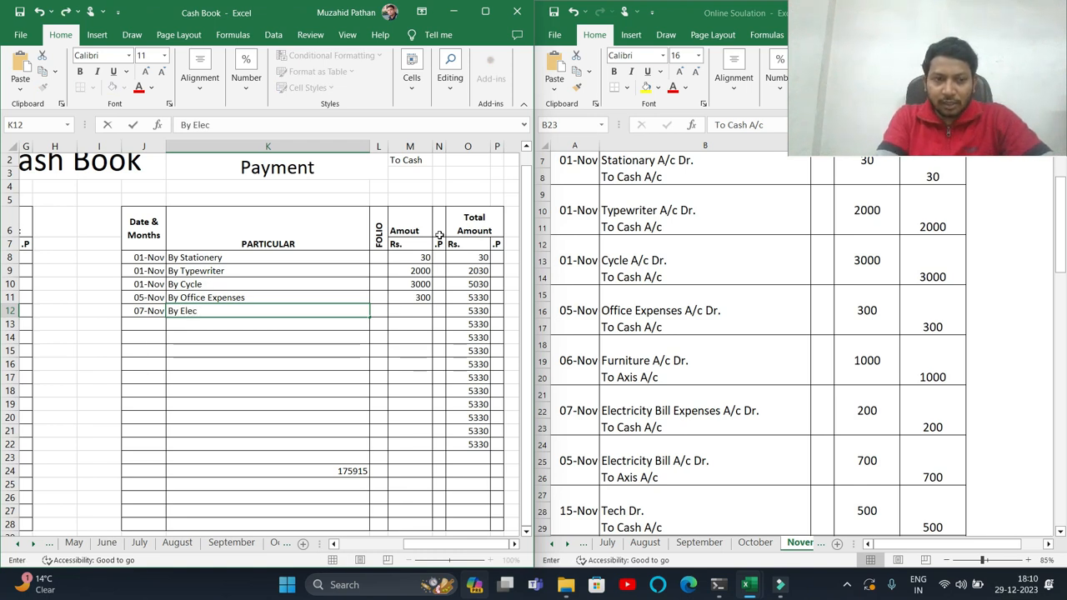
type("Electrici")
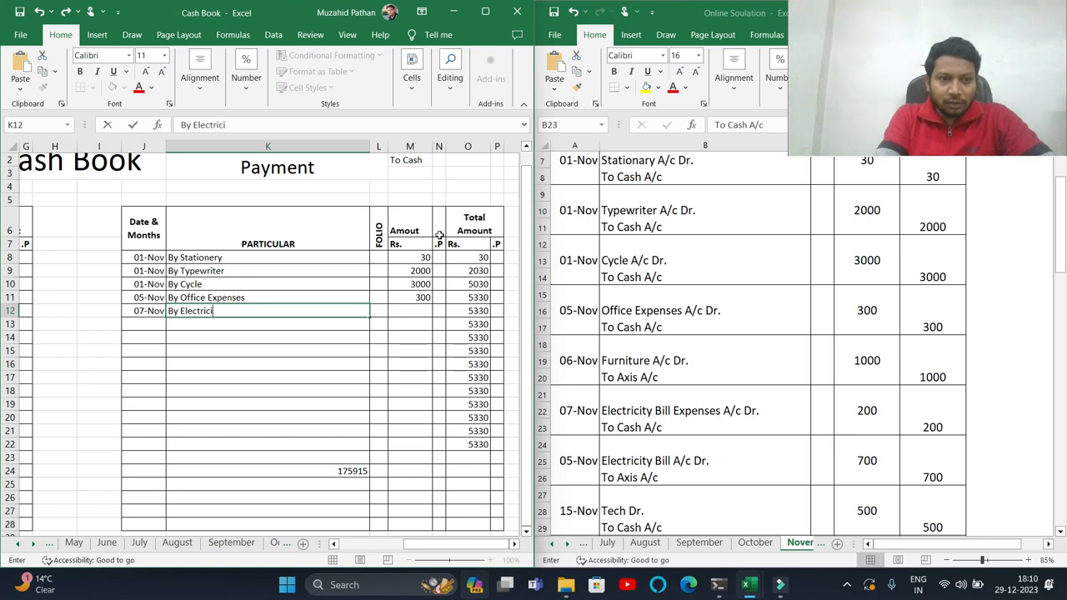
type("ty Bill Expen")
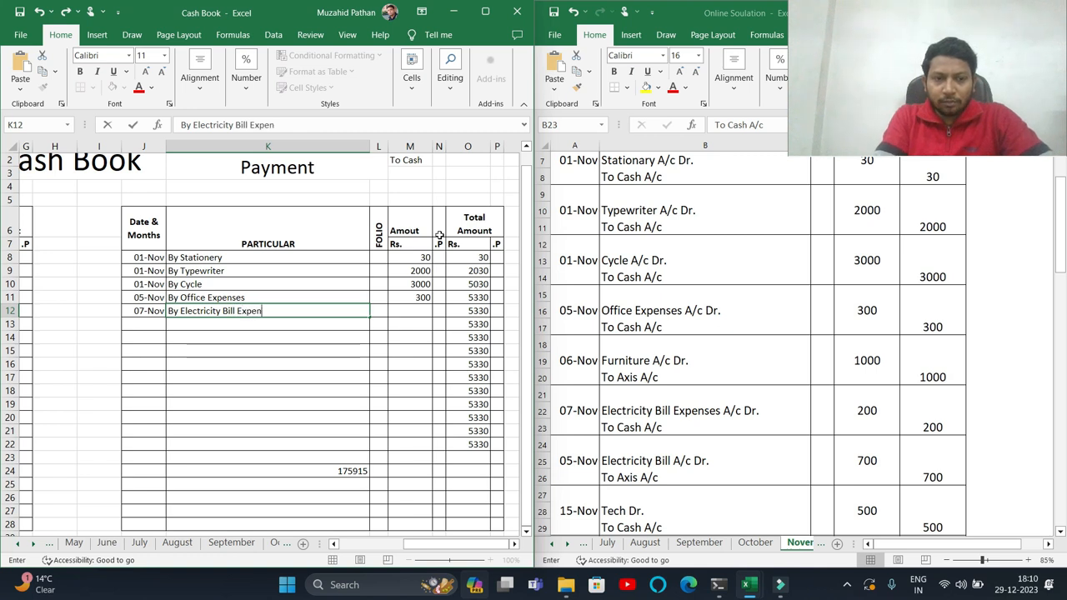
key("Tab")
key("Tab")
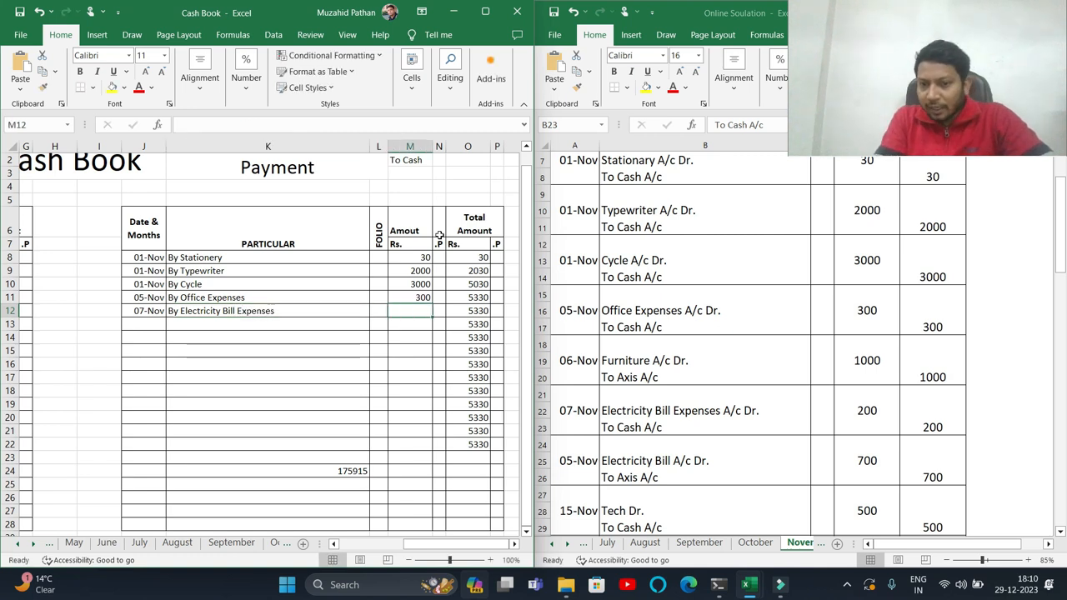
type("200")
key("Return")
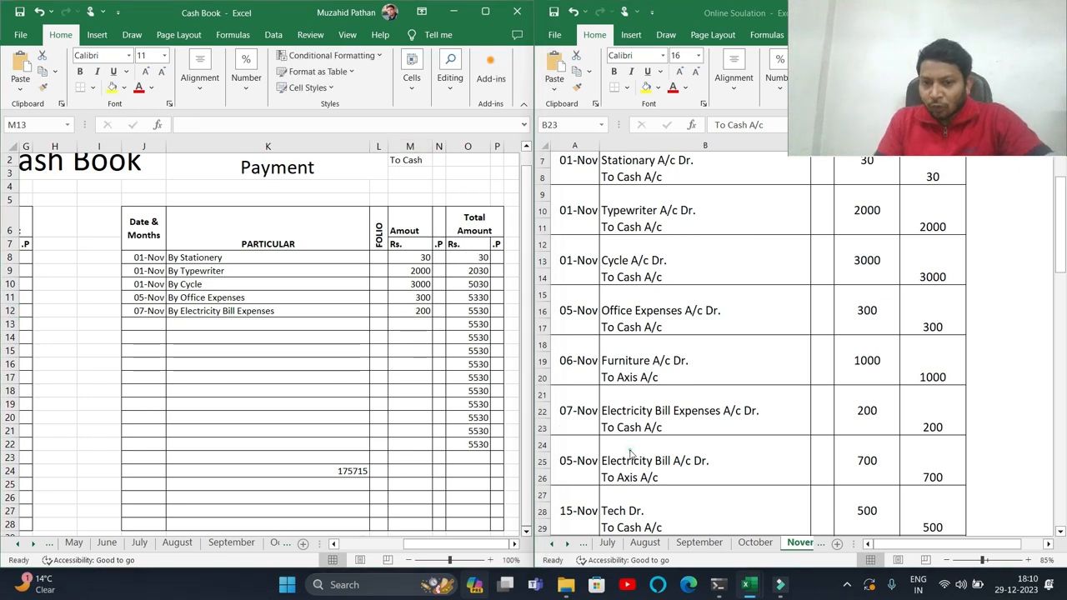
- Record a 14-Nov payment By Tech of 500 in the next payment row
left_click(630, 463)
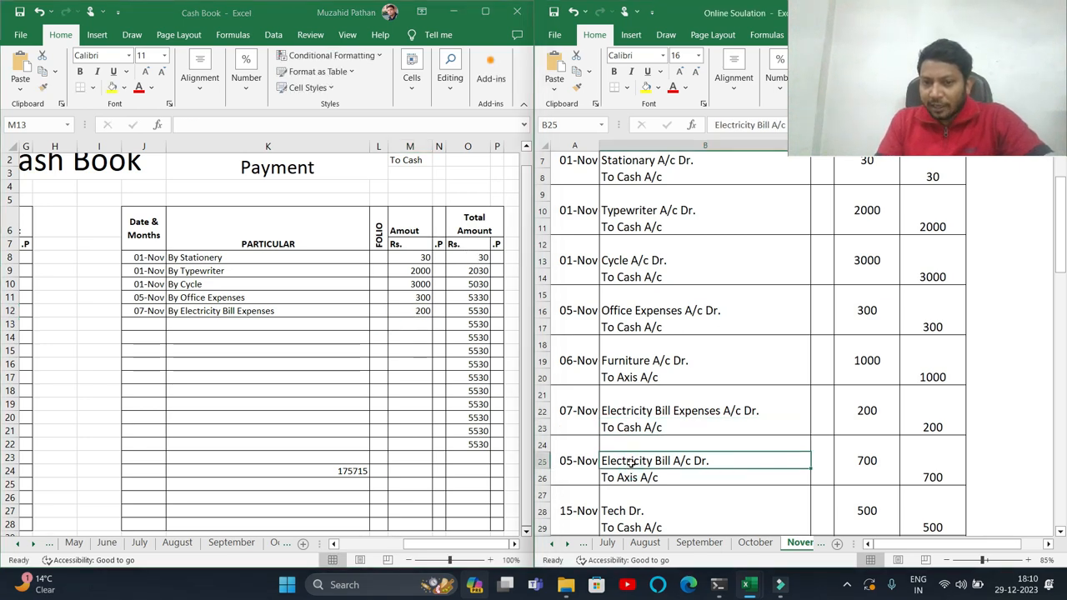
left_click(631, 430)
left_click_drag(634, 412, 633, 427)
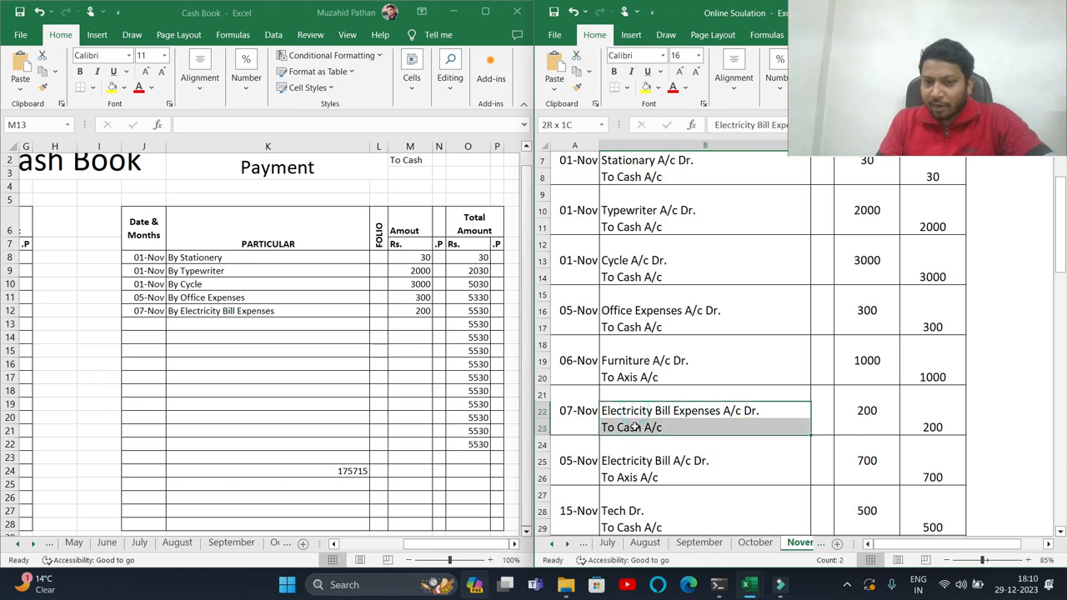
left_click_drag(632, 463, 628, 478)
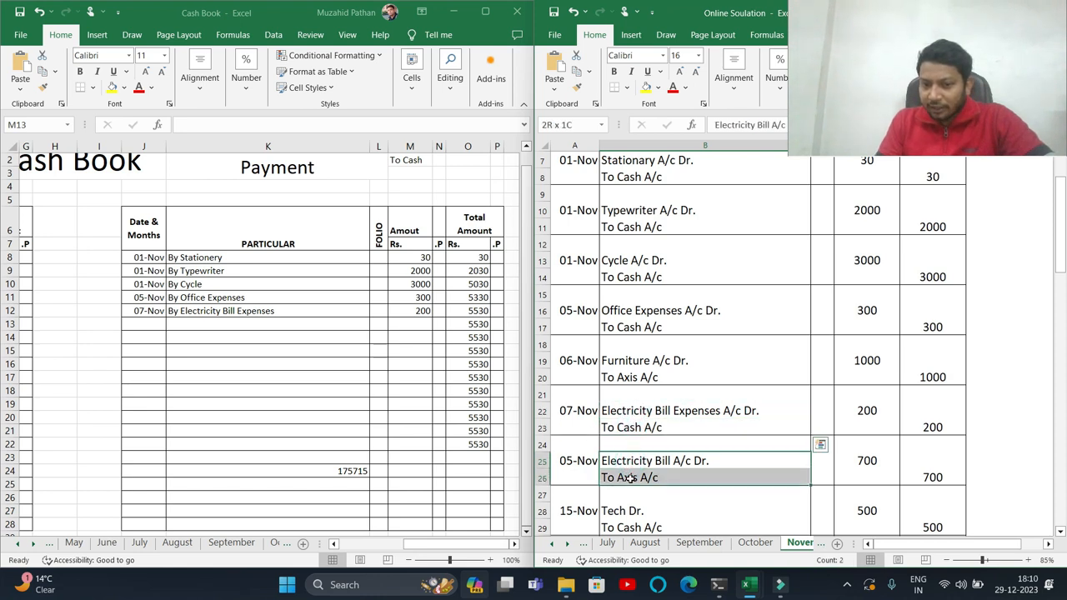
scroll(627, 478, "down", 1)
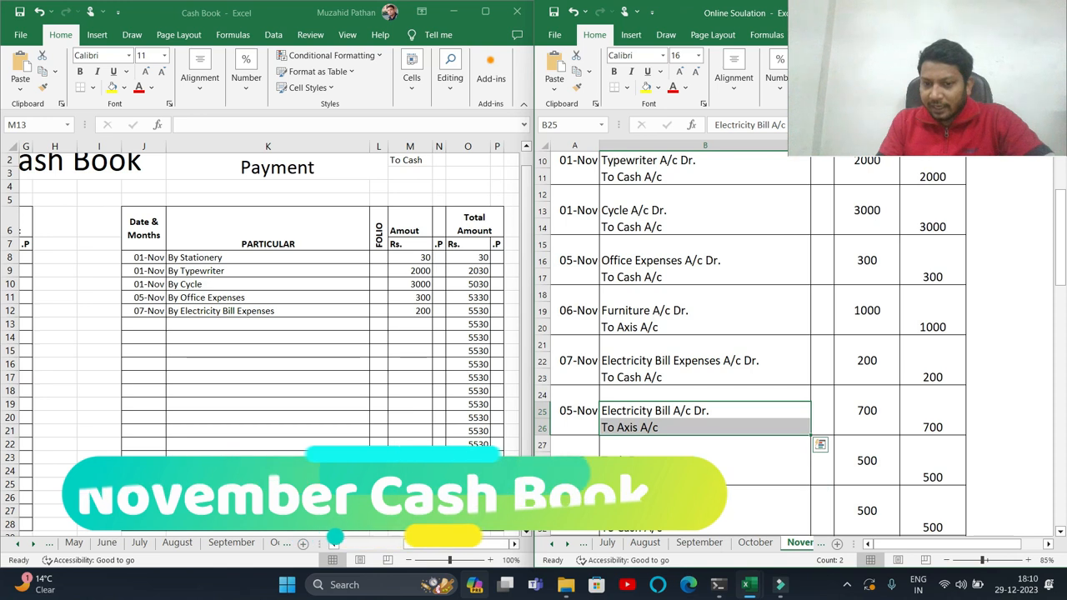
left_click(631, 461)
left_click_drag(628, 455, 631, 477)
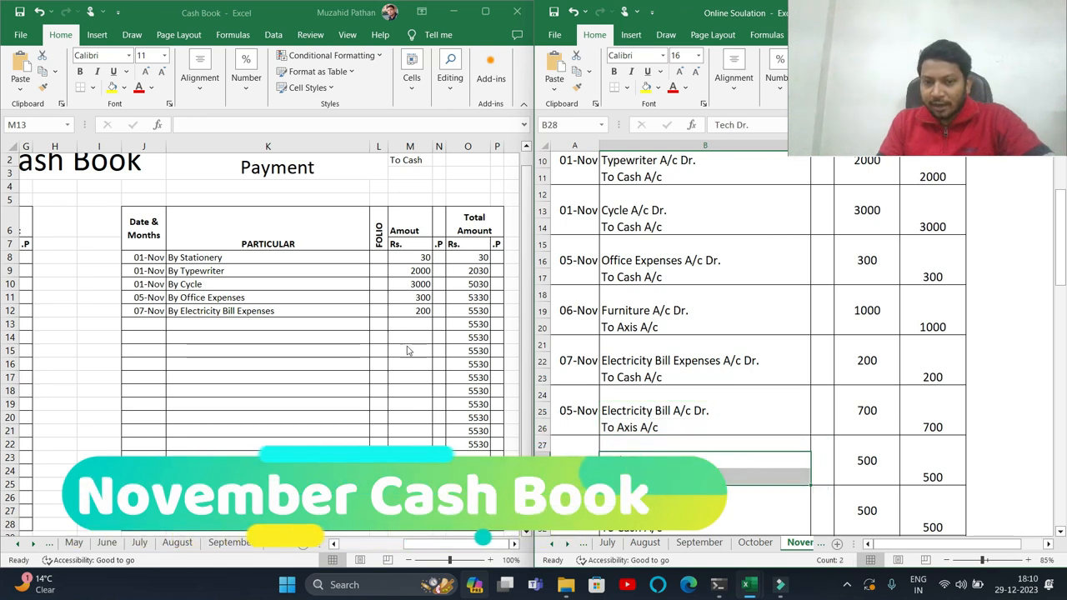
left_click(148, 327)
type("14/11")
key("Tab")
type("By")
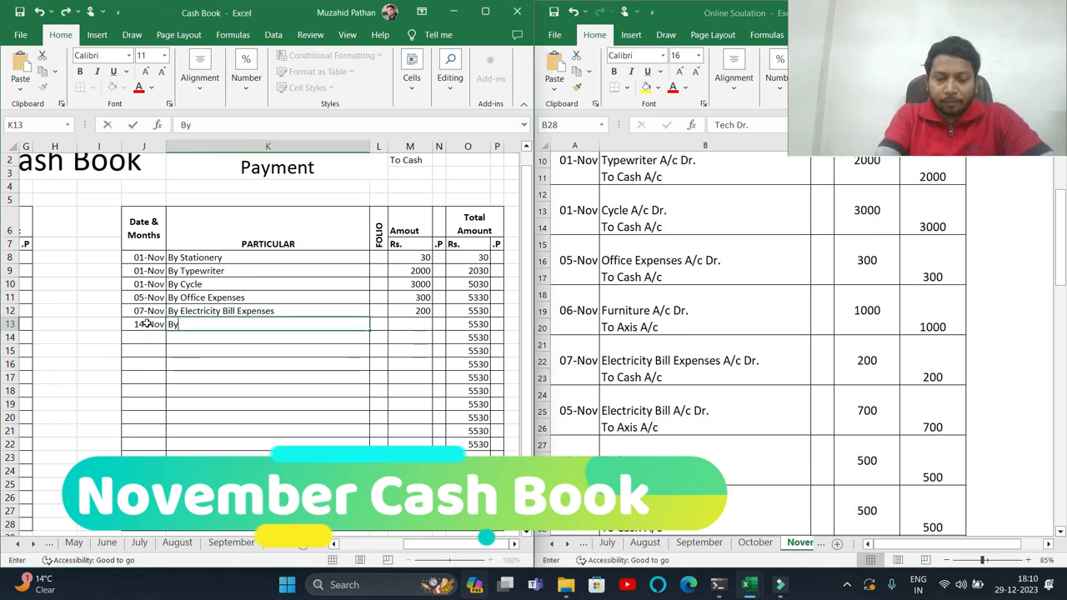
type(" Tech")
key("Tab")
key("Tab")
type("4")
type("00")
key("Return")
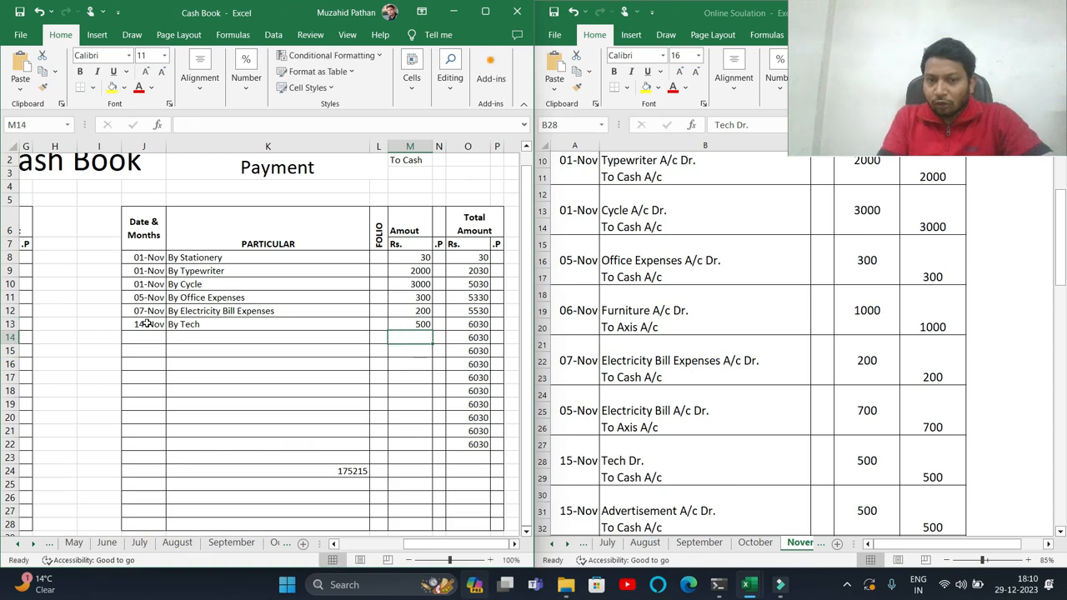
- Record a 15-Nov payment By Advertisement of 500 in the next payment row
left_click_drag(692, 460, 692, 472)
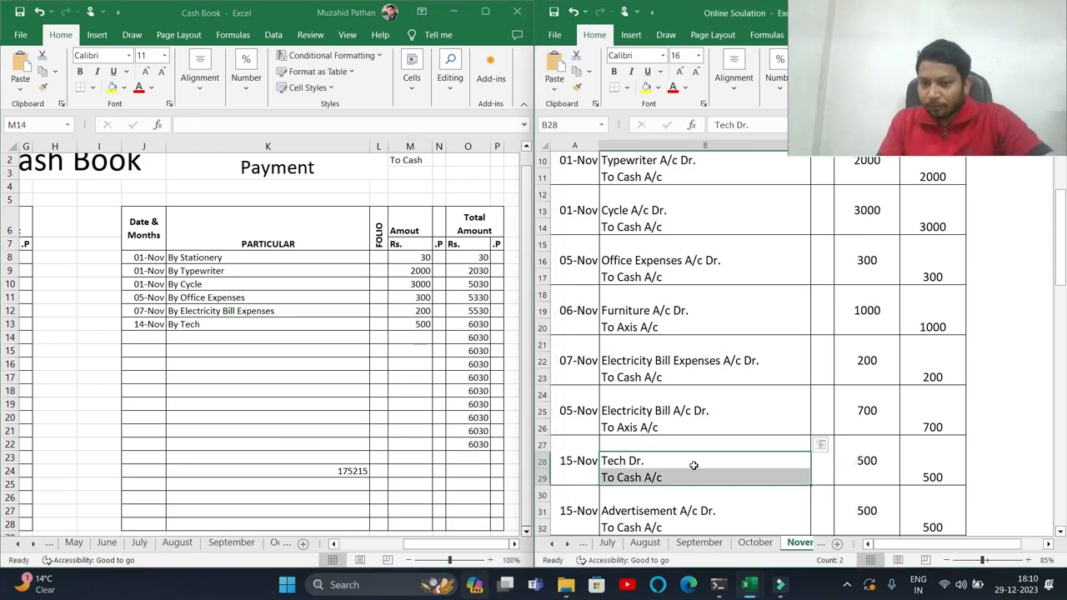
scroll(690, 465, "down", 1)
left_click(586, 465)
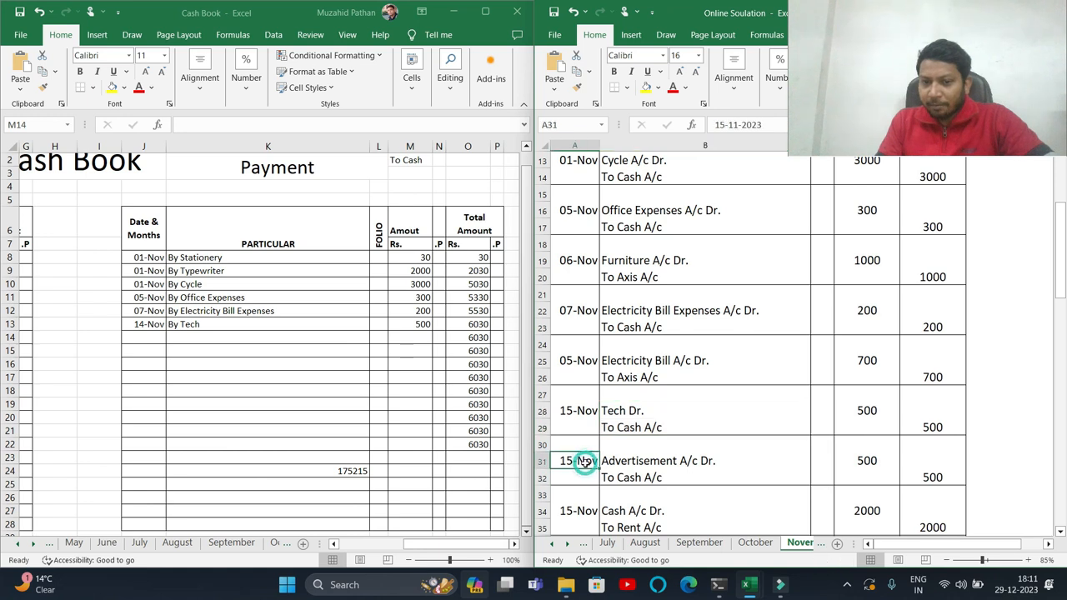
left_click(138, 337)
type("15/11")
key("Tab")
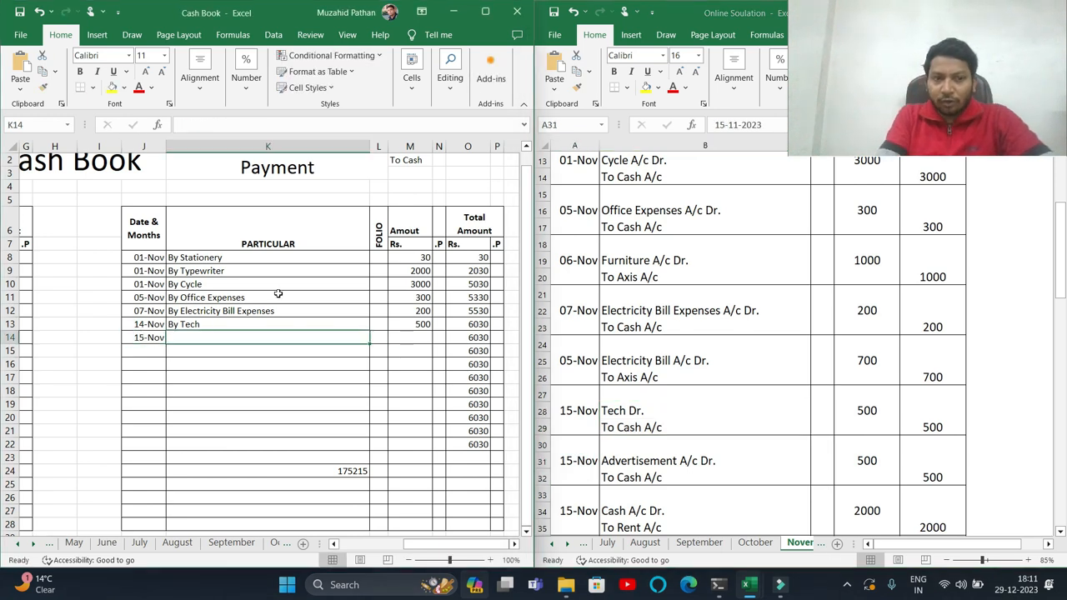
type("By Ad")
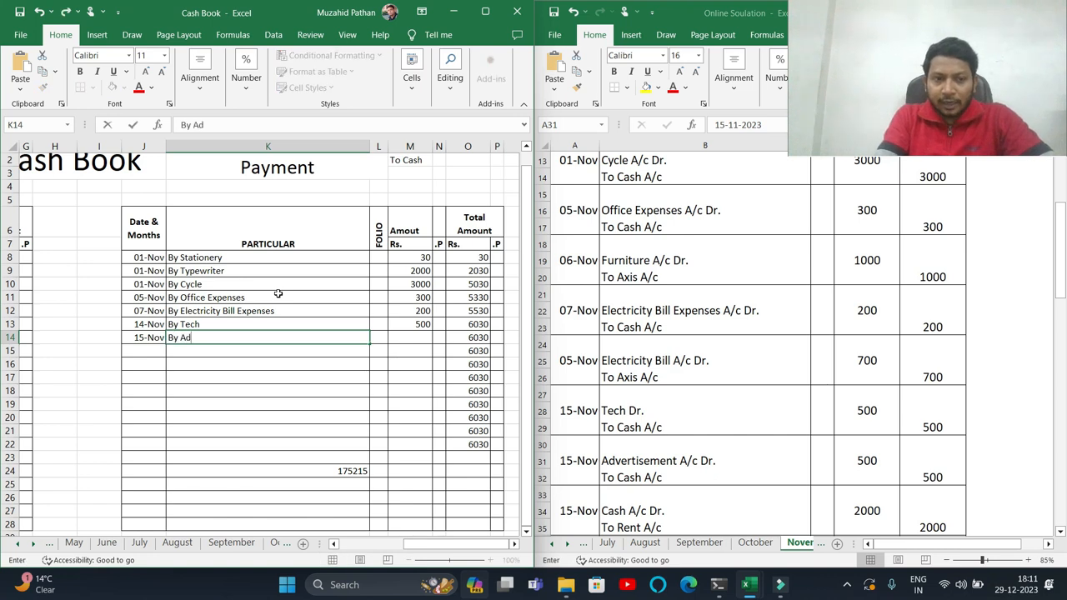
type("vertisem")
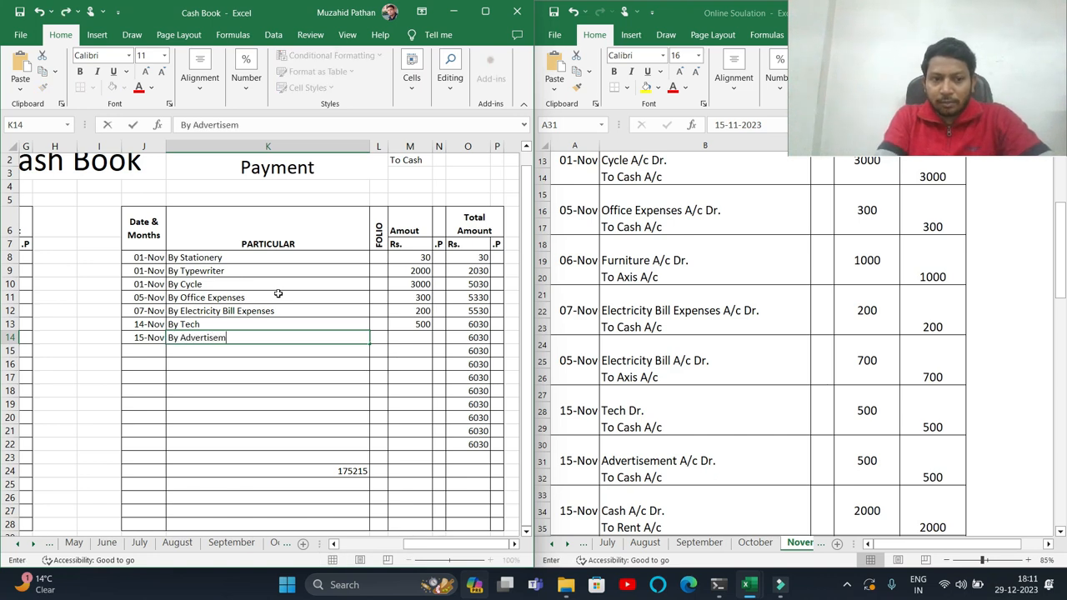
key("Tab")
key("Tab")
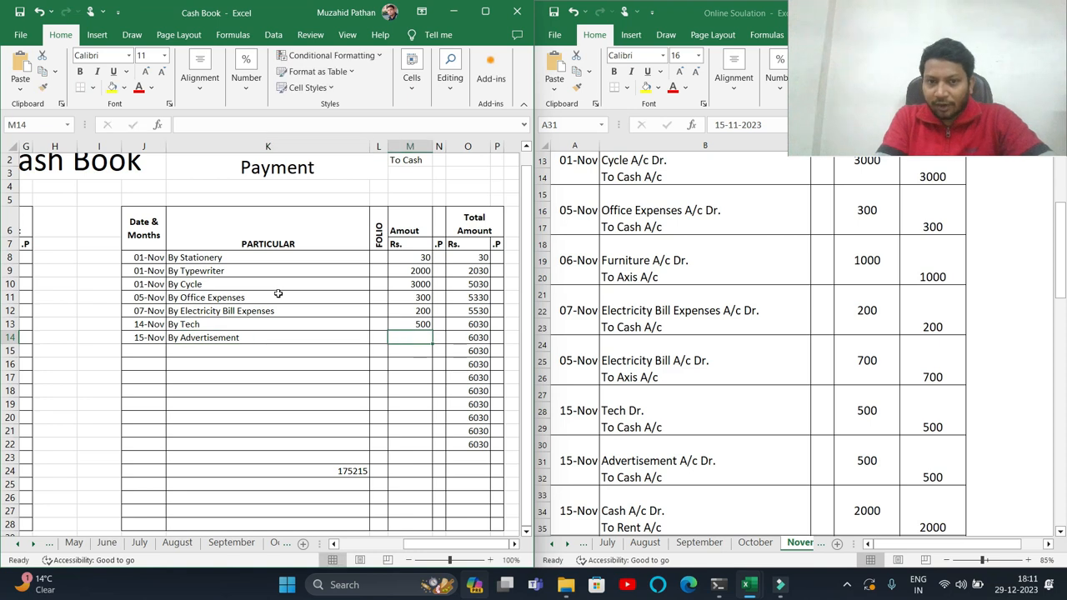
type("t500")
key("Return")
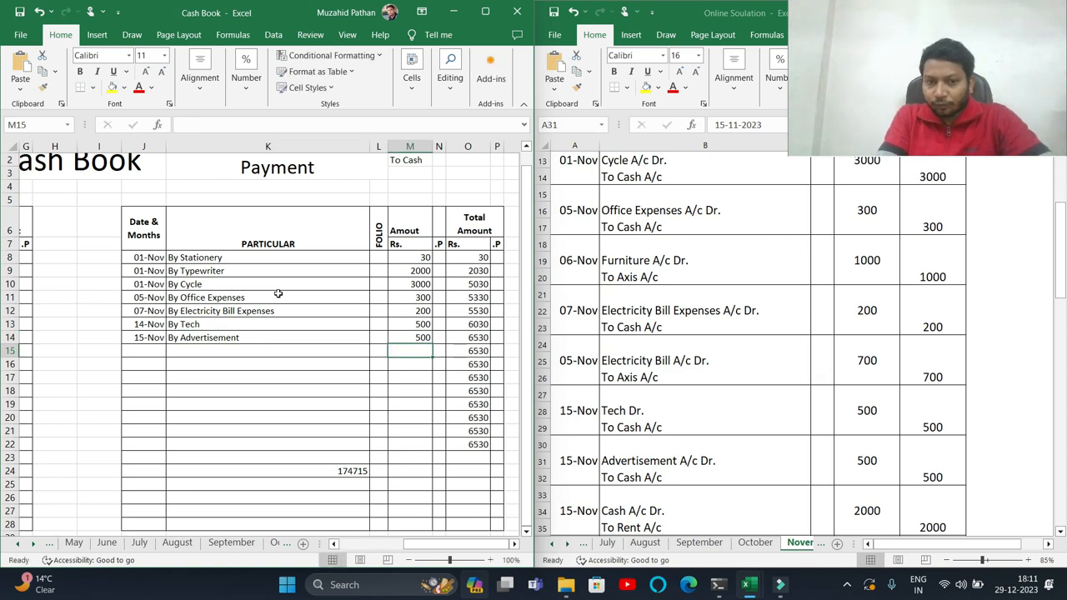
- Examine the following journal entries in the solution sheet to find the next transactions to record
left_click(660, 461)
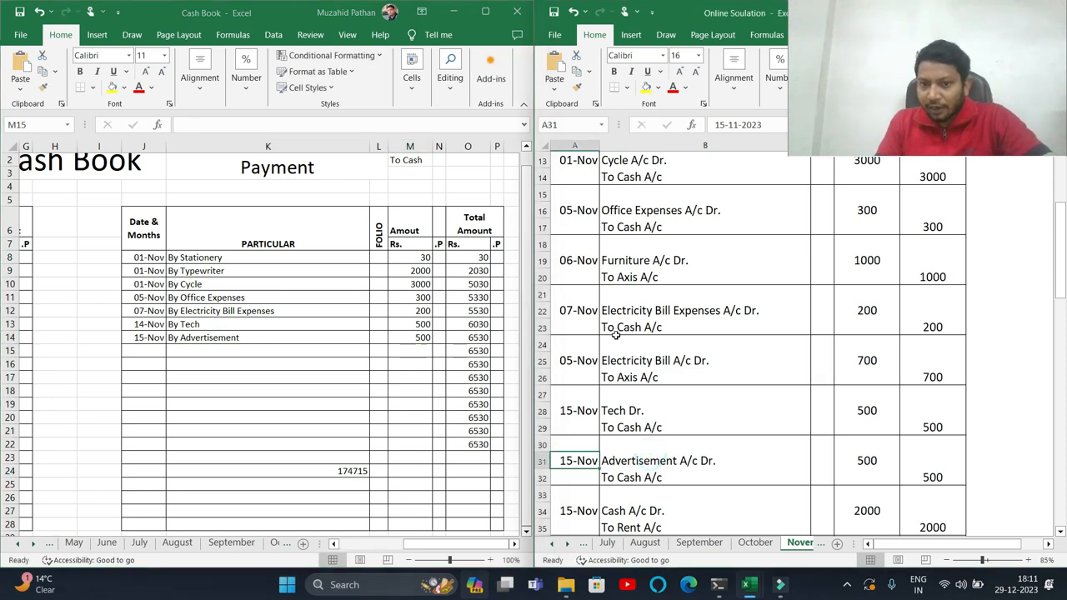
scroll(638, 460, "down", 1)
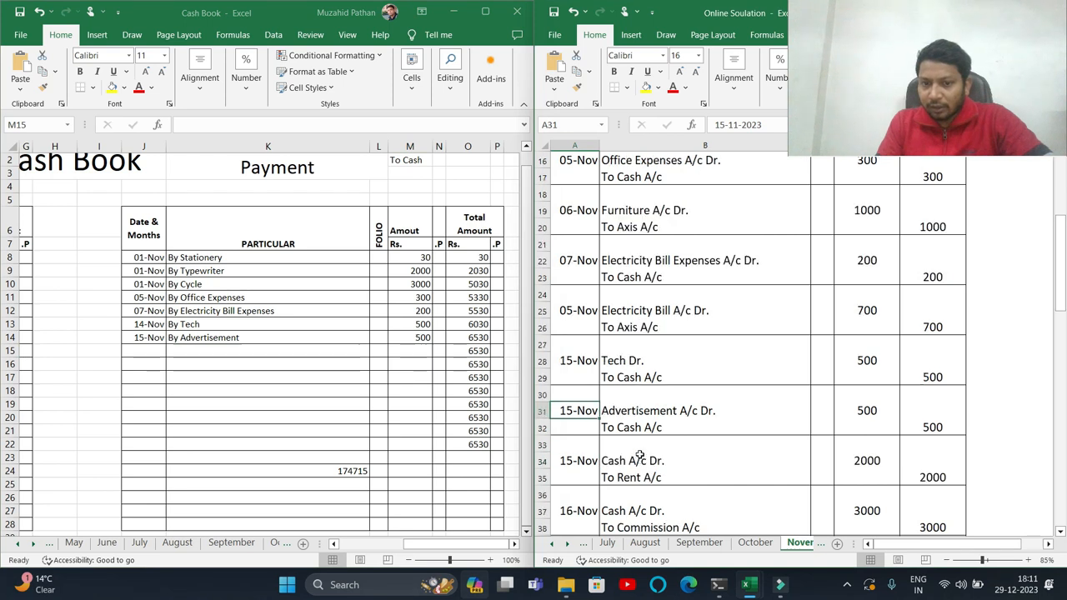
scroll(645, 431, "down", 1)
left_click(589, 409)
left_click(649, 426)
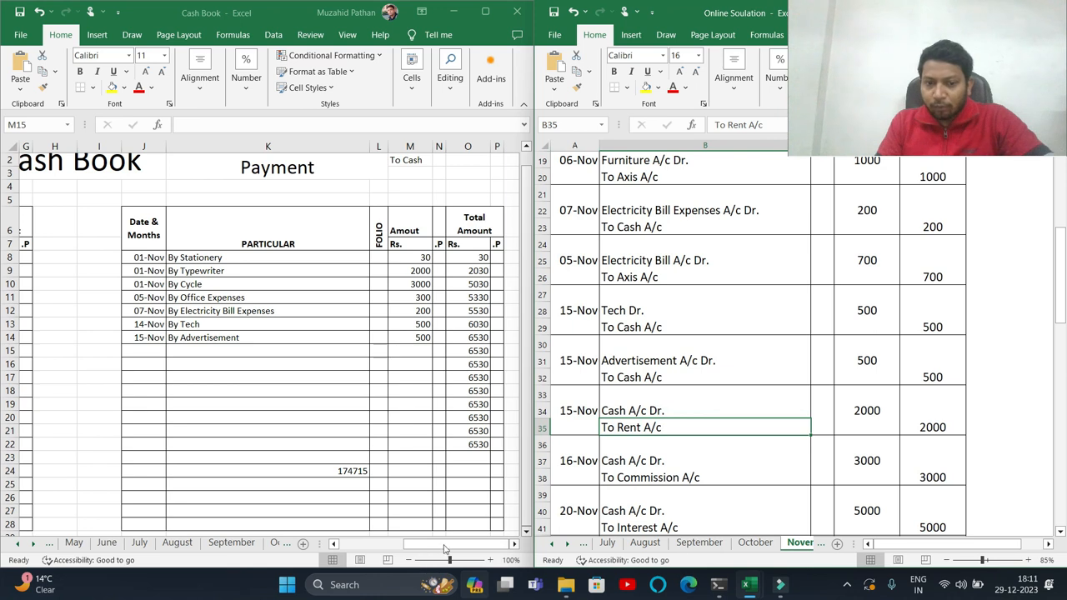
left_click(613, 412)
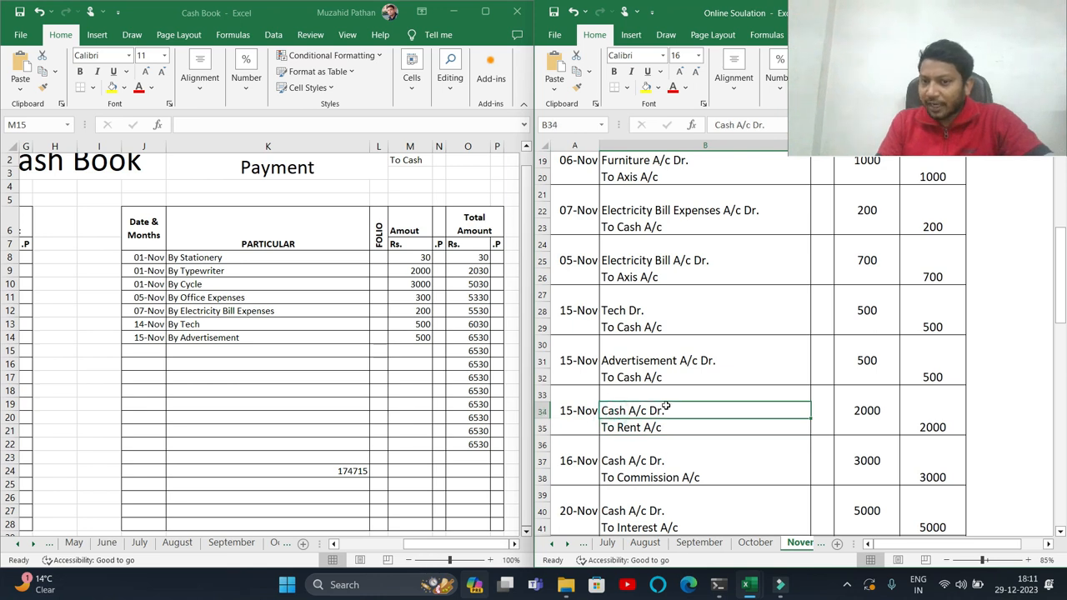
- Enter To Rent as the particular in the first receipt row below the opening balance
left_click_drag(467, 546, 403, 547)
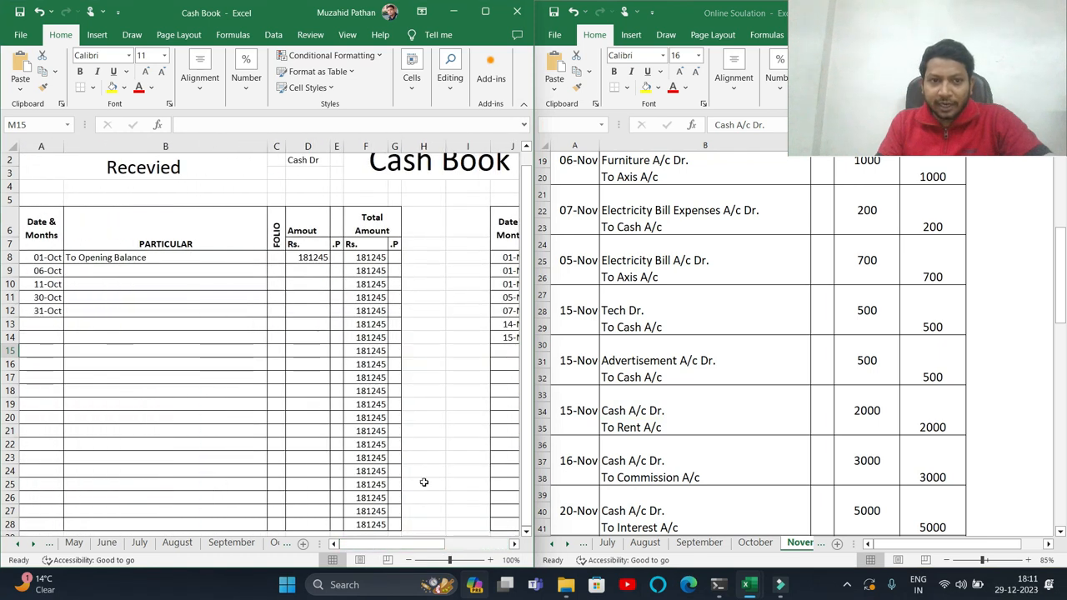
left_click(73, 271)
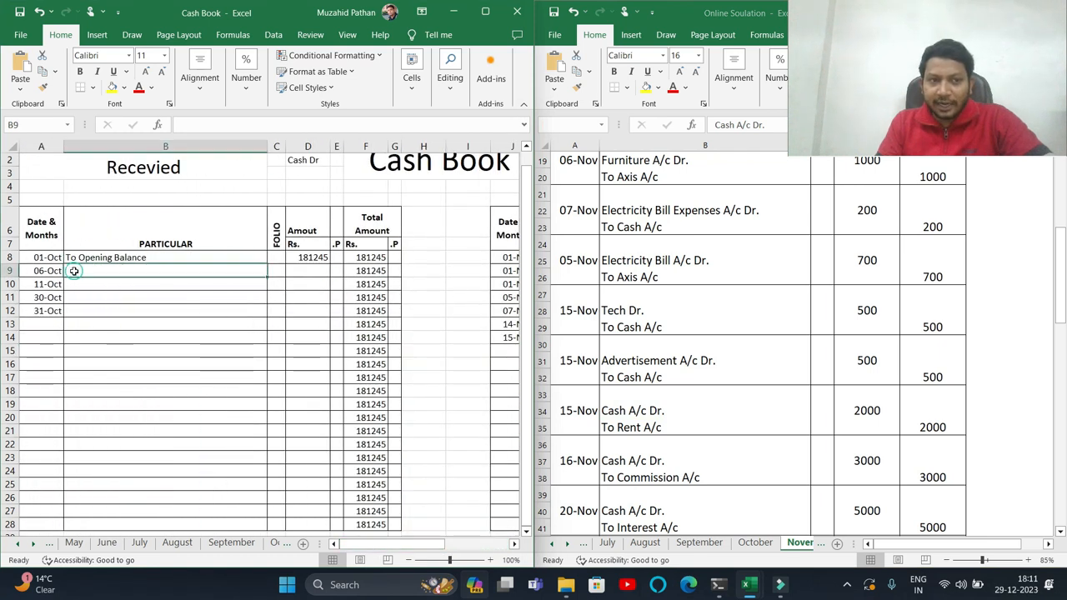
type("To Rent")
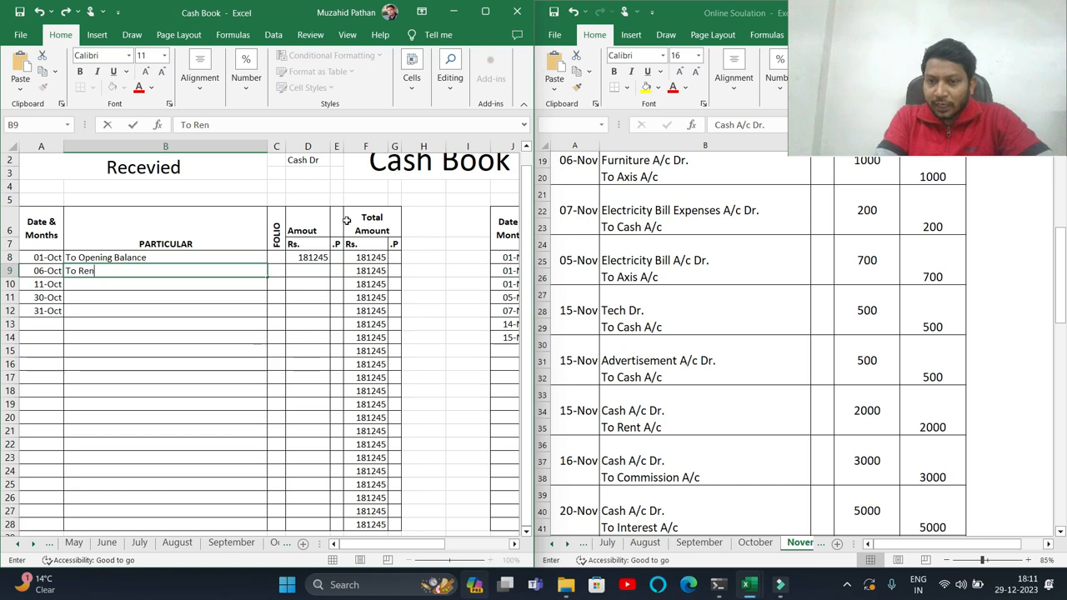
- Clear the old October receipt dates and date the opening balance row 01-Nov
key("Up")
key("Left")
key("shift+Down")
key("shift+Down")
key("shift+Down")
key("shift+Down")
key("shift+Down")
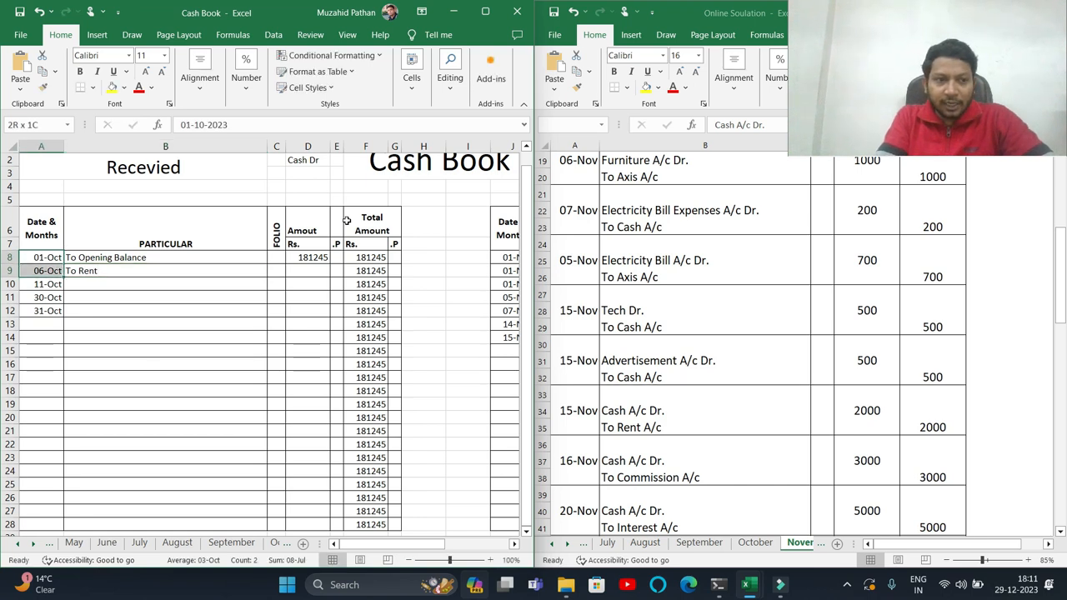
key("Delete")
key("Up")
key("Down")
type("1/11")
key("Return")
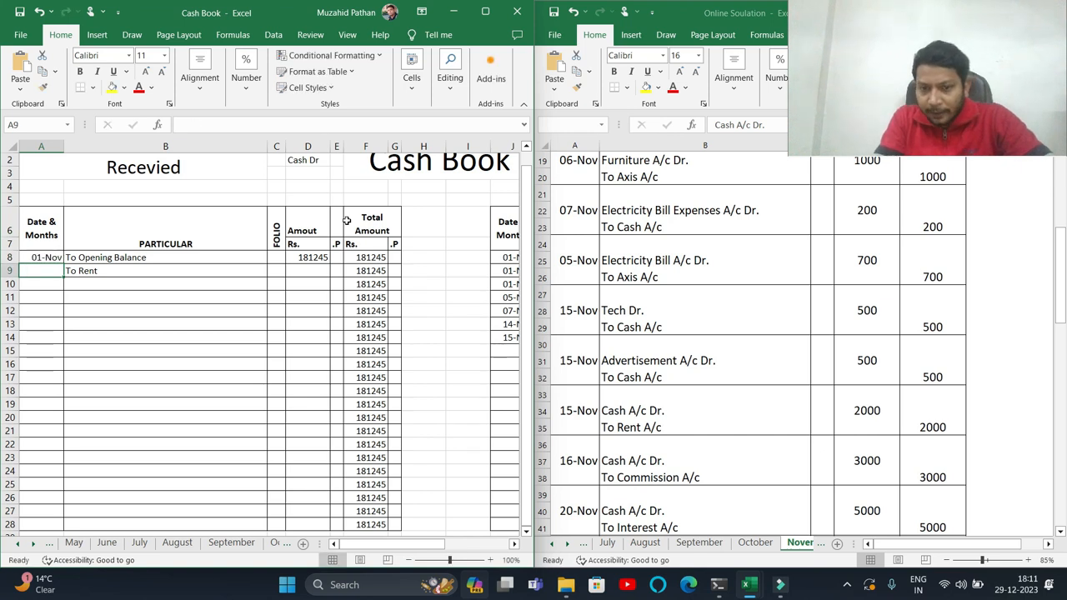
- Date the To Rent receipt 15-Nov and enter its amount of 2000
type("15/1")
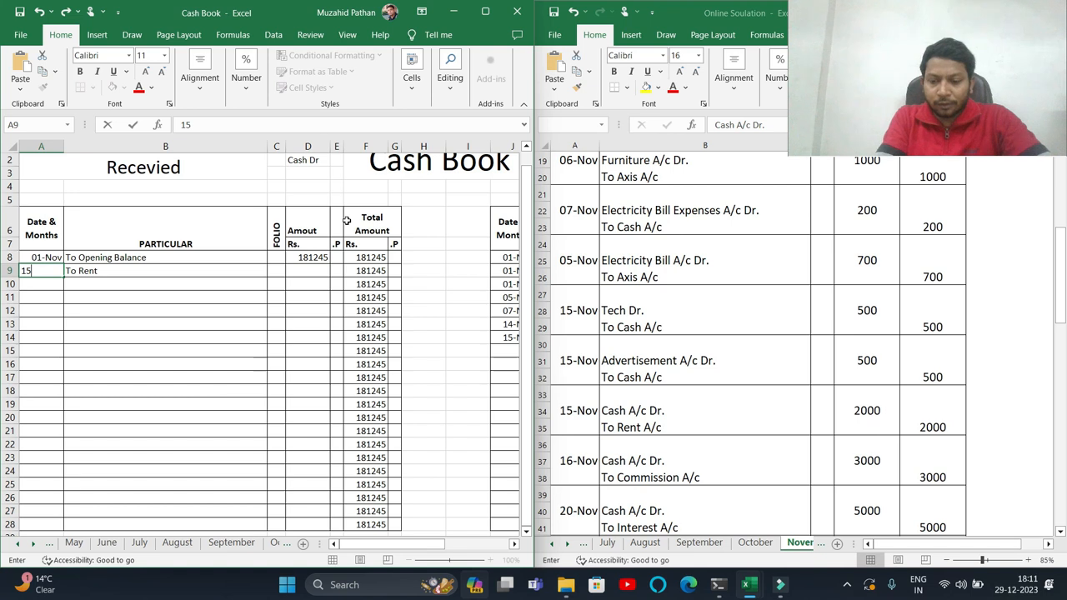
key("Tab")
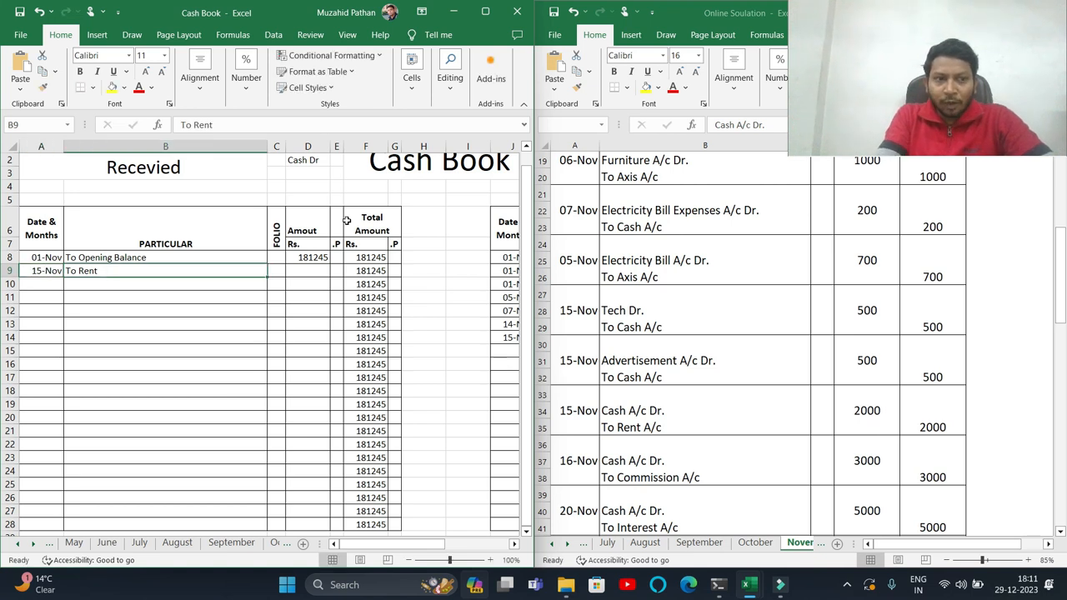
key("Tab")
key("Tab")
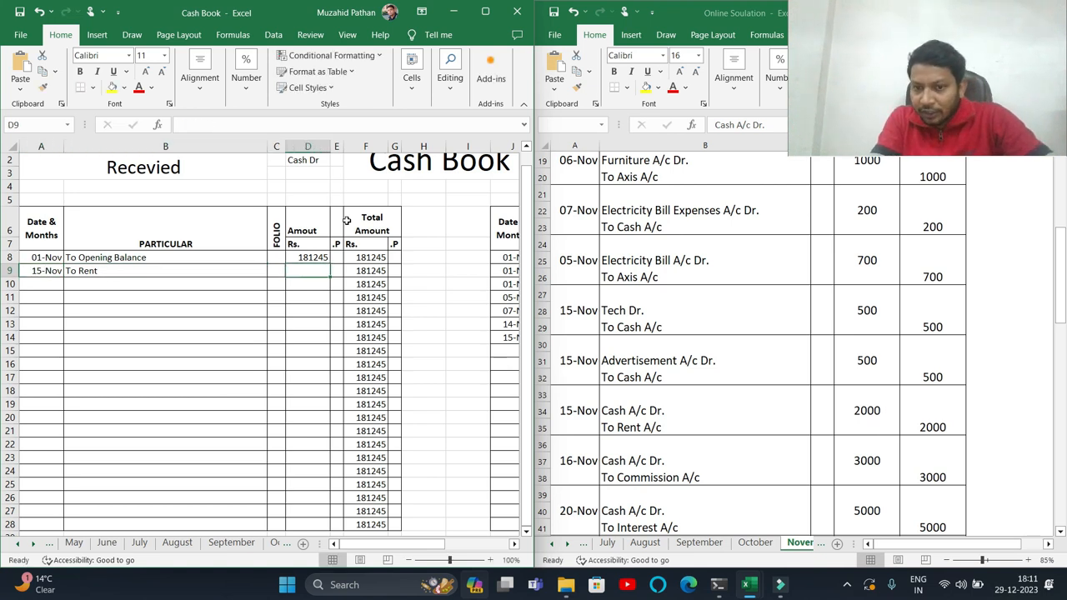
type("2000")
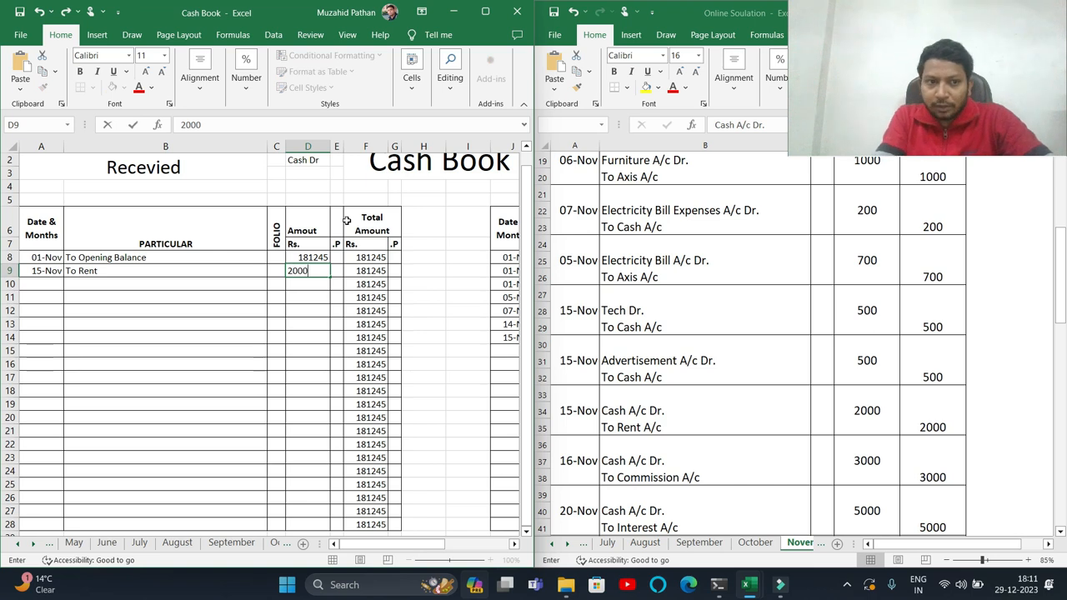
key("Return")
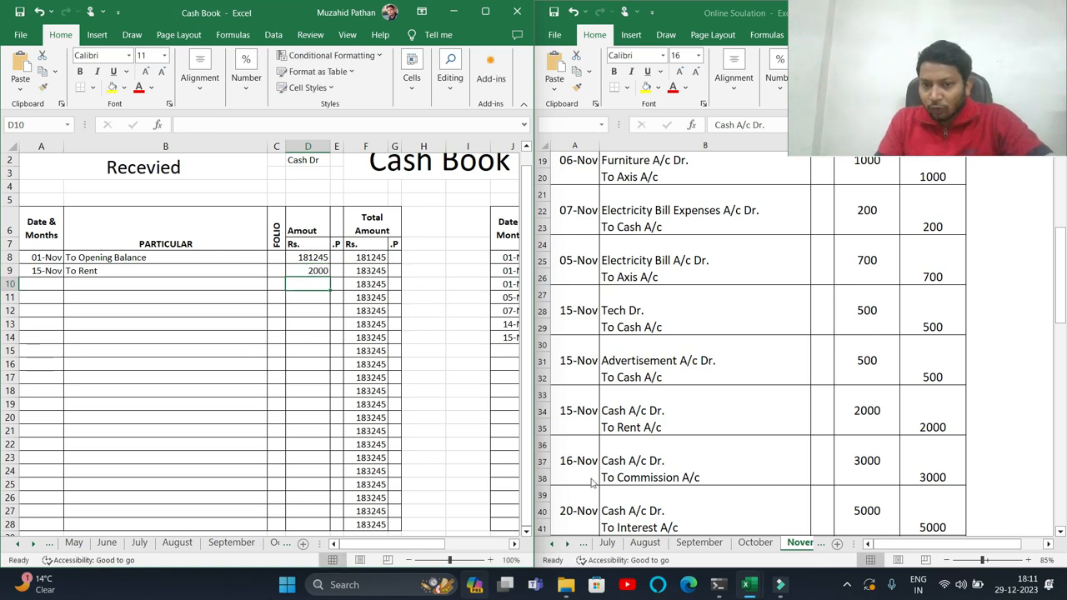
- Record a 16-Nov receipt To Commission of 3000 in the next receipt row
left_click(51, 285)
type("16/11")
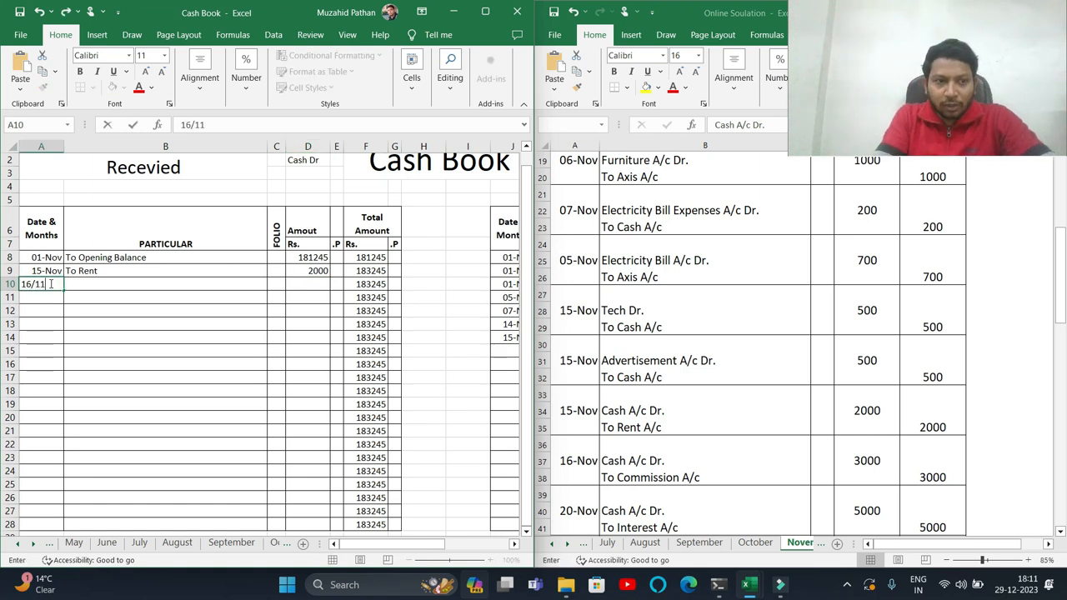
key("Tab")
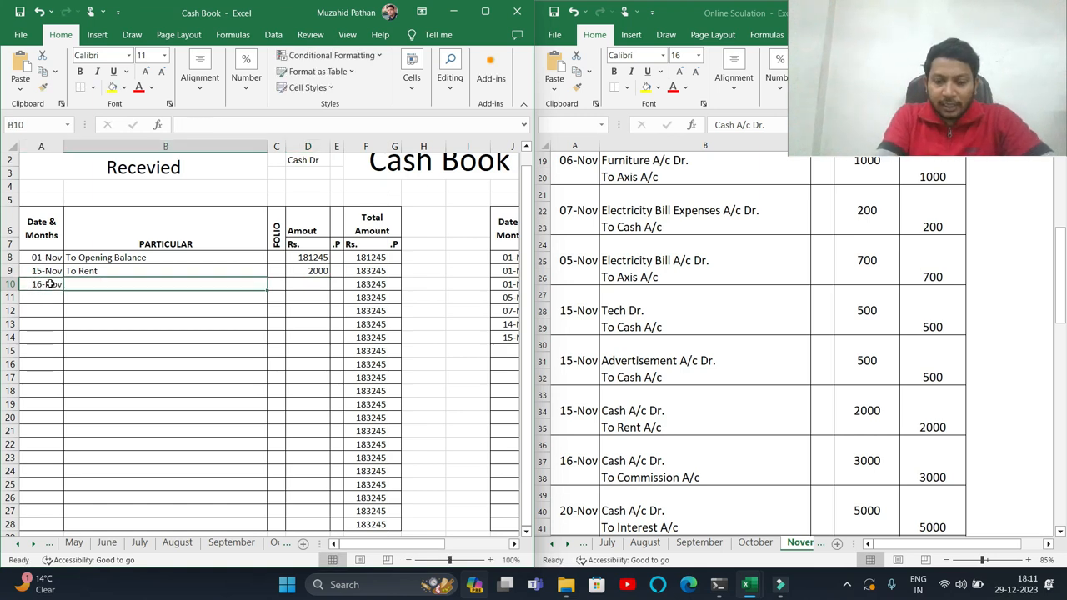
type("To Com")
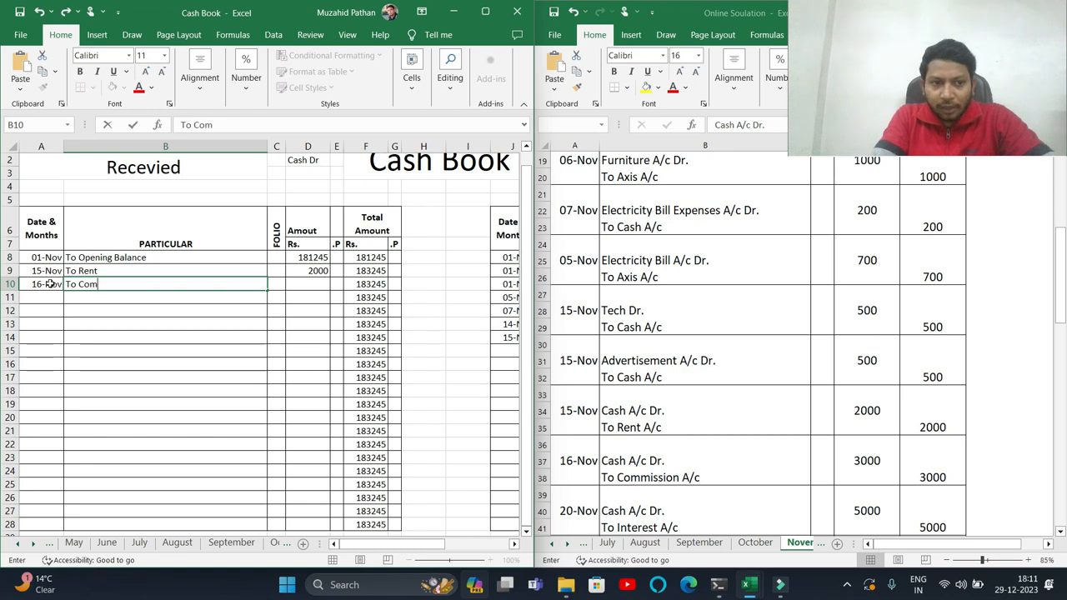
type("mission")
key("Tab")
key("Tab")
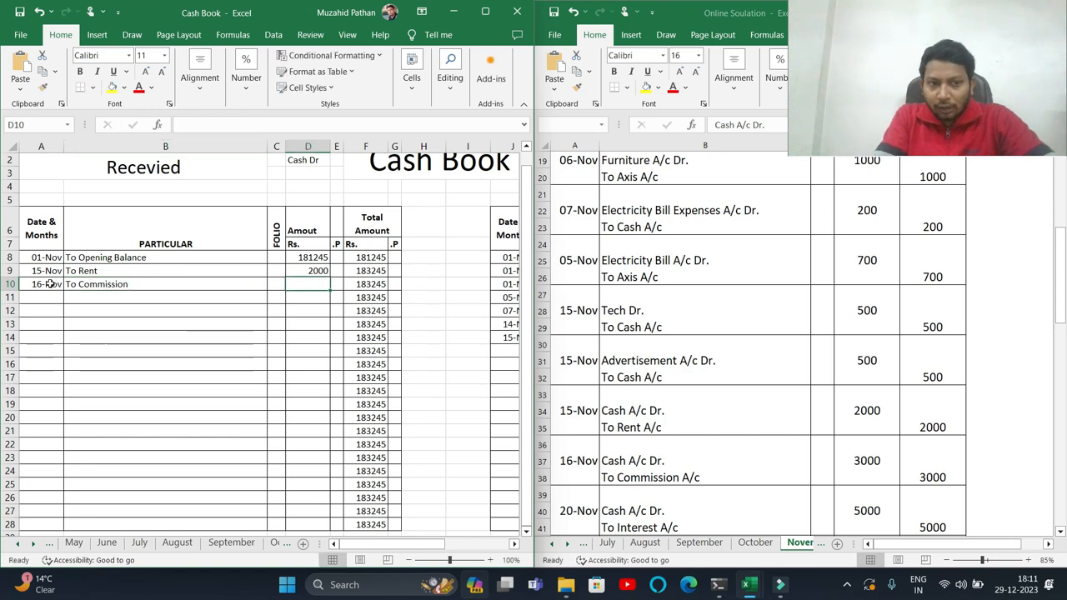
type("3000")
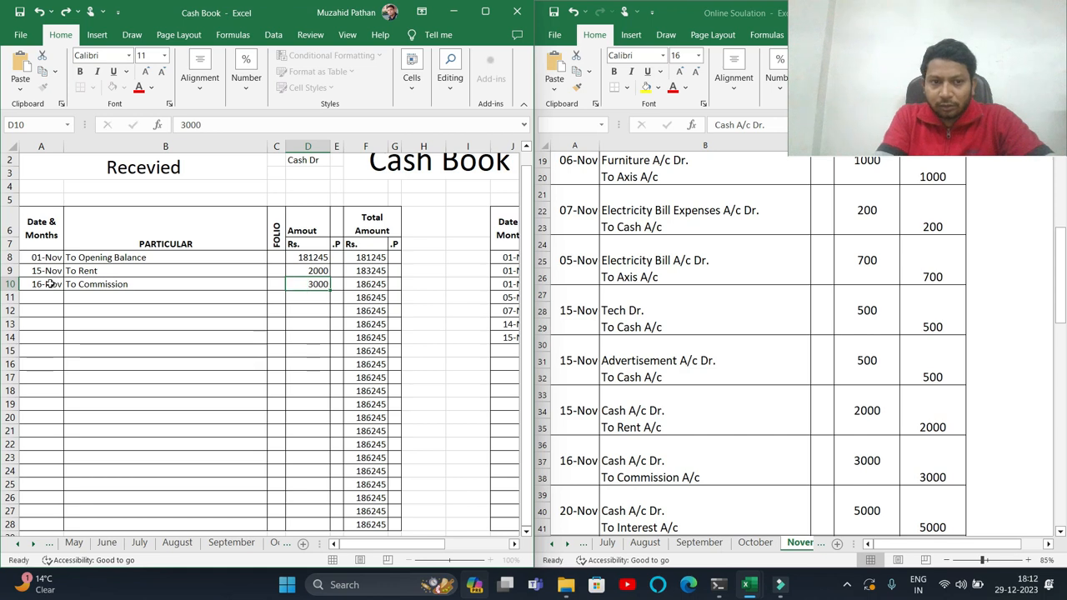
key("Return")
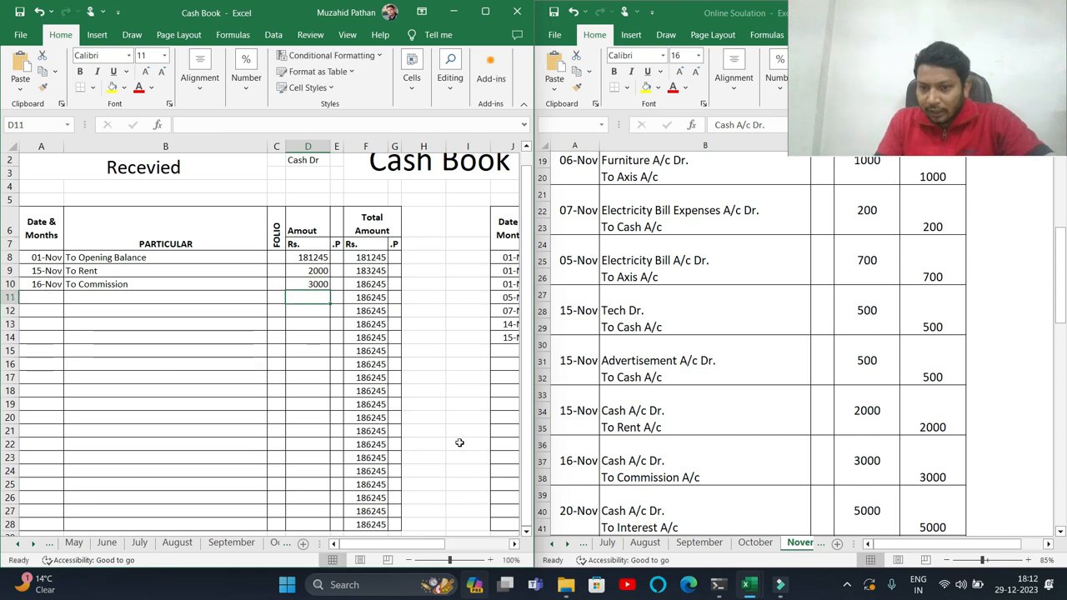
- Record a 20-Nov receipt To Interest of 5000 in the next receipt row
scroll(668, 481, "down", 1)
left_click(670, 452)
scroll(668, 455, "down", 2)
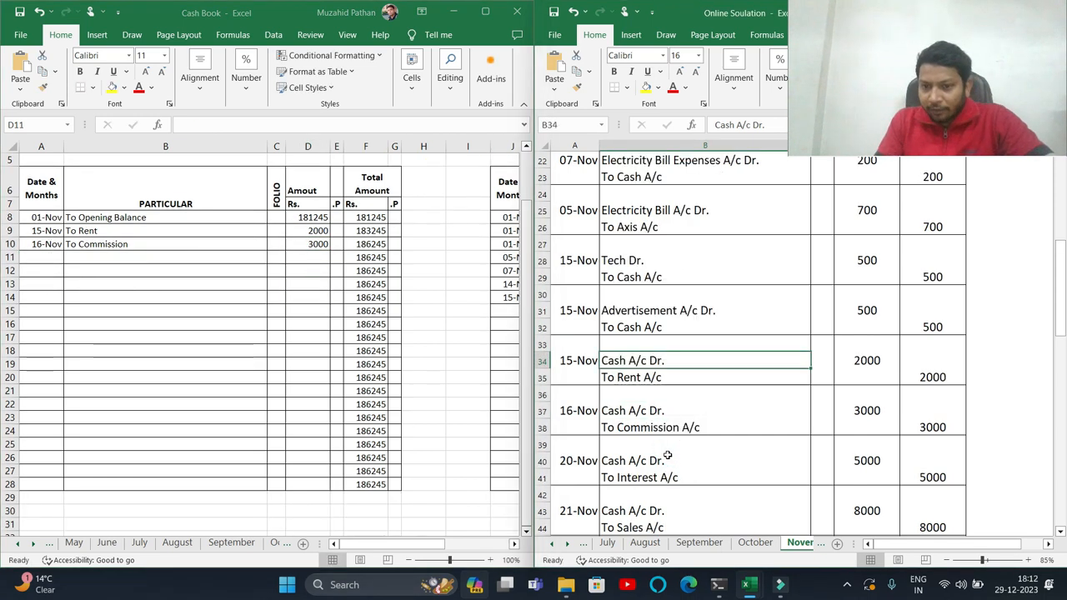
left_click(649, 377)
left_click(622, 423)
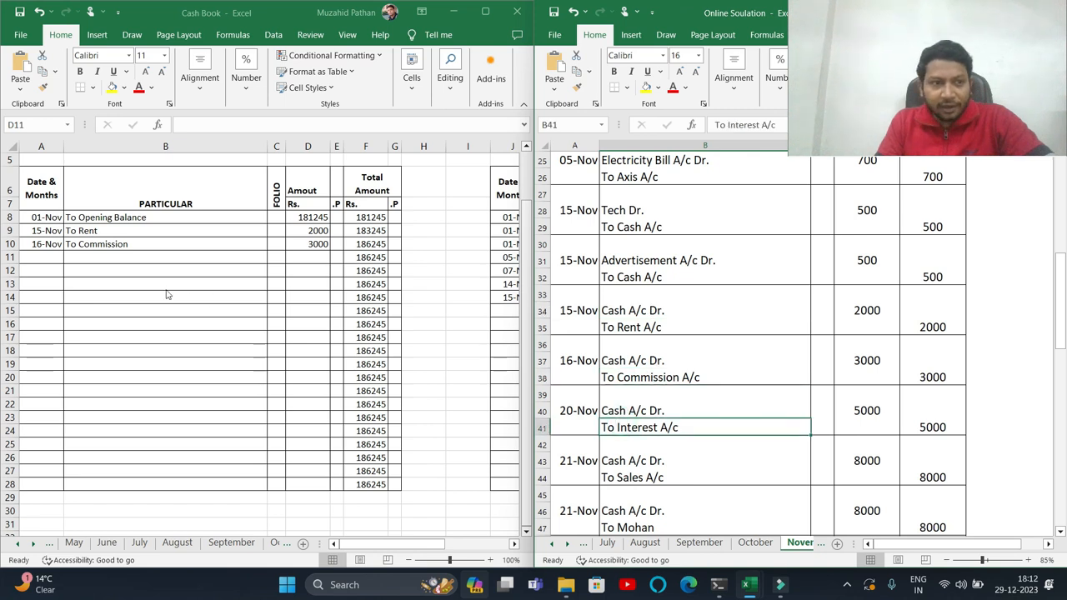
left_click(45, 257)
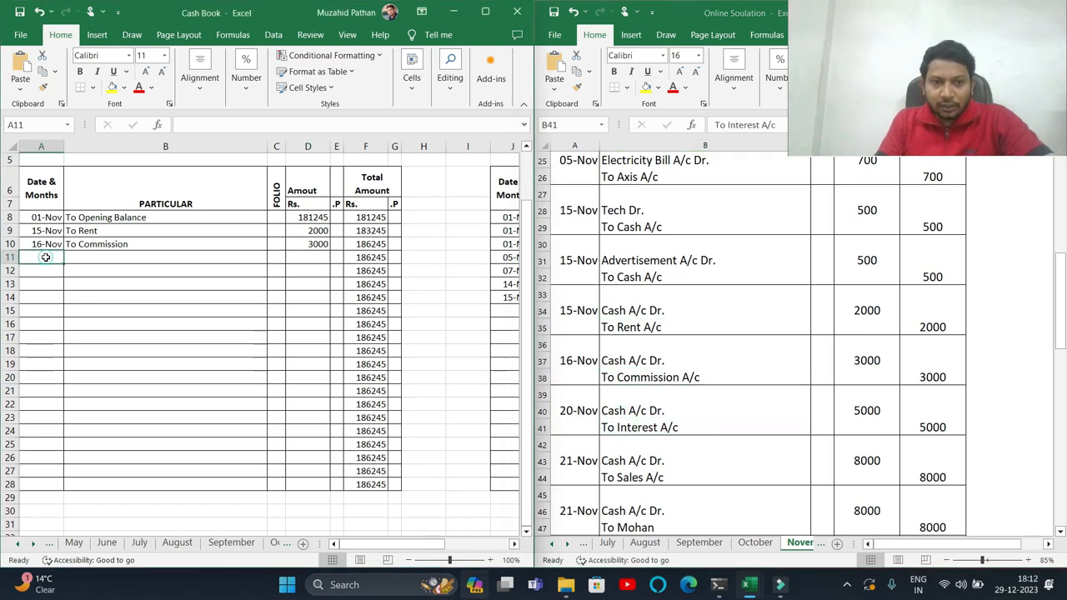
type("20/11")
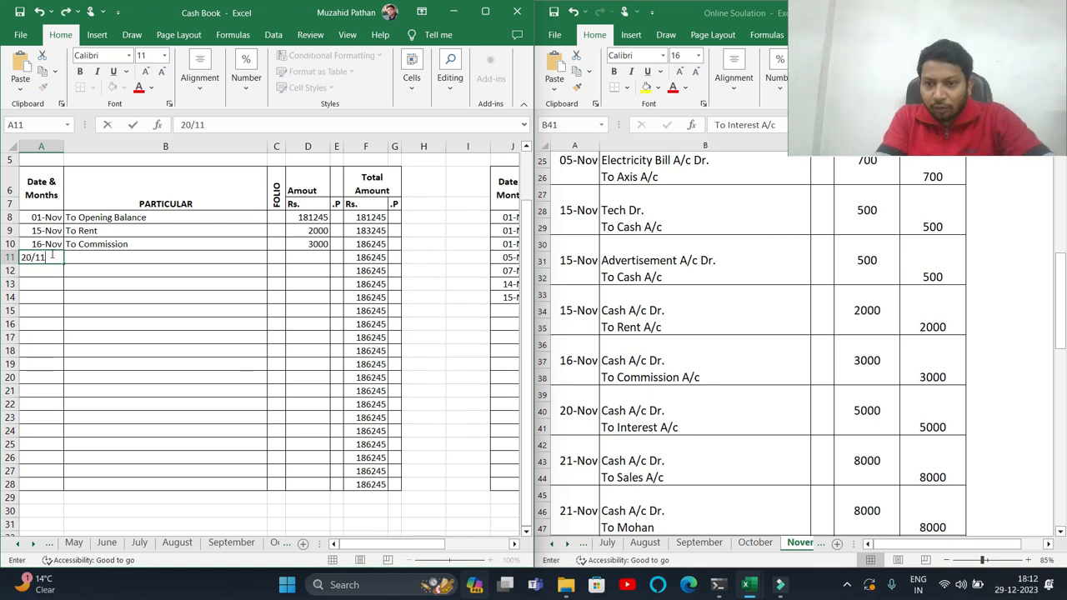
key("Tab")
type("To R")
key("BackSpace")
key("BackSpace")
type("Intere")
key("Tab")
key("Tab")
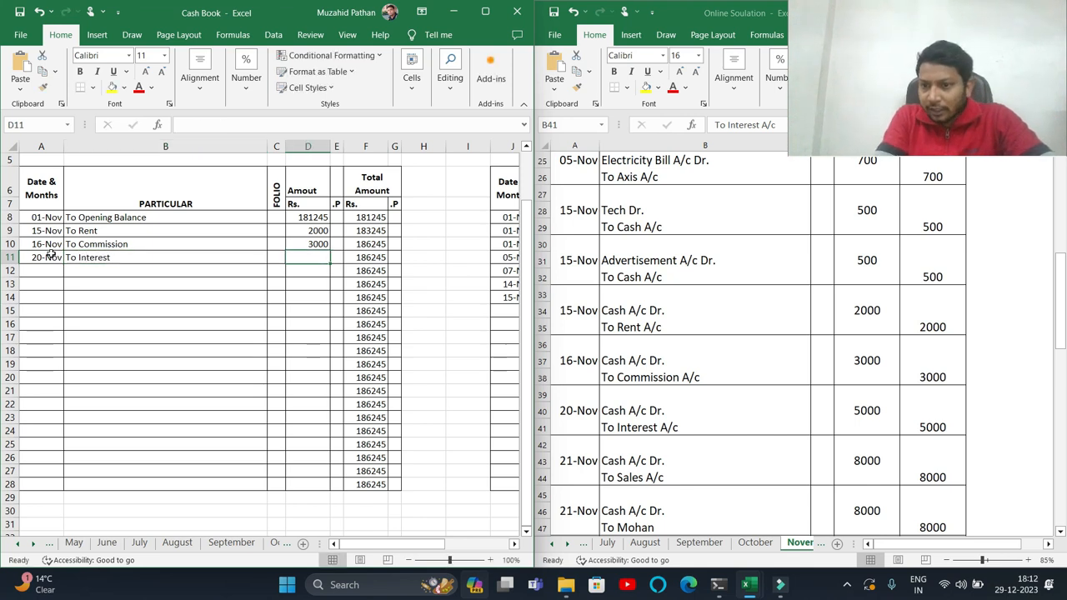
type("5000")
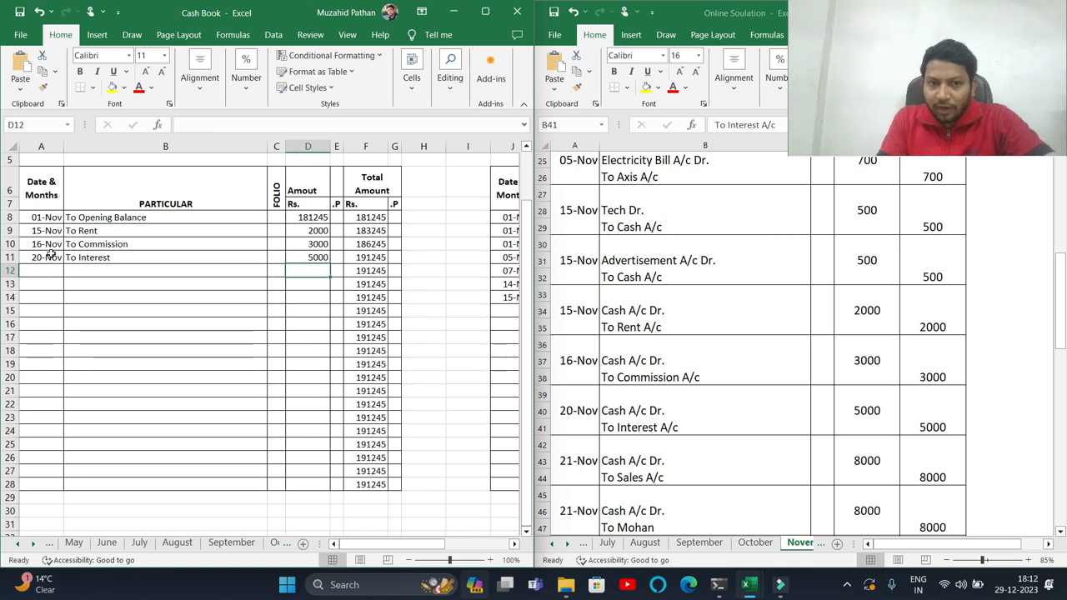
- Record a 21-Nov receipt To Sales of 8000 in the next receipt row
left_click(624, 491)
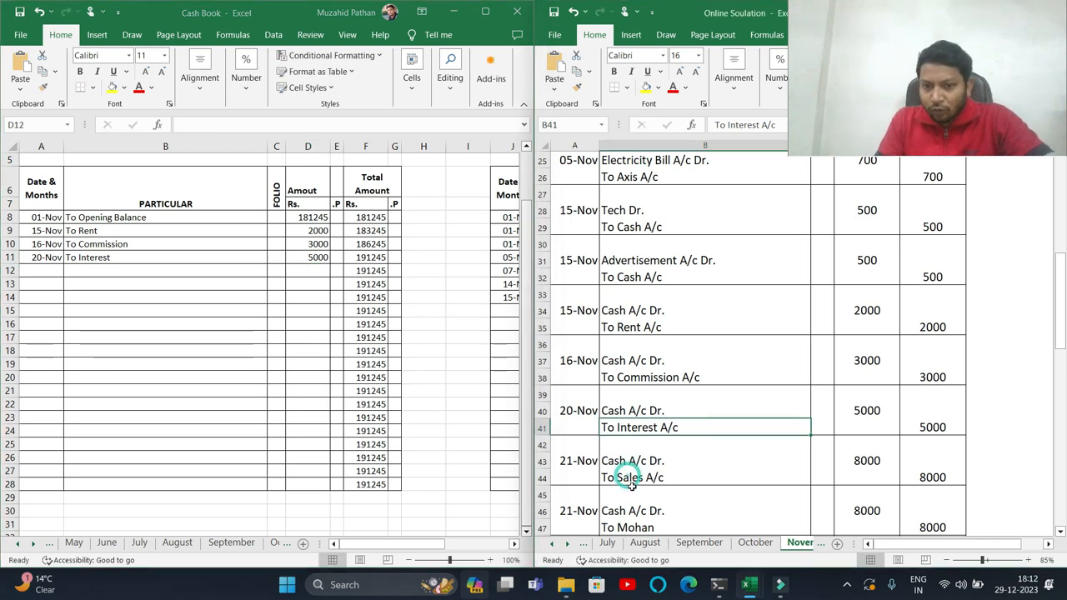
left_click(564, 460)
left_click(41, 270)
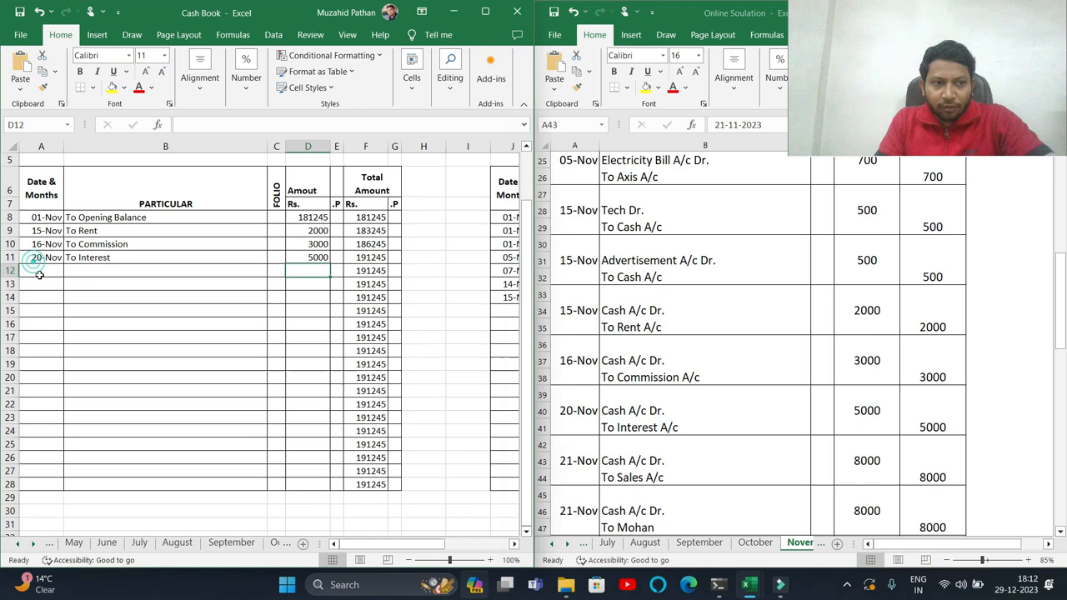
type("21")
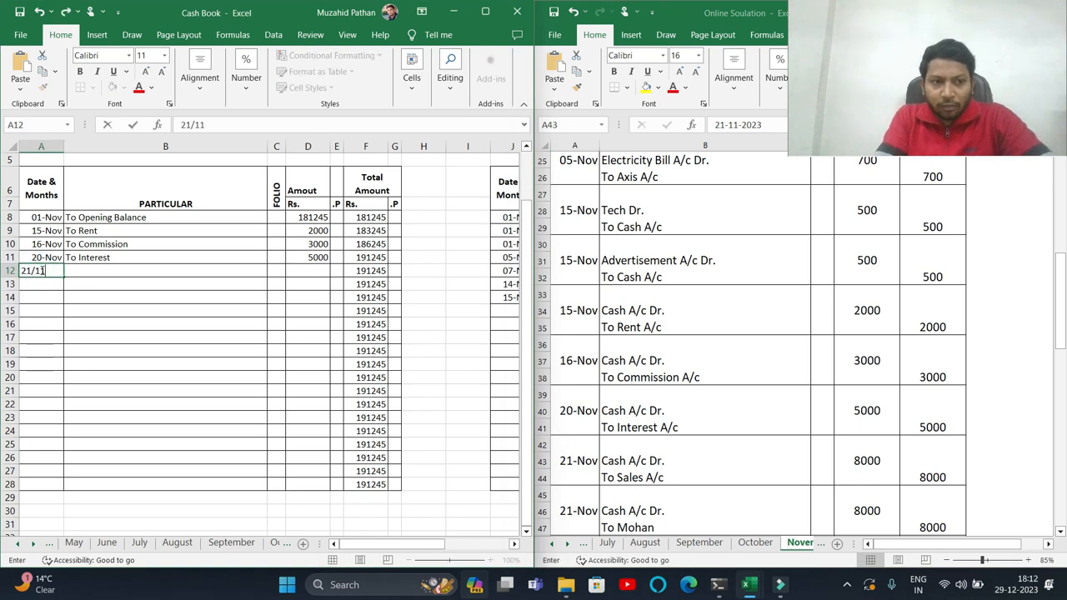
type("/11")
key("Tab")
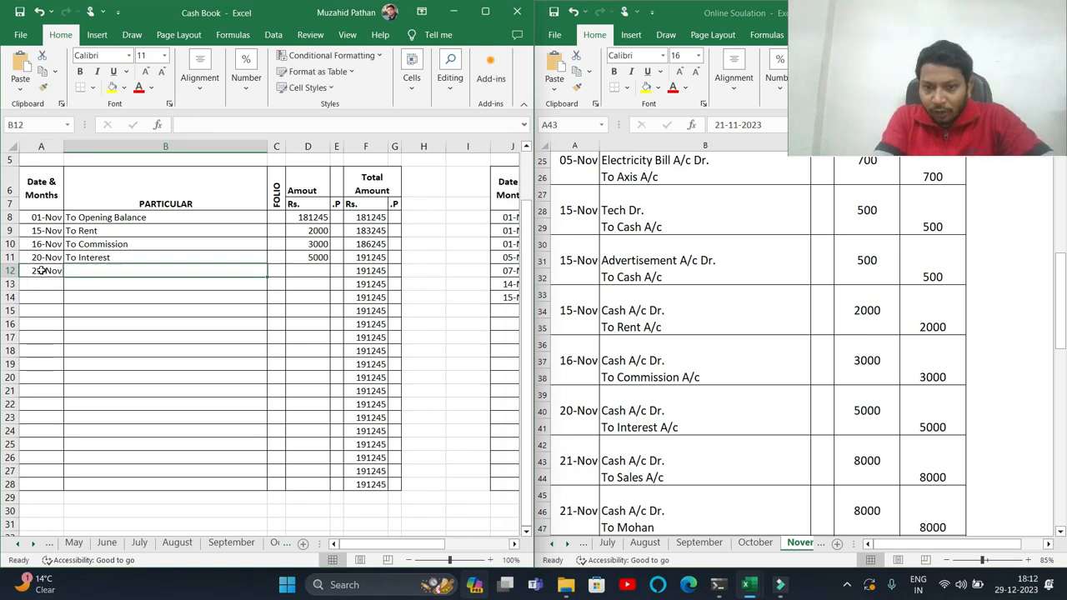
type("To Sales")
key("Tab")
key("Tab")
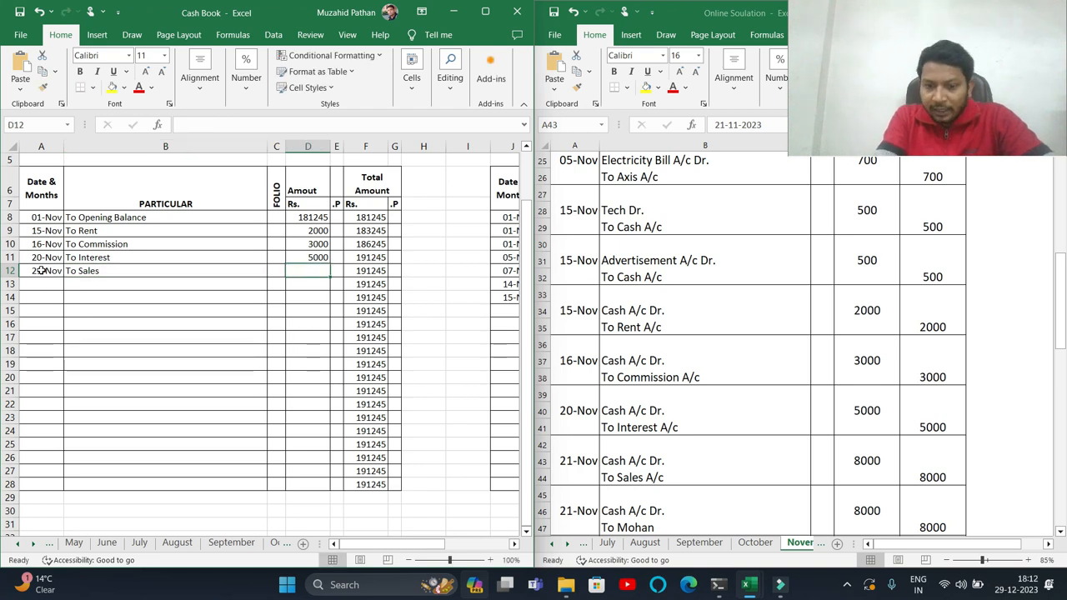
type("8000")
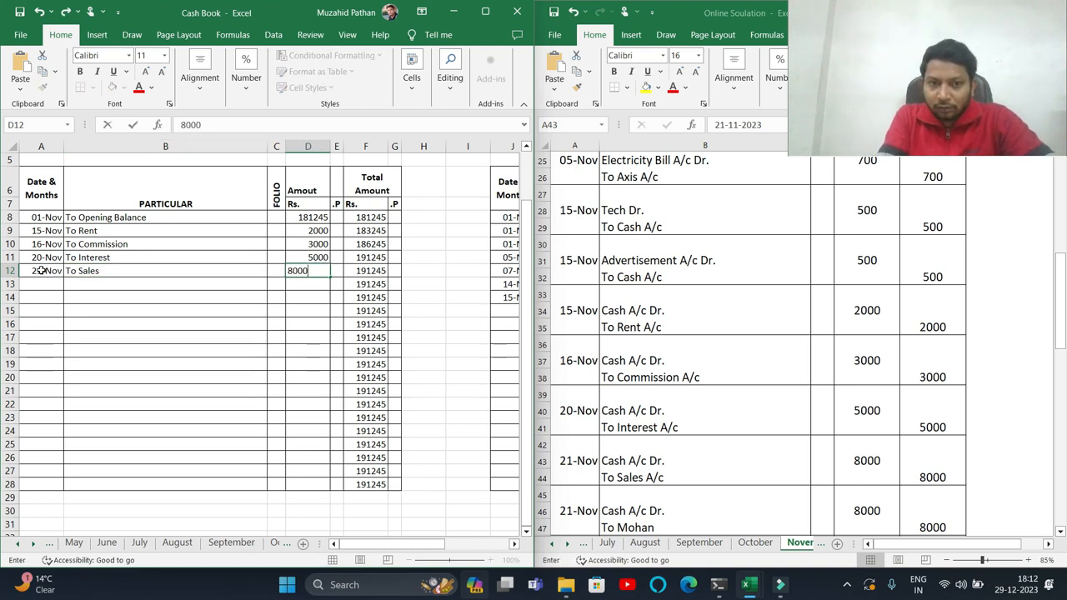
key("Return")
- Record a 21-Nov receipt of 8000 with the debtor's name as particular in the next receipt row
left_click(692, 510)
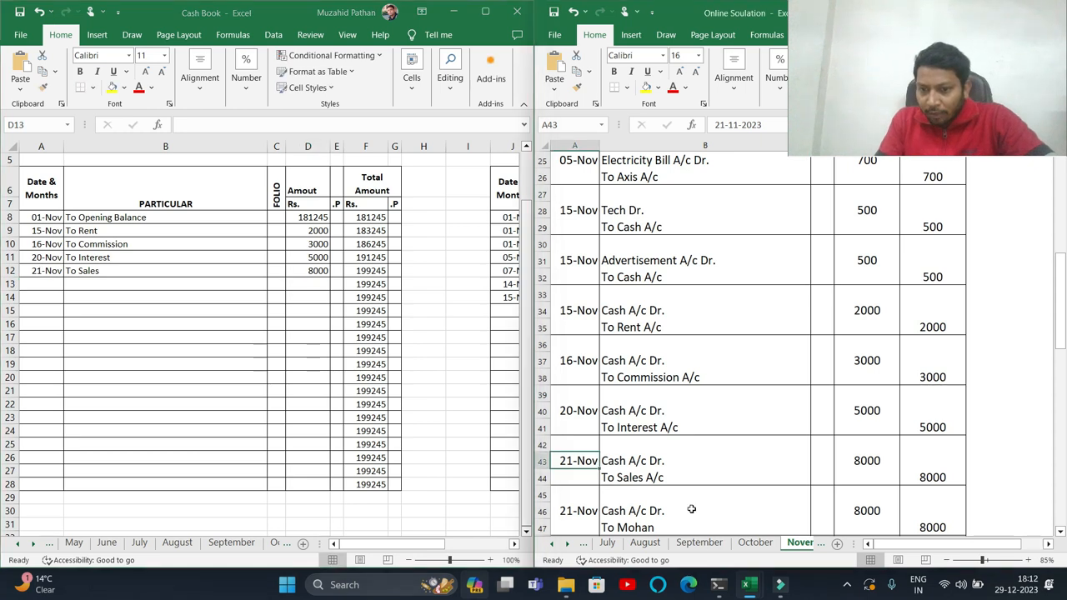
scroll(691, 509, "down", 1)
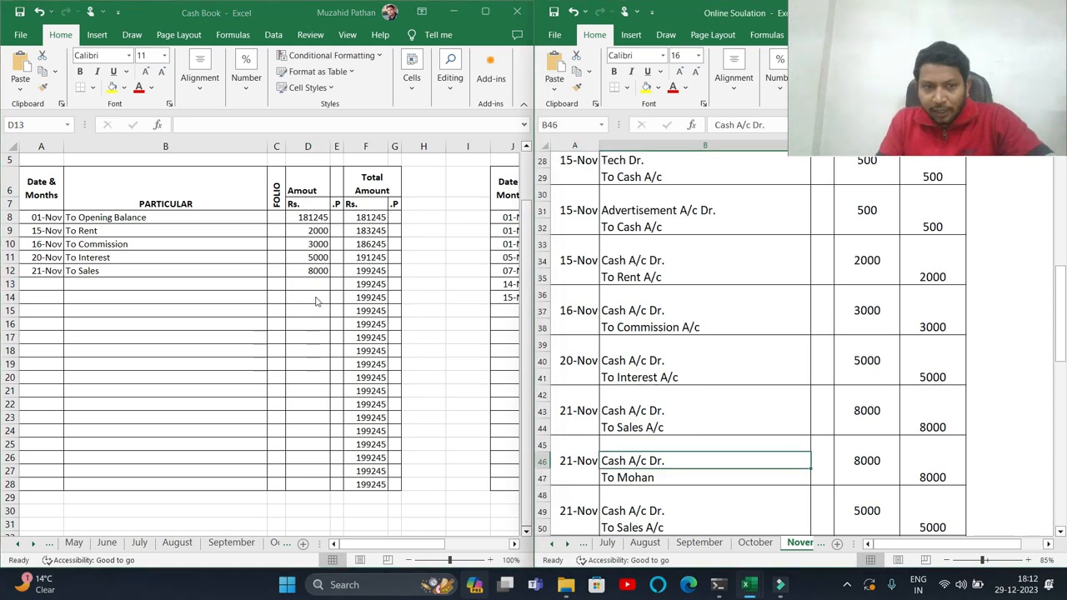
left_click(55, 284)
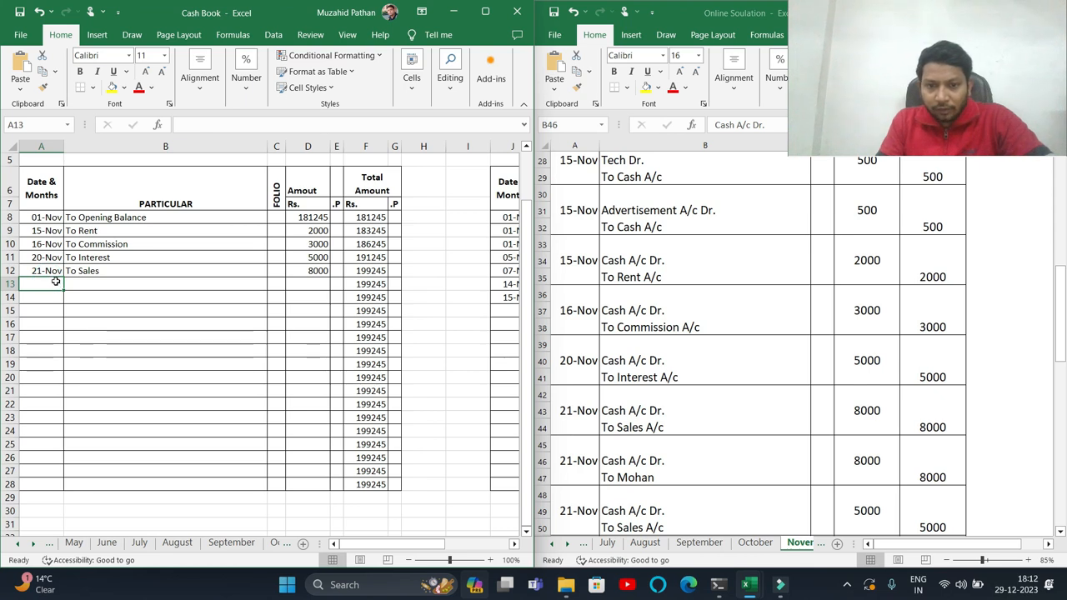
type("21")
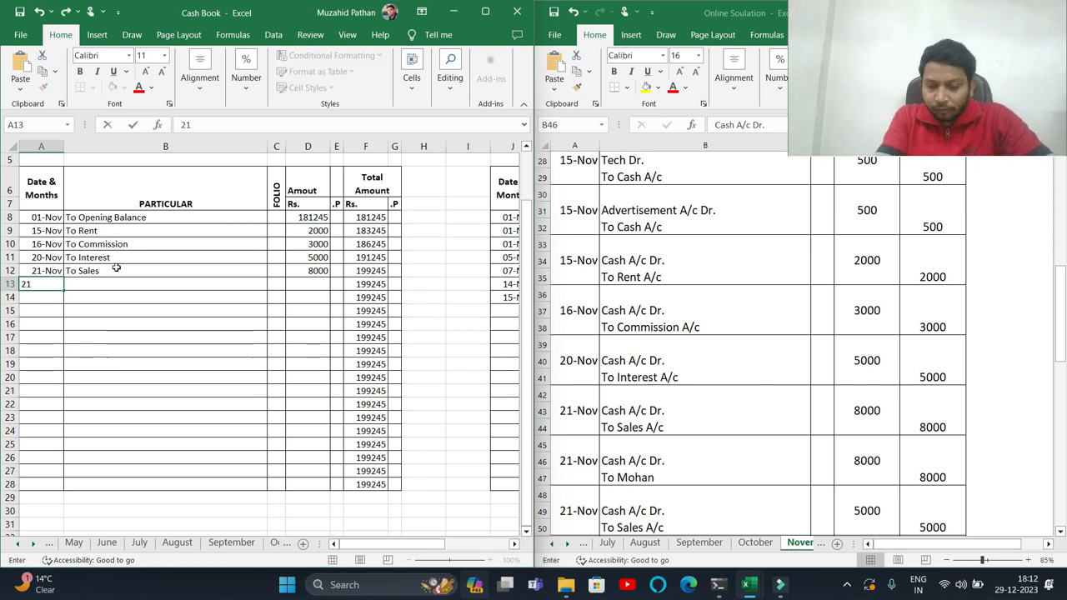
type("/11")
key("Tab")
type("T")
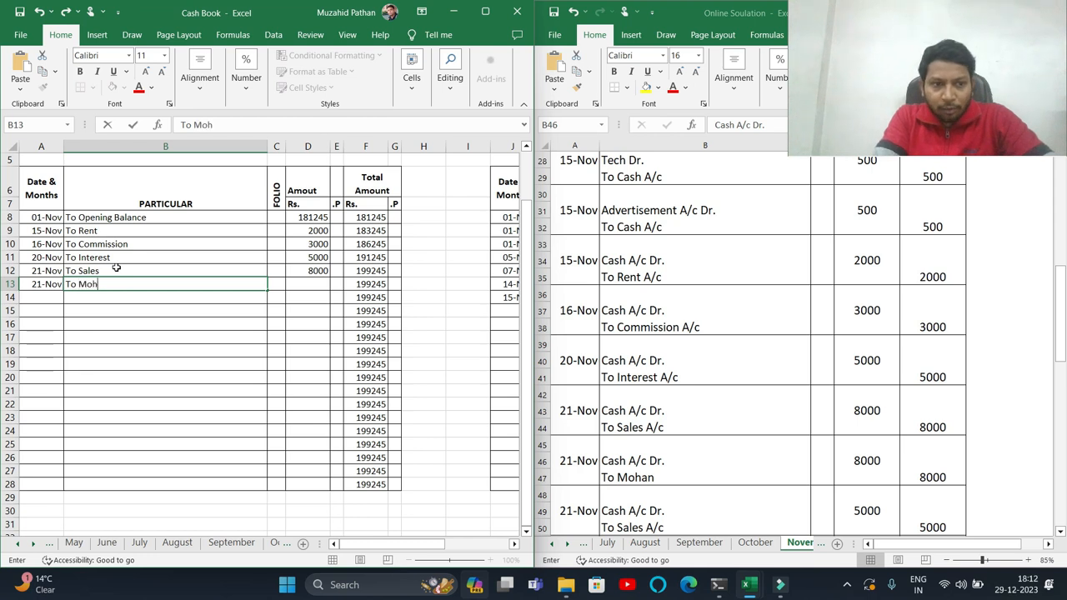
type("o Mohan")
key("Tab")
key("Tab")
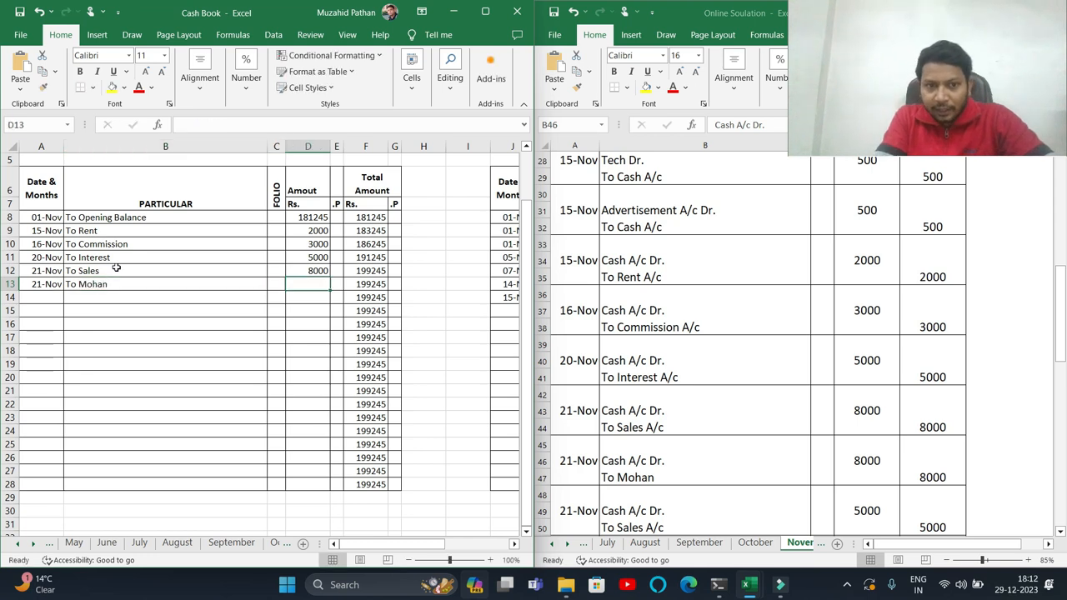
type("8000")
key("Return")
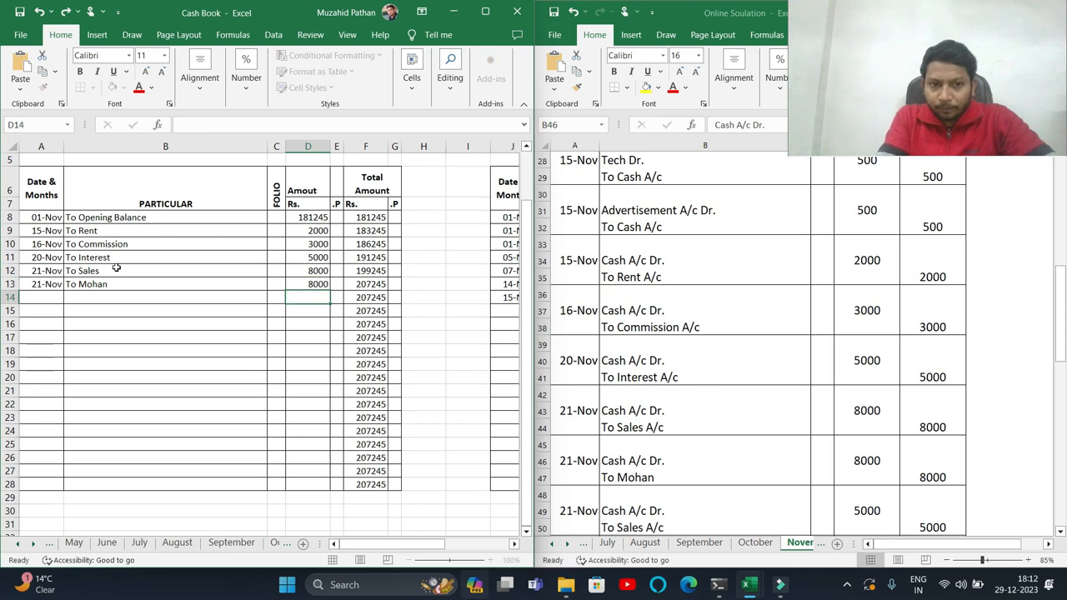
- Record a 21-Nov receipt To Sales of 5000 in the next receipt row
left_click(669, 477)
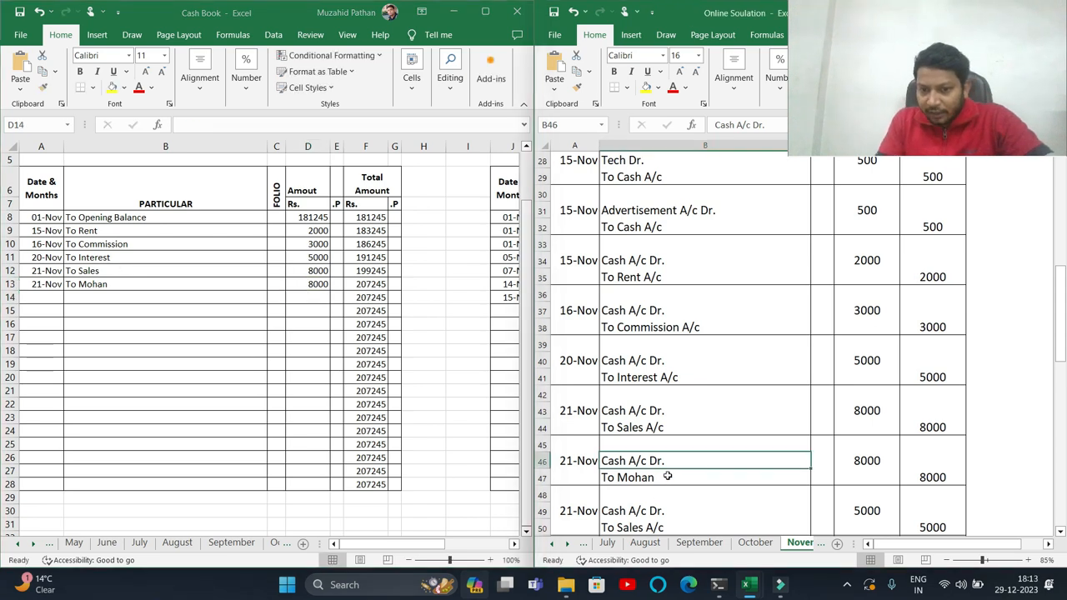
scroll(668, 476, "down", 1)
left_click(637, 474)
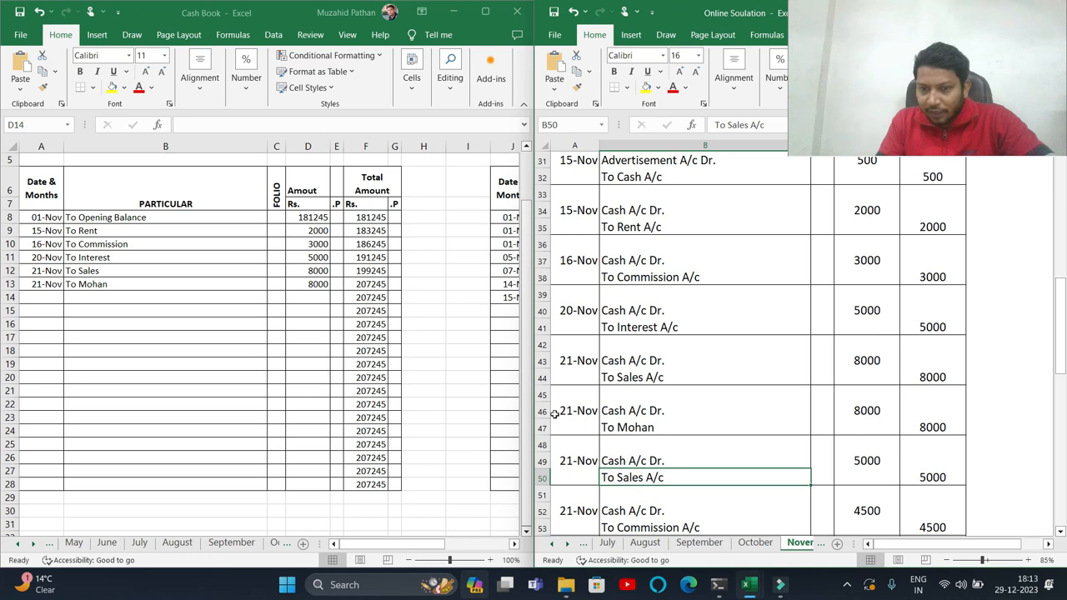
left_click(55, 298)
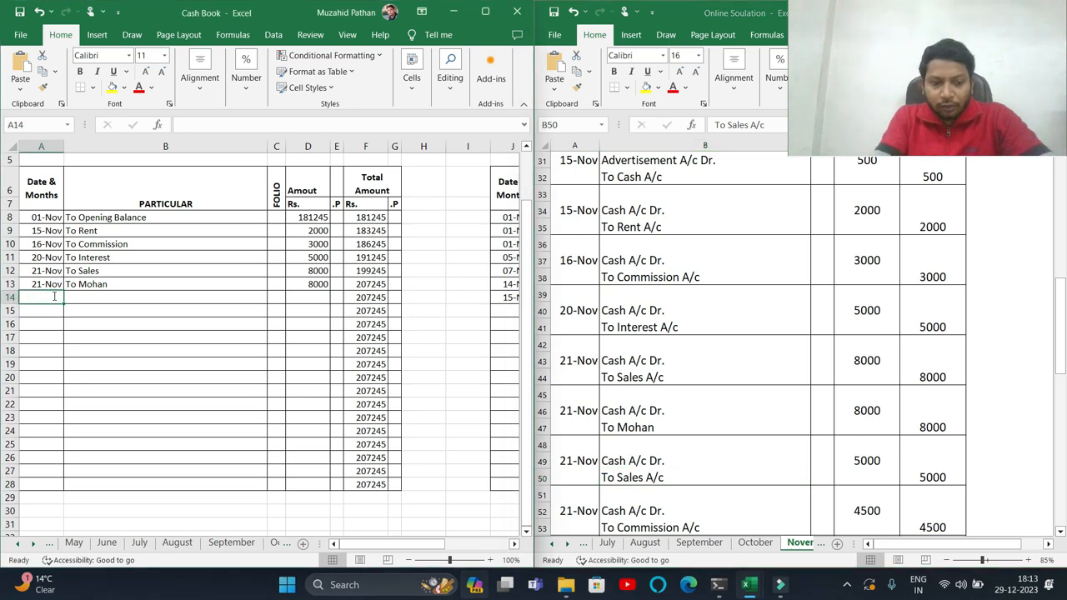
type("21/11")
key("Tab")
type("To Sales")
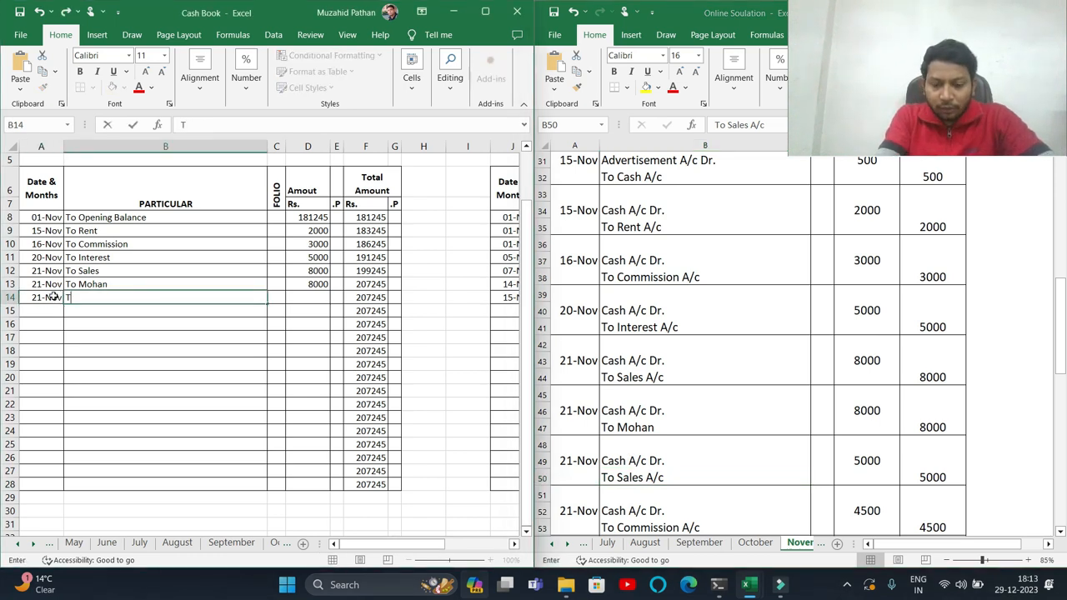
key("Tab")
key("Tab")
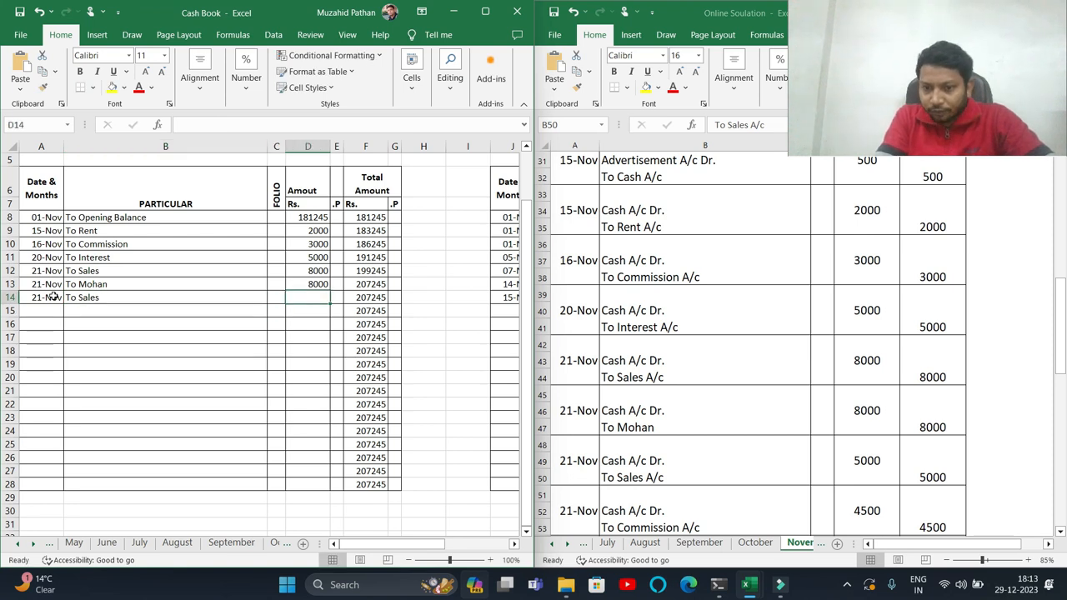
type("5000")
key("Return")
- Record a 21-Nov receipt To Commission of 4500 in the next receipt row
left_click(666, 515)
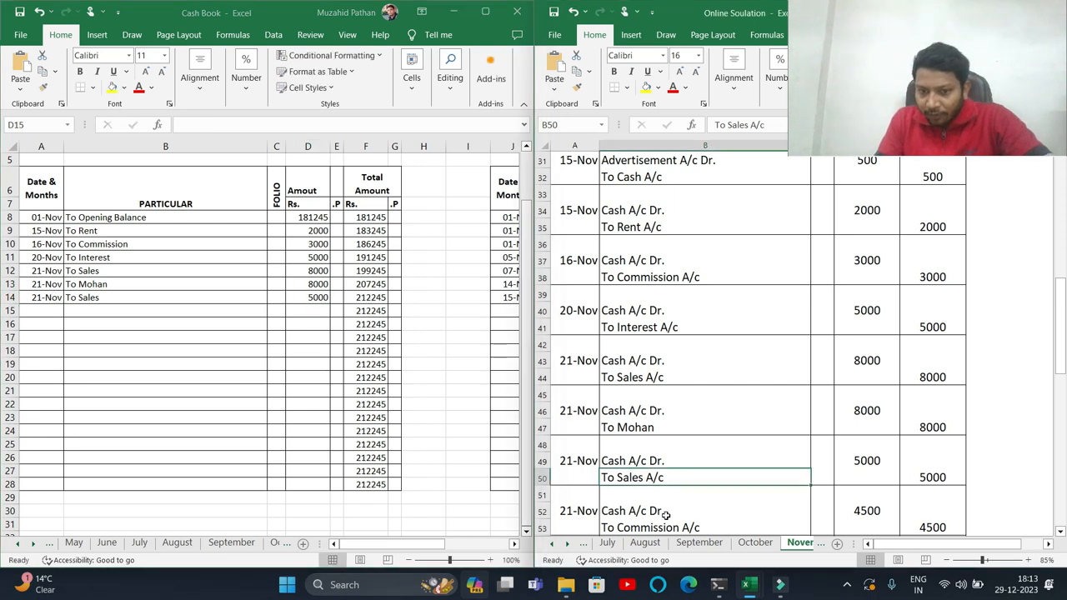
scroll(666, 516, "down", 1)
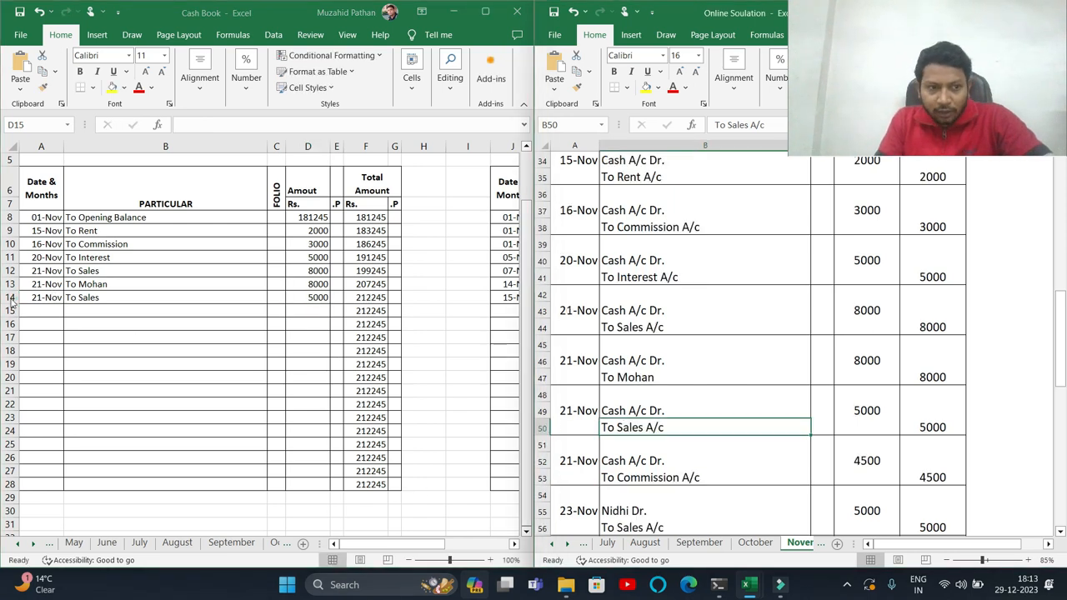
left_click(35, 311)
type("21/11")
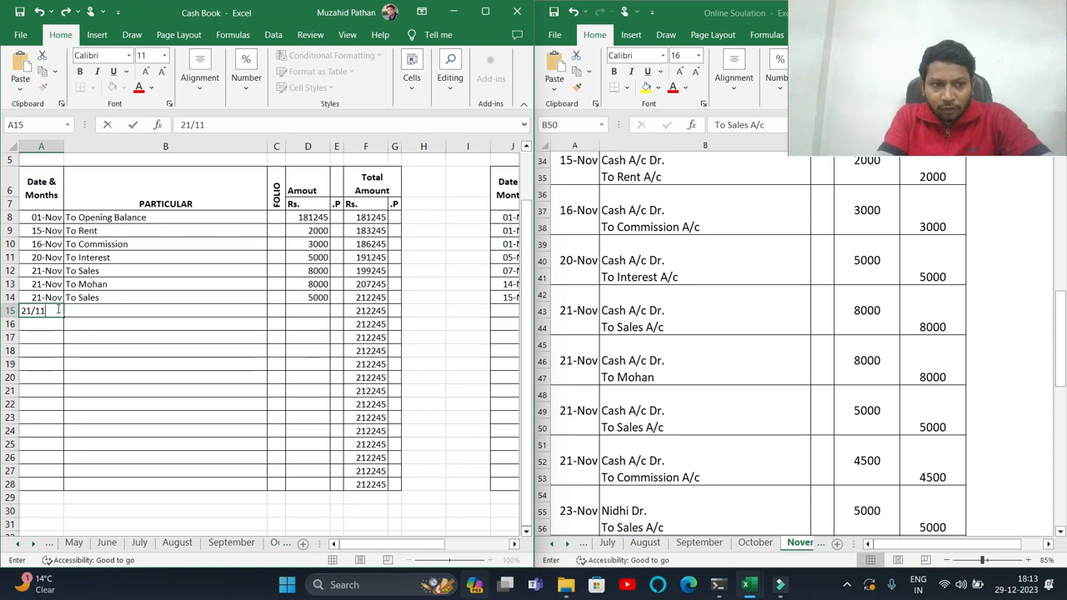
key("Tab")
type("To Co")
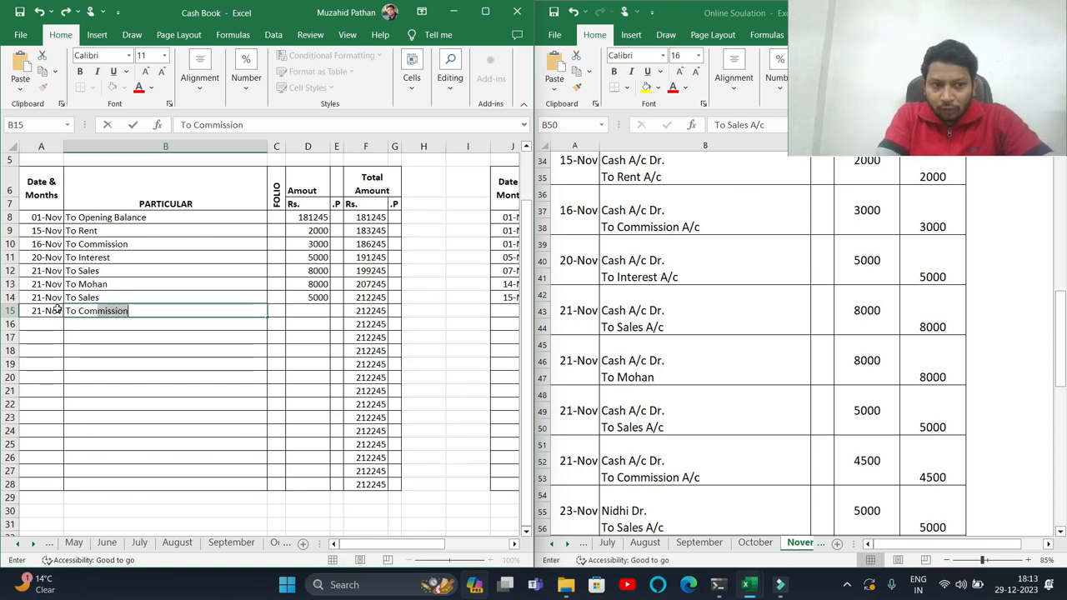
key("Tab")
key("Tab")
type("4500")
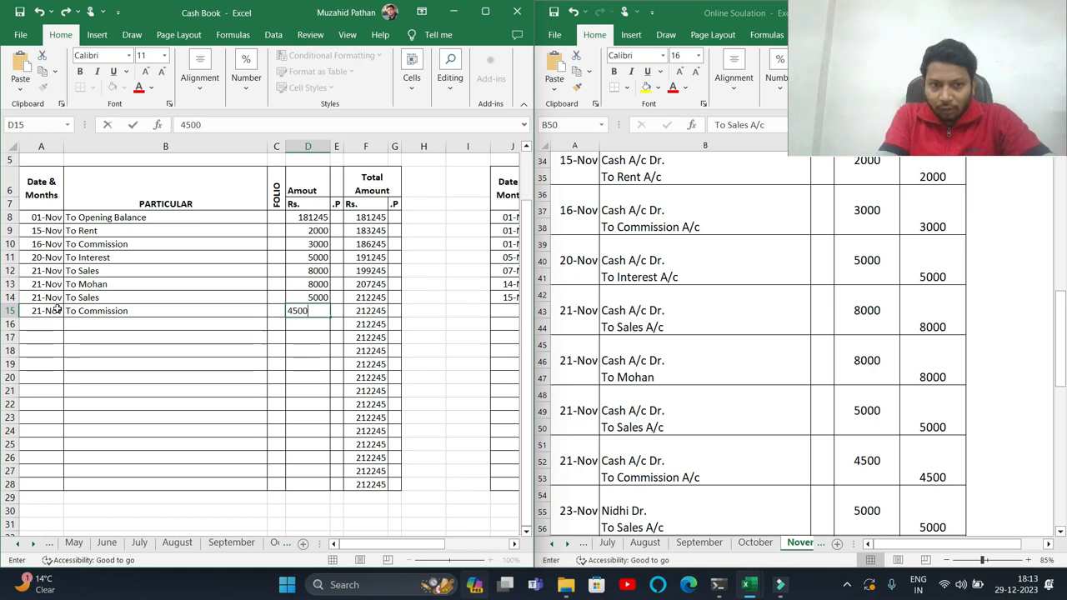
key("Return")
- Record a 23-Nov receipt of 4000 with the debtor's name as particular in the next receipt row
left_click(767, 471)
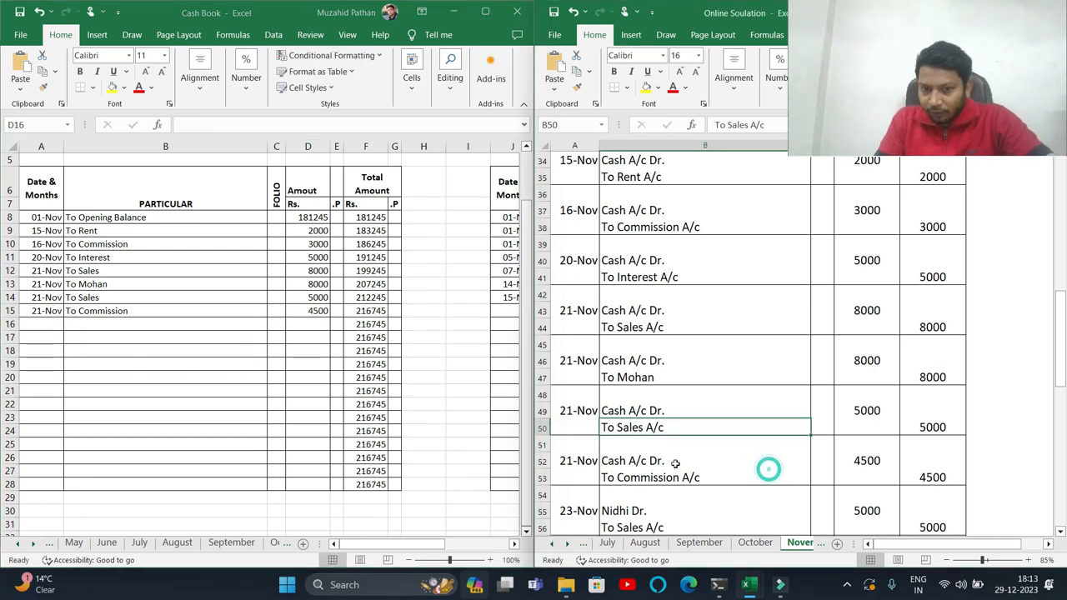
scroll(658, 478, "down", 1)
left_click_drag(629, 468, 631, 473)
scroll(629, 473, "down", 1)
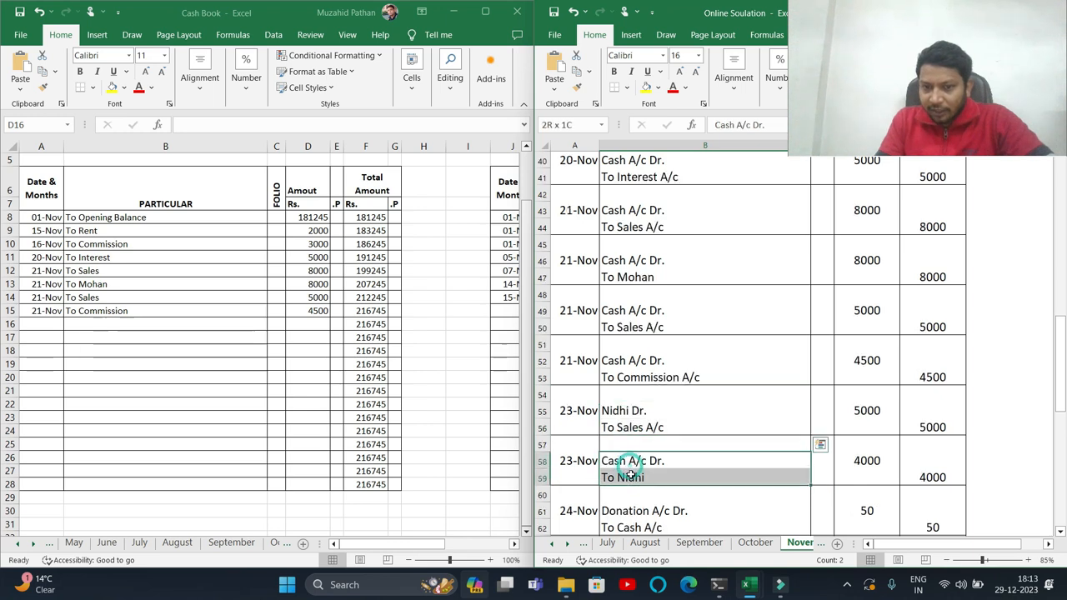
left_click(34, 321)
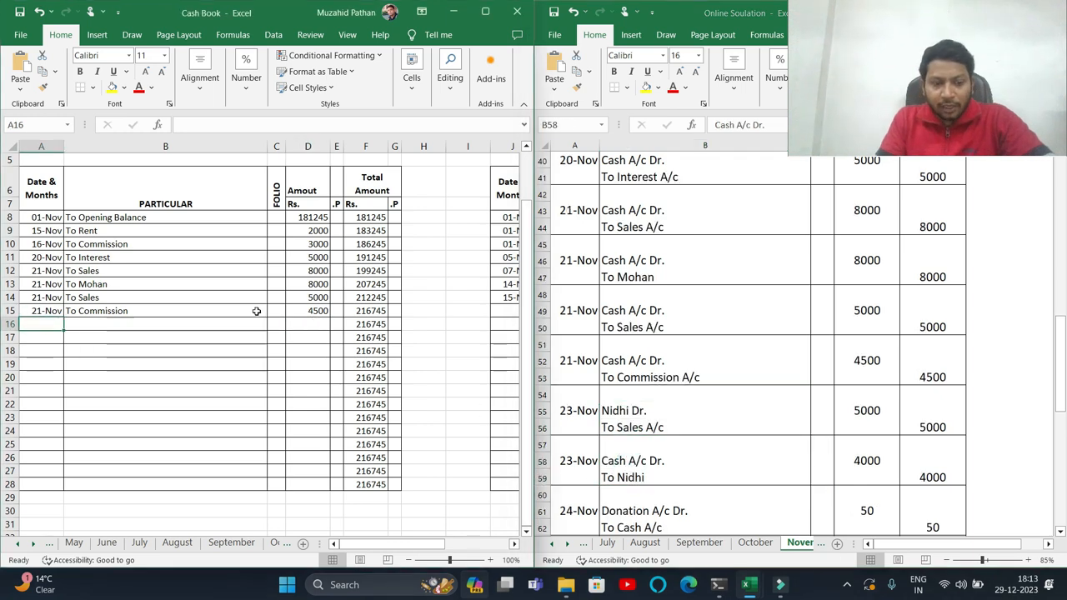
type("23-11")
key("Tab")
type("To Ni")
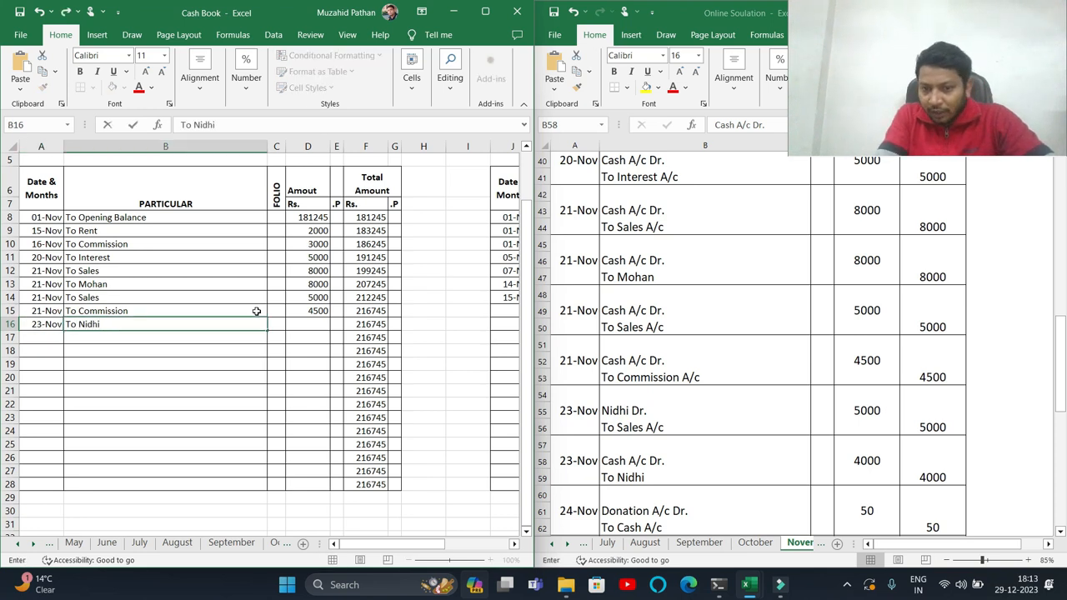
key("Tab")
key("Tab")
type("4")
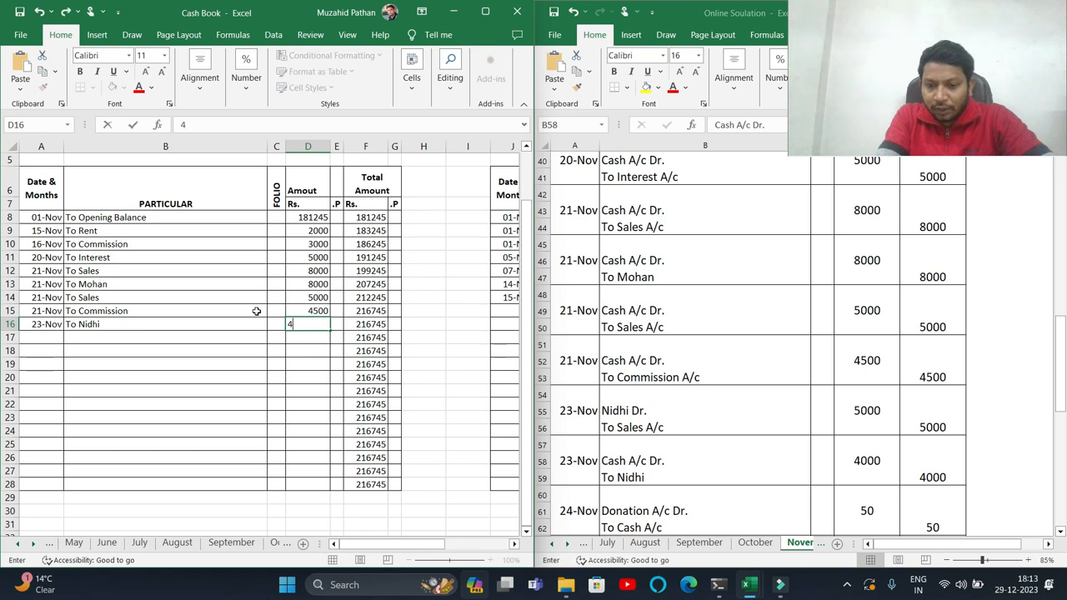
key("Return")
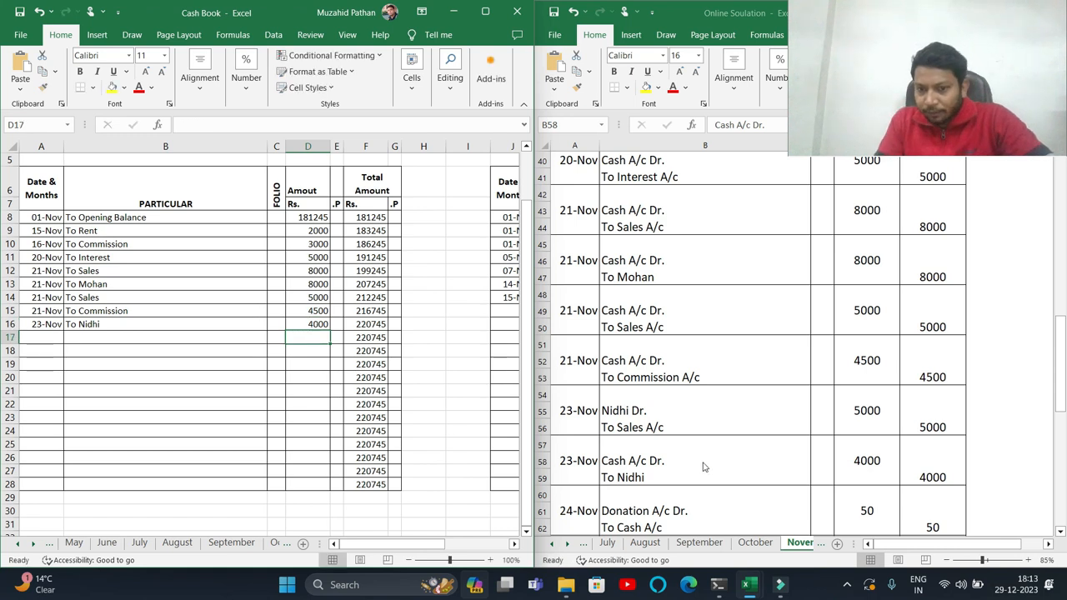
- Record a 24-Nov payment By Donation of 50 in the first empty payment row
left_click_drag(660, 461, 656, 472)
scroll(654, 471, "down", 1)
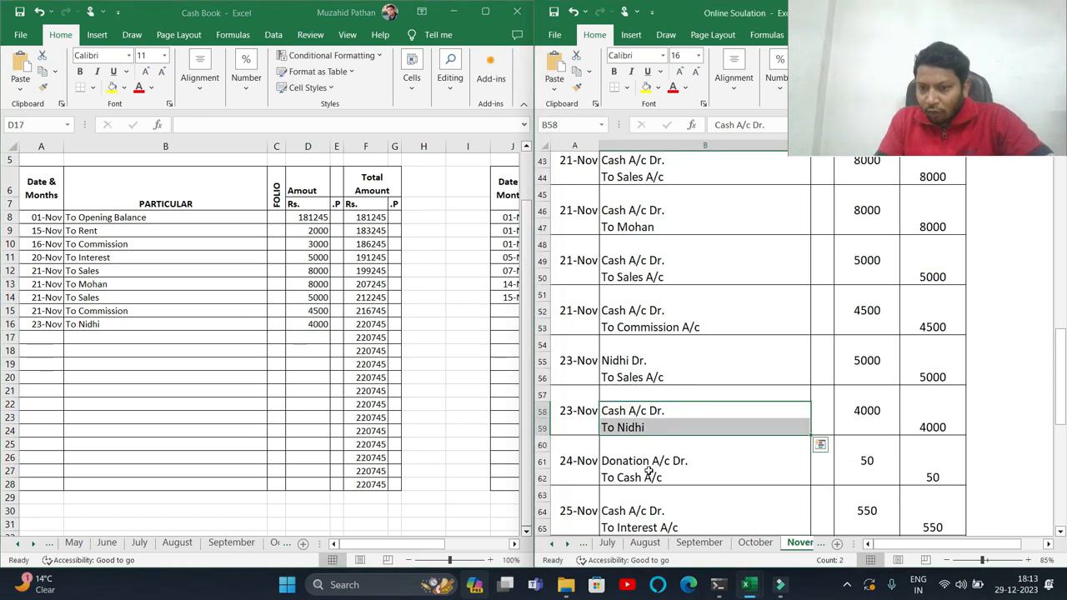
left_click(649, 472)
left_click_drag(358, 545, 379, 545)
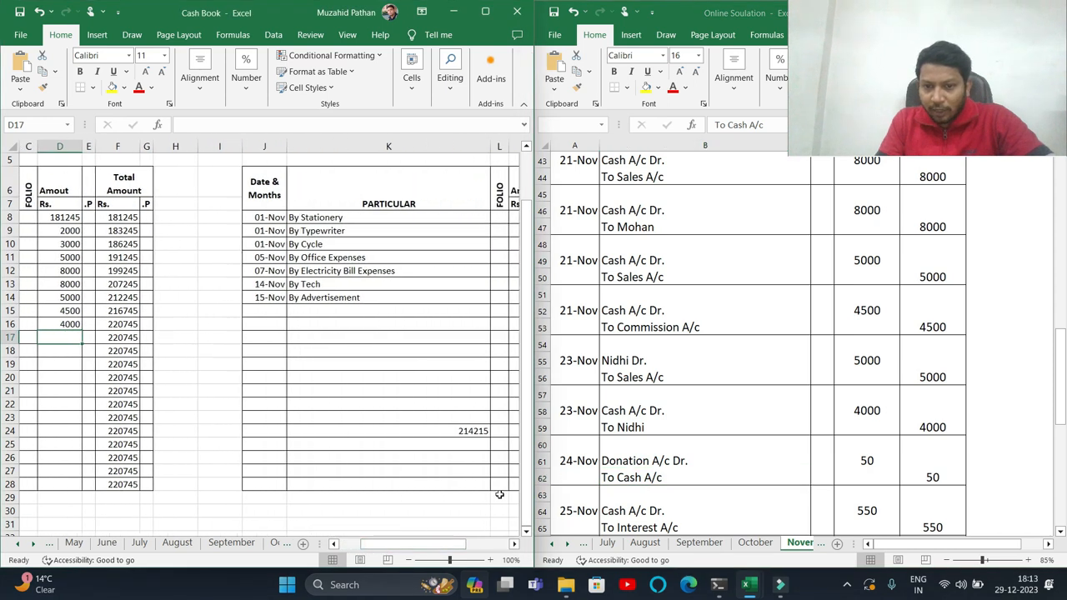
left_click(567, 490)
left_click(272, 315)
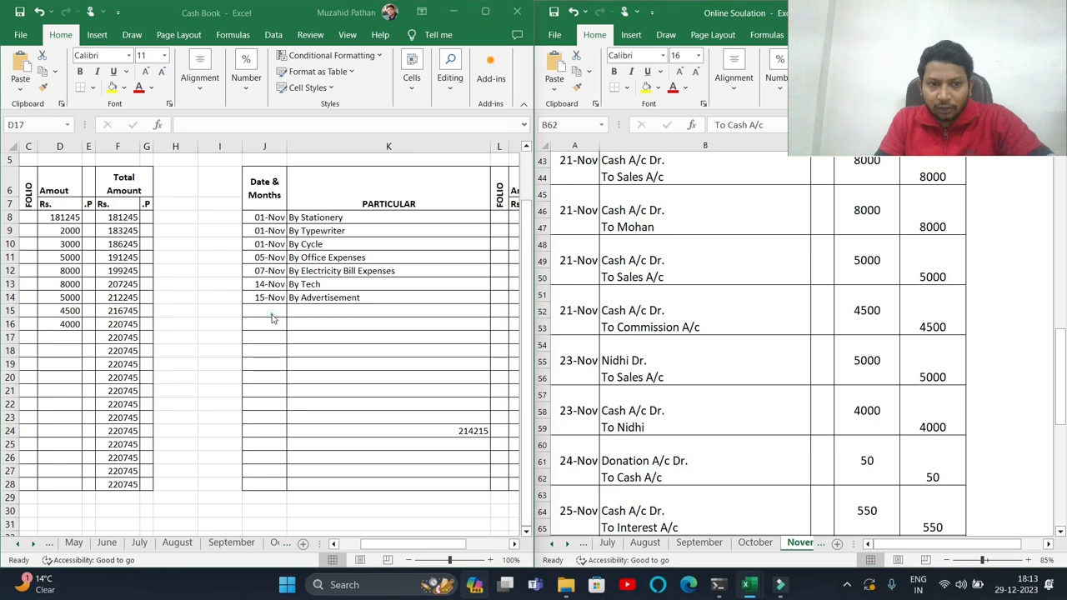
type("24/")
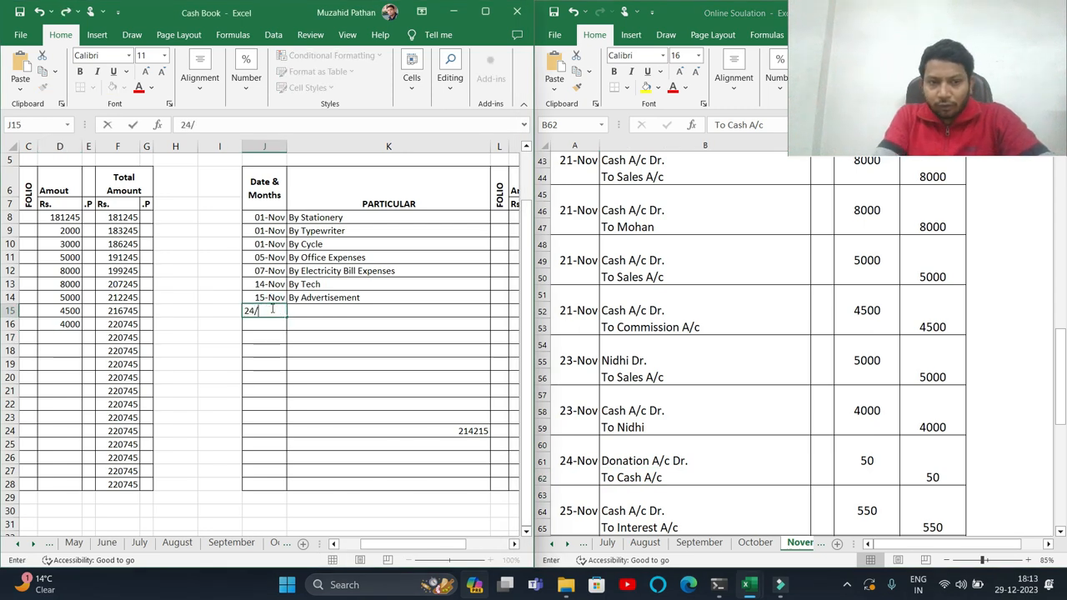
type("11")
key("Tab")
type("By Donation")
key("Tab")
key("Tab")
type("5")
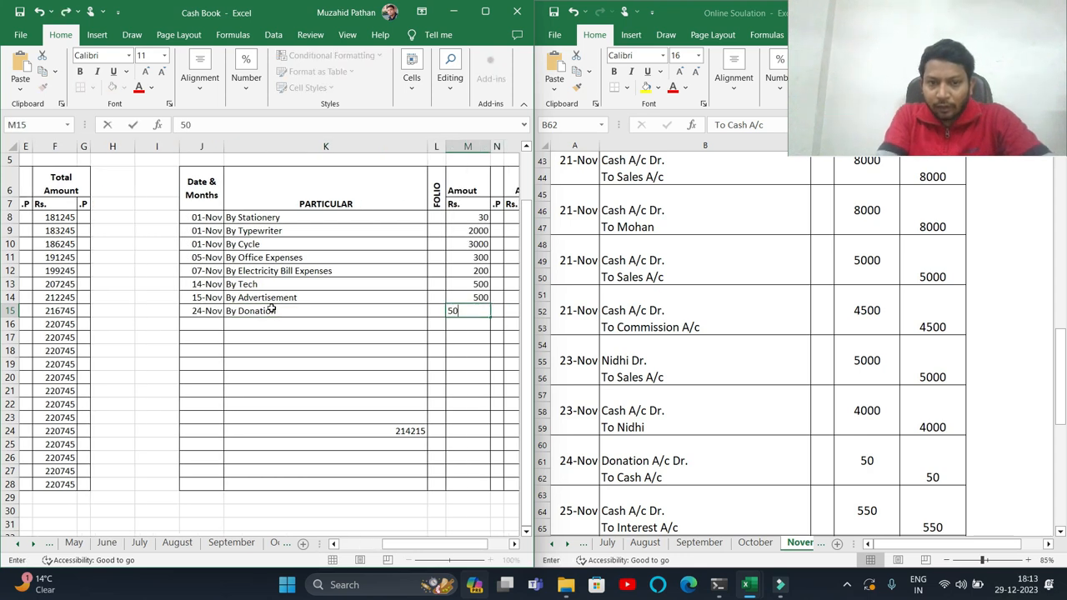
key("Return")
- Record a 25-Nov receipt To Interest of 550 in the next receipt row
left_click_drag(448, 546, 390, 547)
left_click(52, 333)
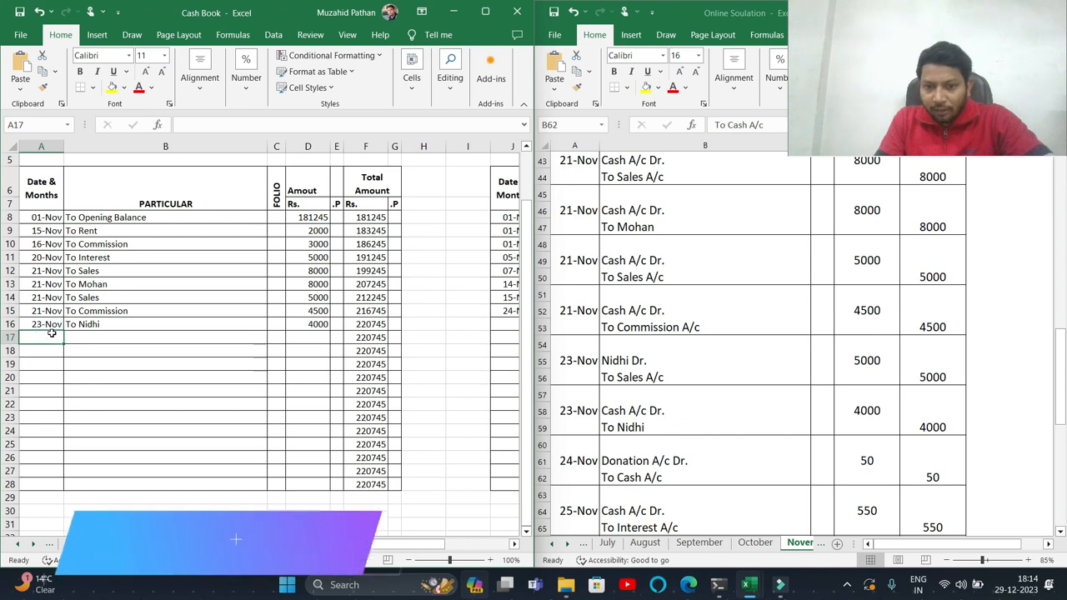
scroll(584, 524, "down", 1)
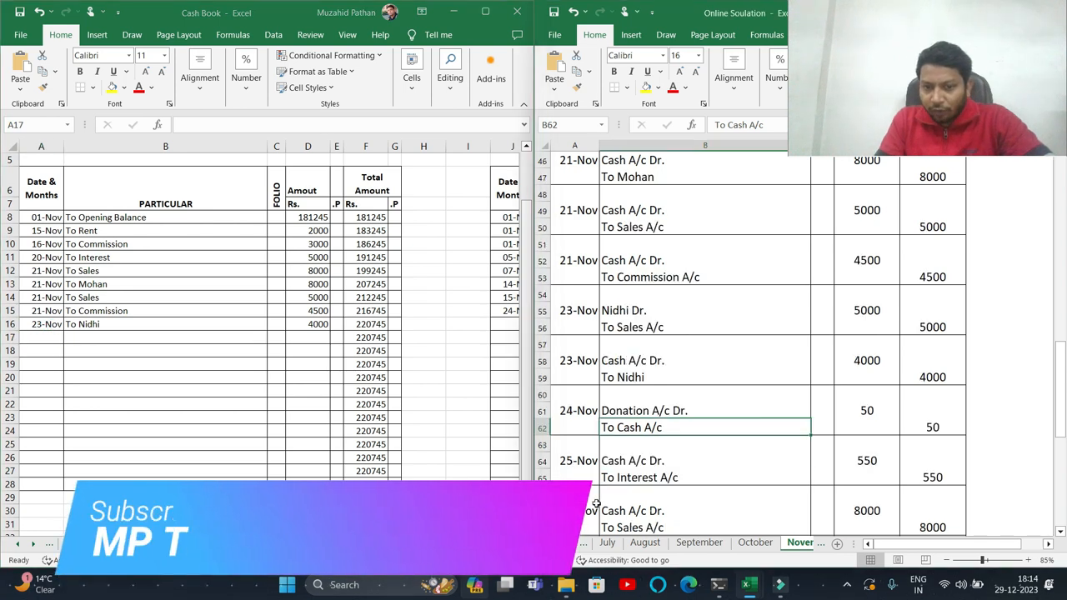
left_click(597, 462)
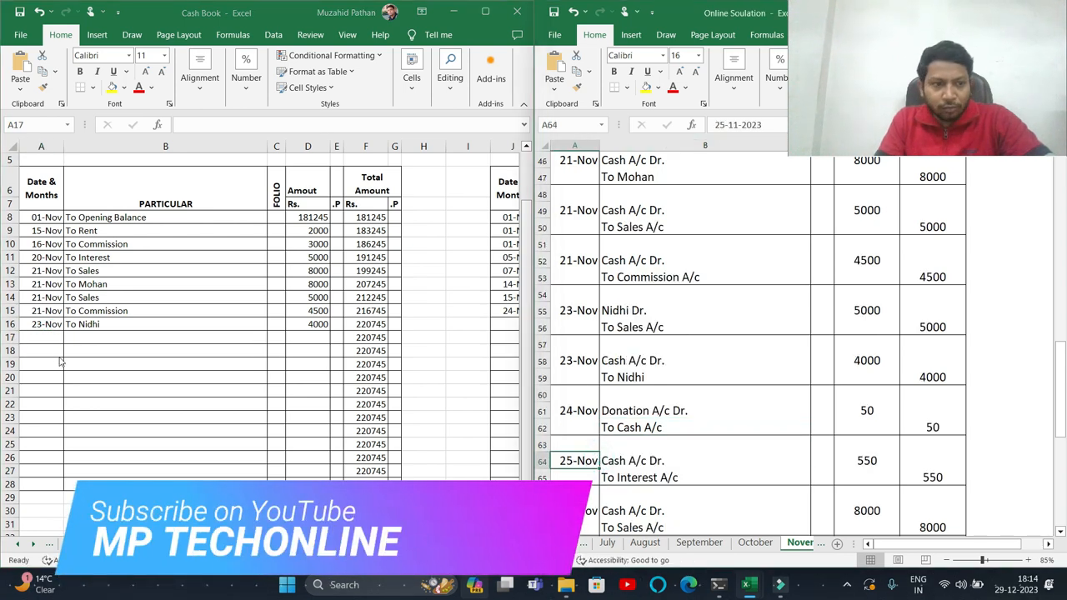
left_click(47, 335)
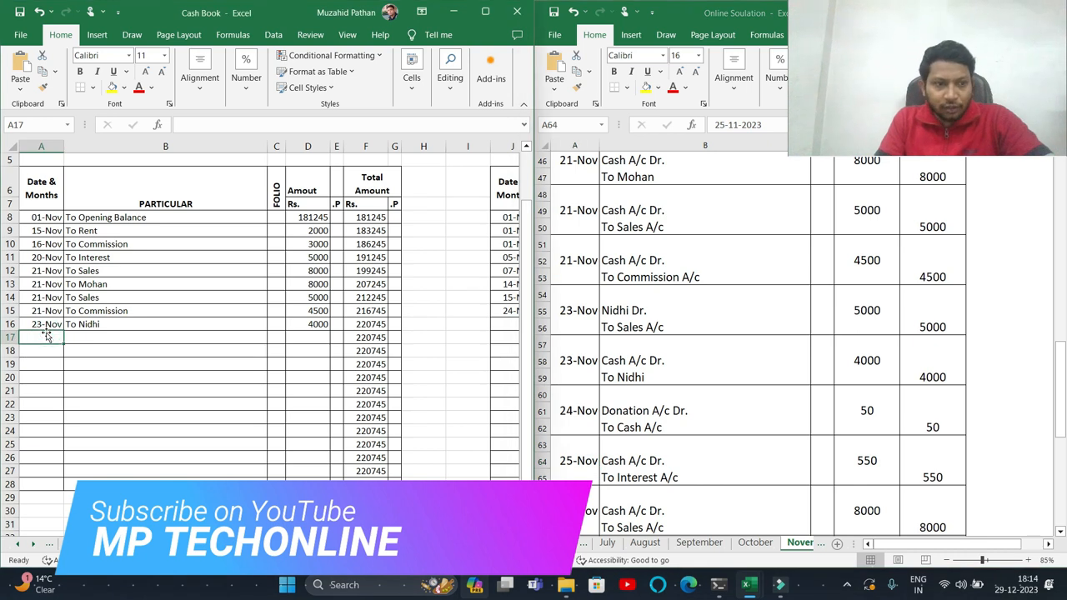
type("25/1")
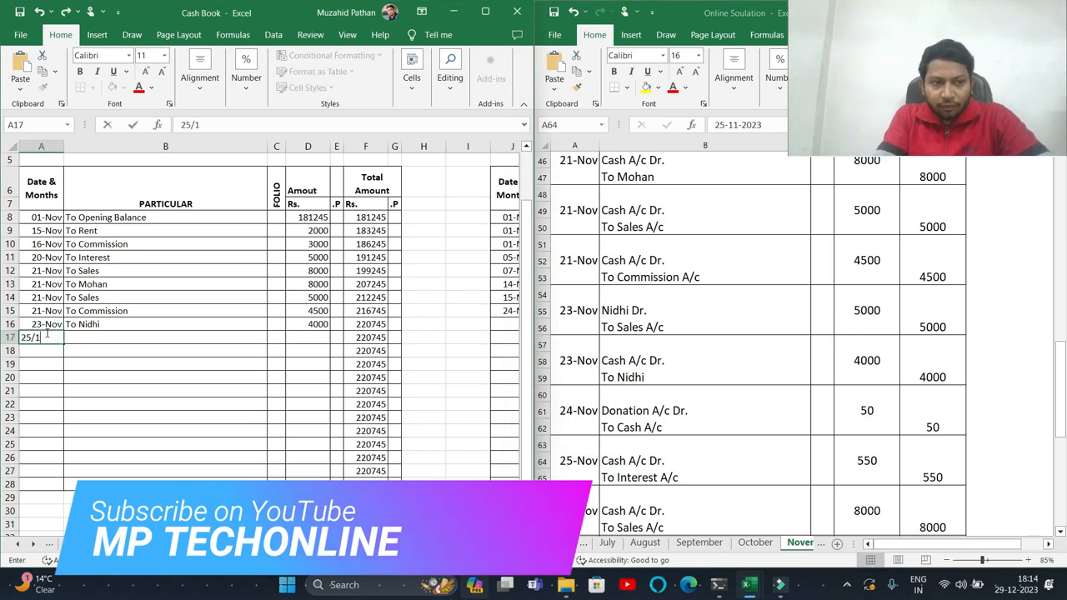
type("1")
key("Tab")
type("To In")
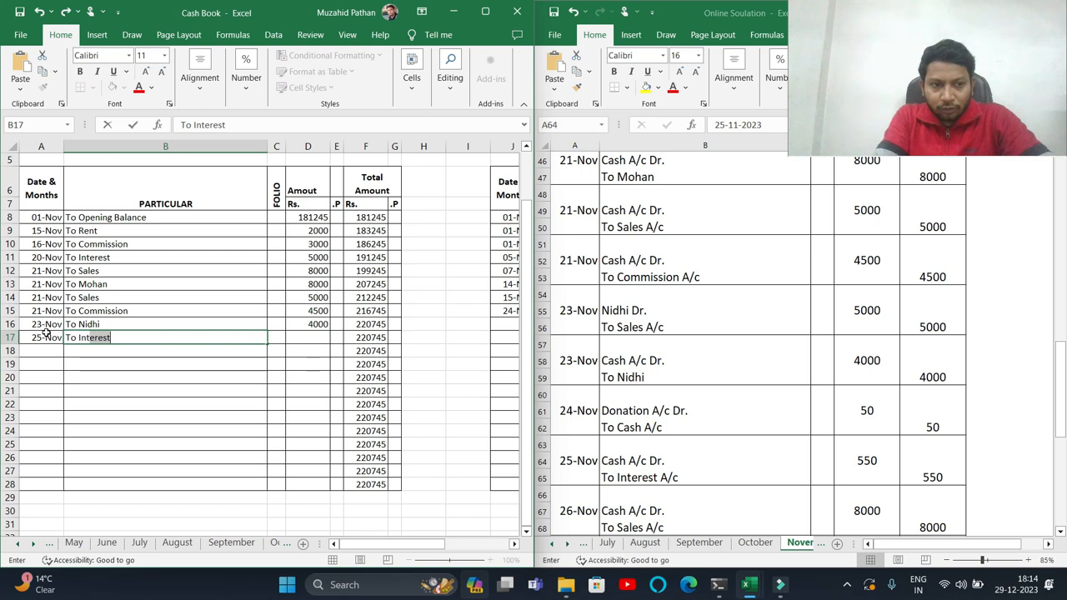
key("Tab")
key("Tab")
type("550")
key("Return")
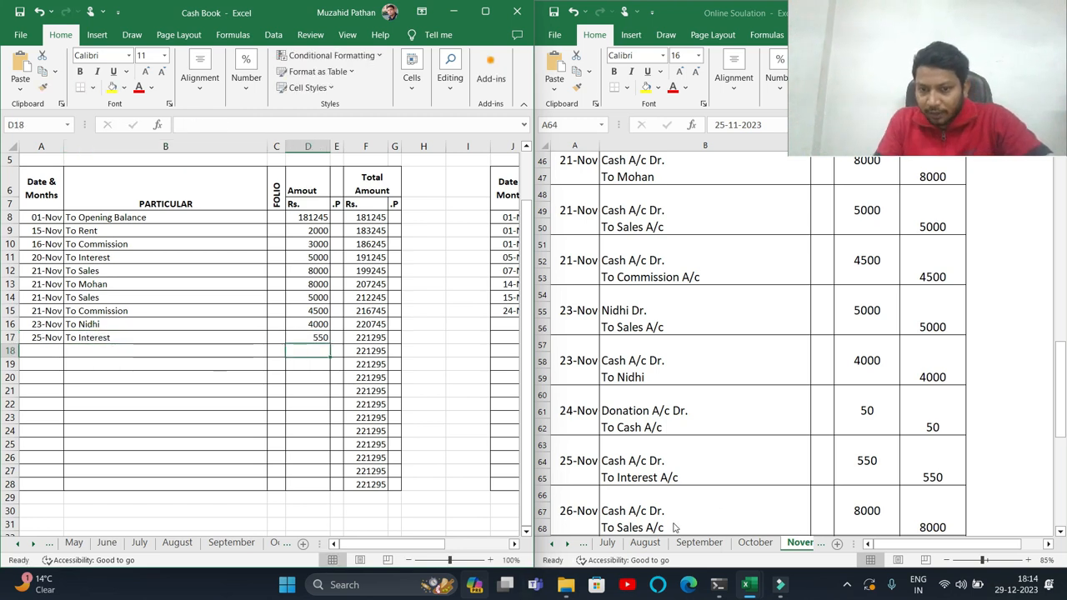
- Record a 26-Nov receipt To Sales of 8000 in the next receipt row
scroll(677, 517, "down", 1)
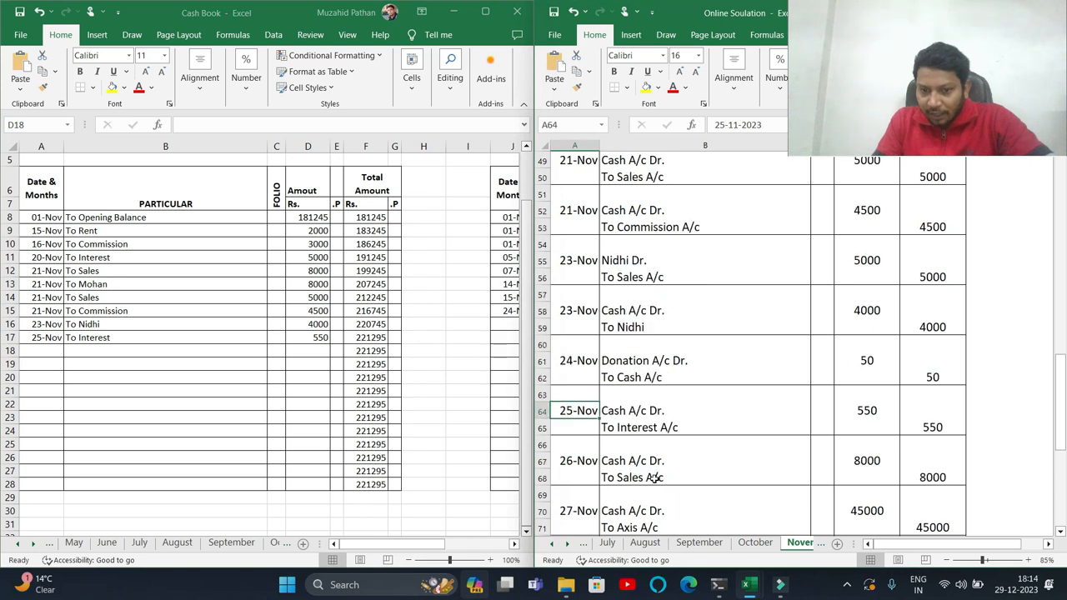
left_click(656, 478)
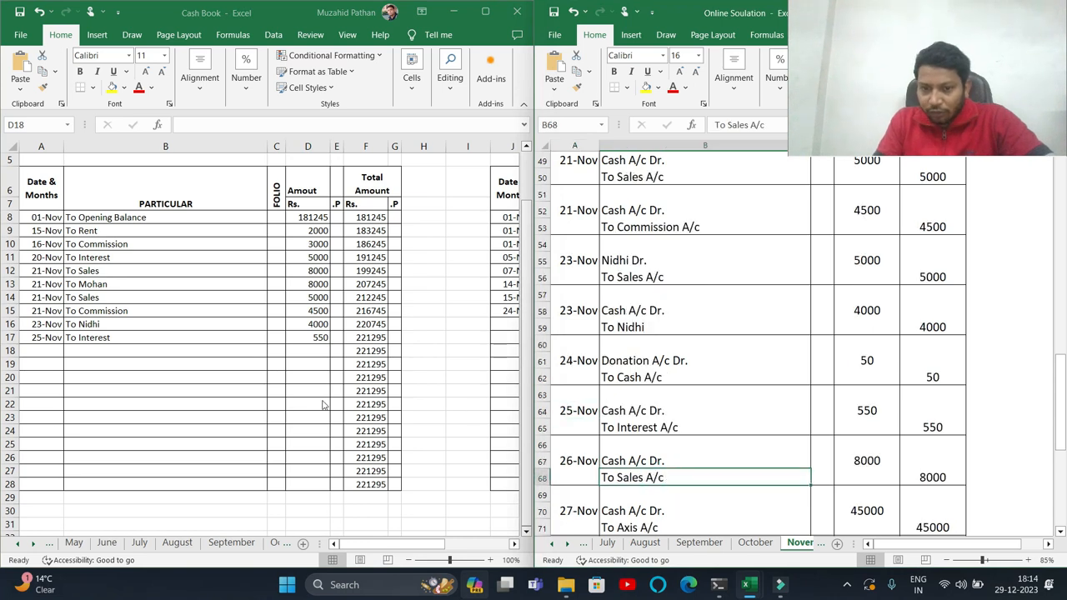
left_click(51, 348)
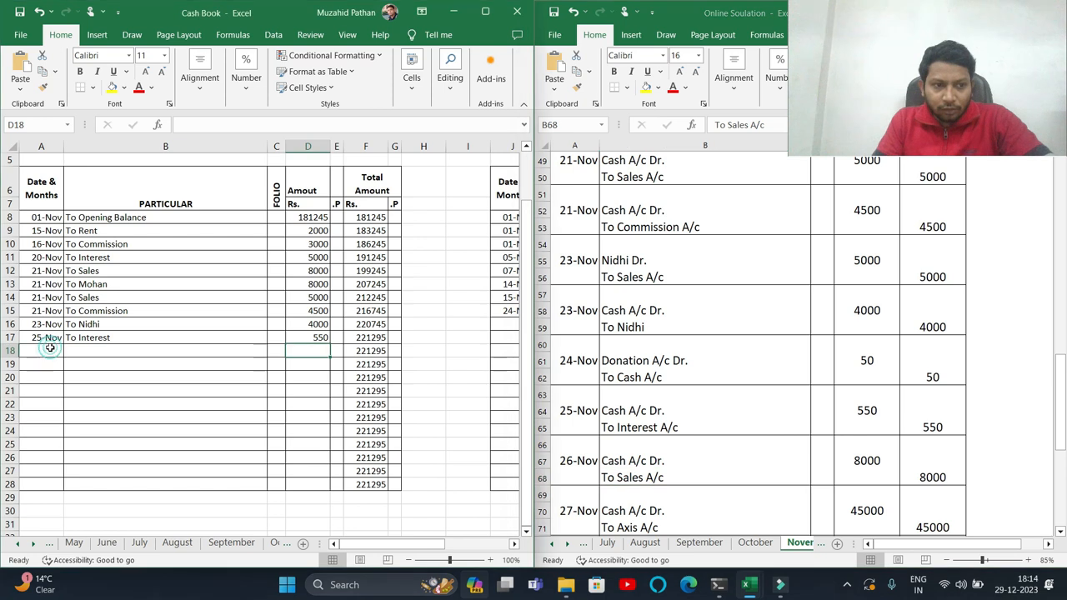
type("26-nov")
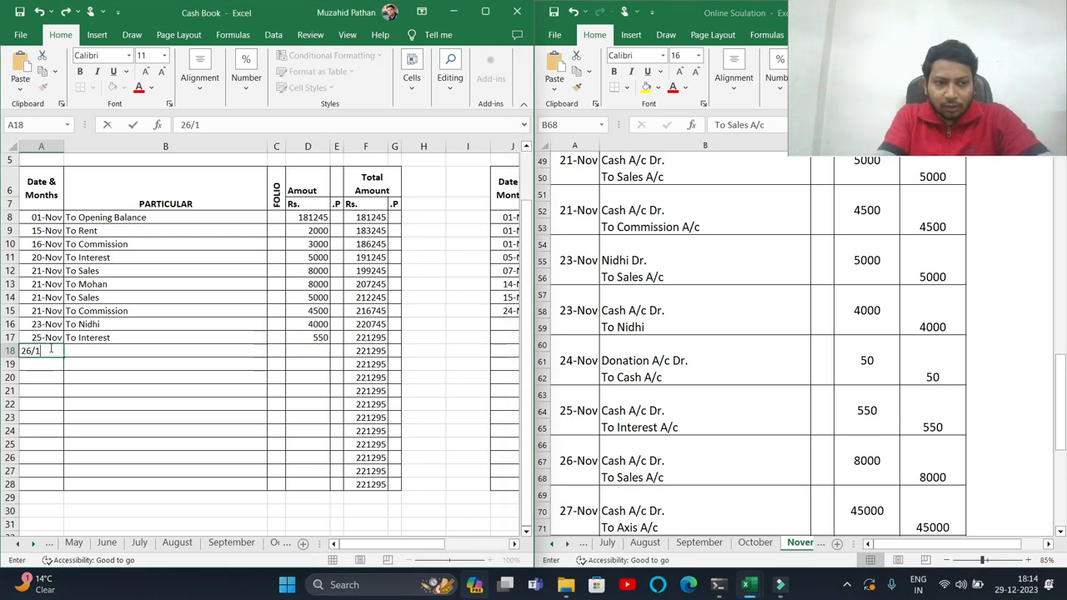
key("Tab")
type("To")
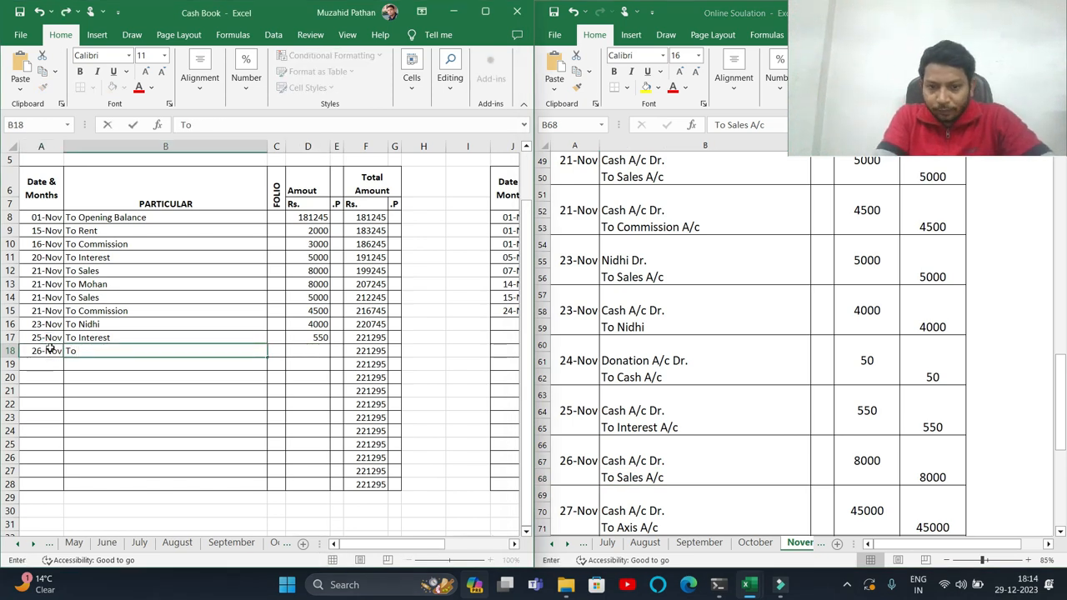
type(" Saes")
key("BackSpace")
key("BackSpace")
type("les")
key("Tab")
key("Tab")
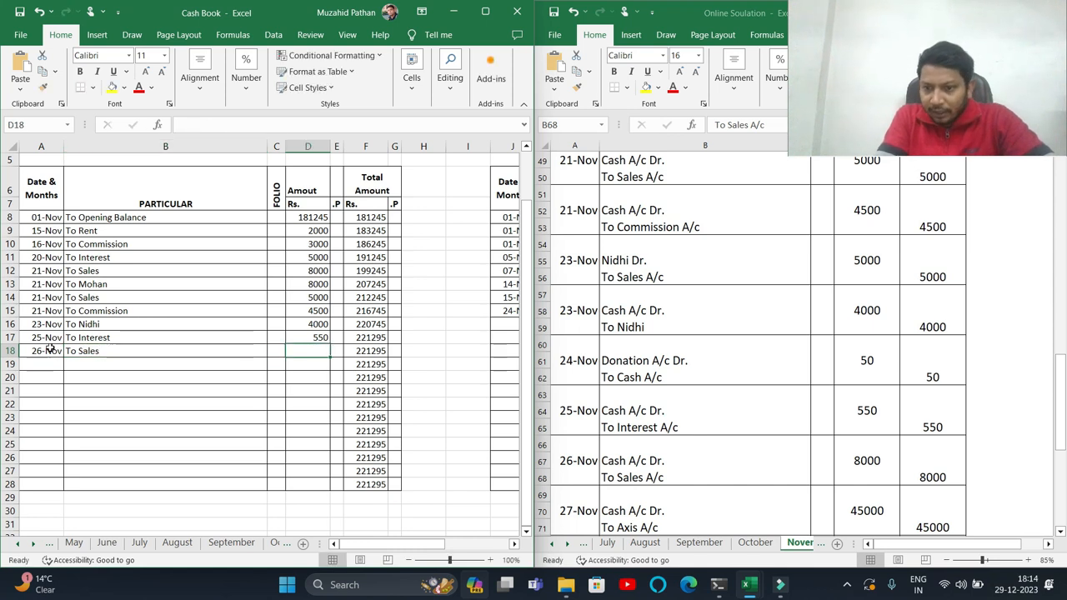
type("8000")
key("Return")
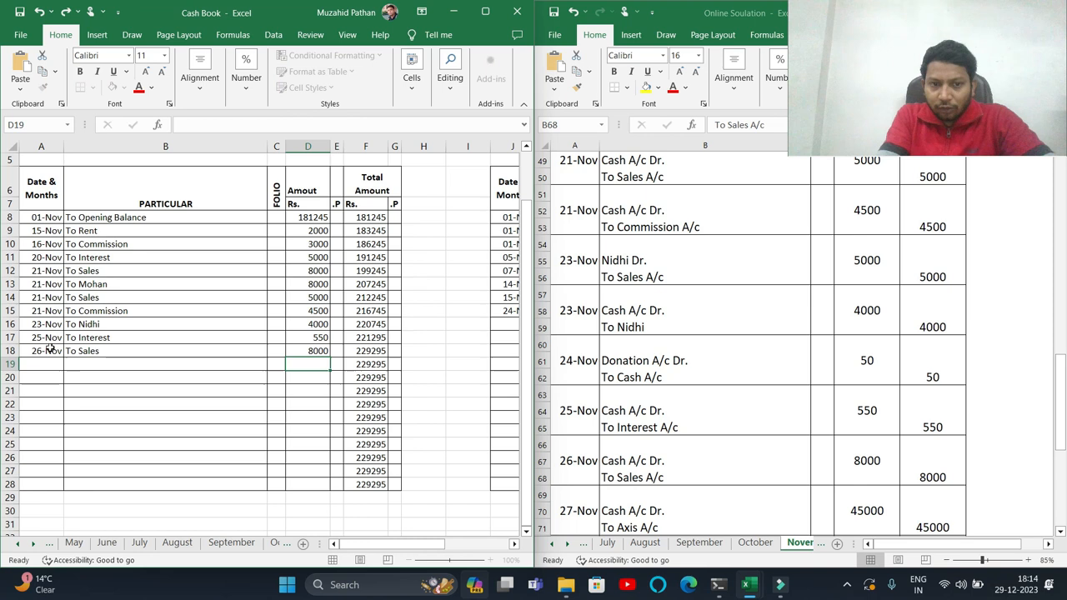
- Record a 27-Nov receipt To Axis of 45000 in the next receipt row
left_click(665, 488)
scroll(665, 488, "down", 1)
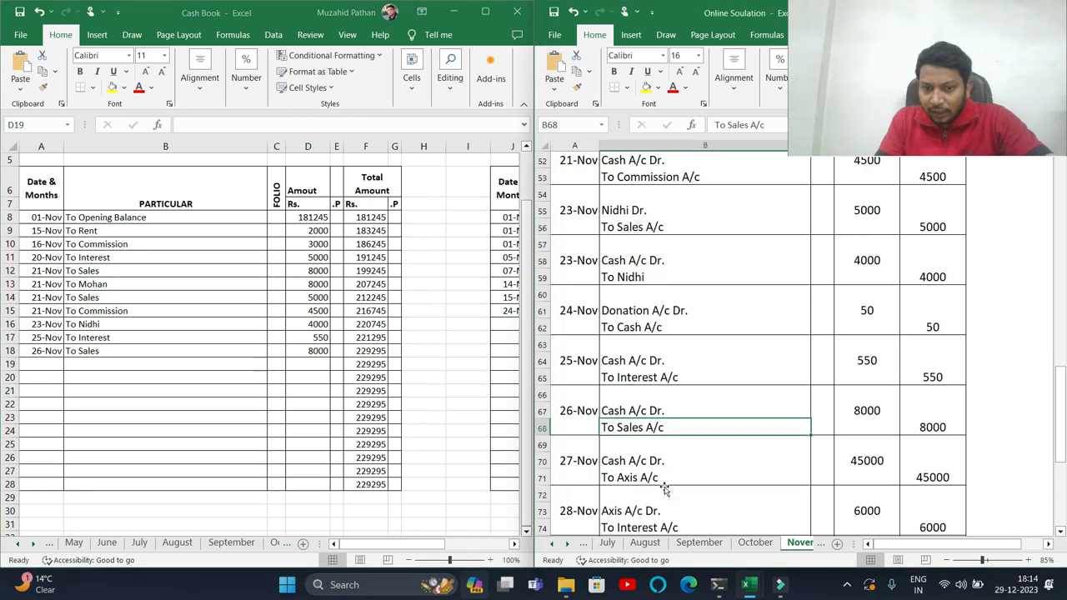
left_click_drag(652, 464, 655, 475)
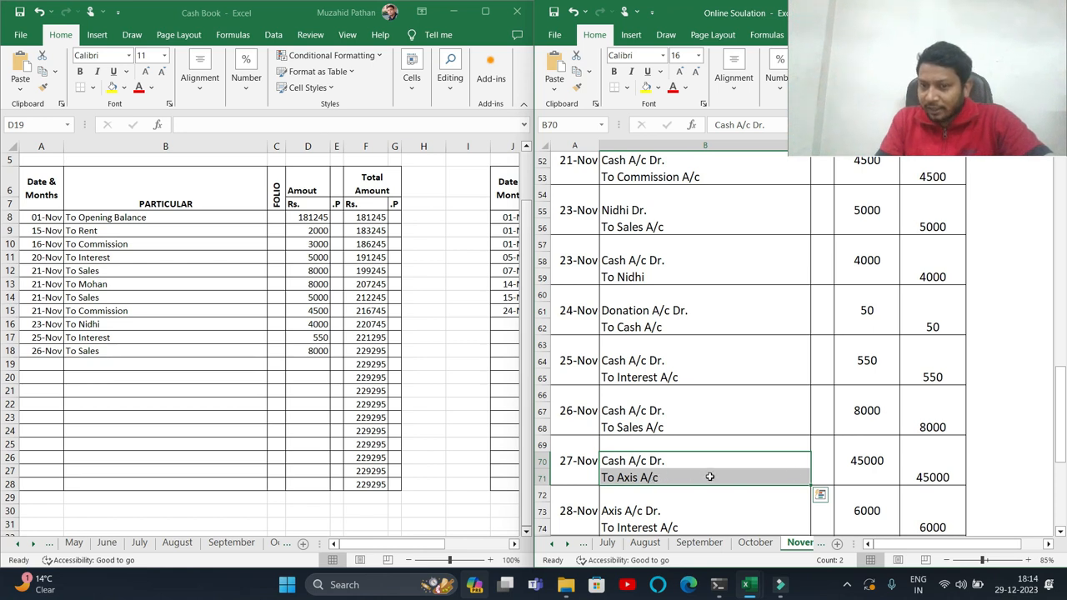
left_click(885, 472)
left_click(881, 460)
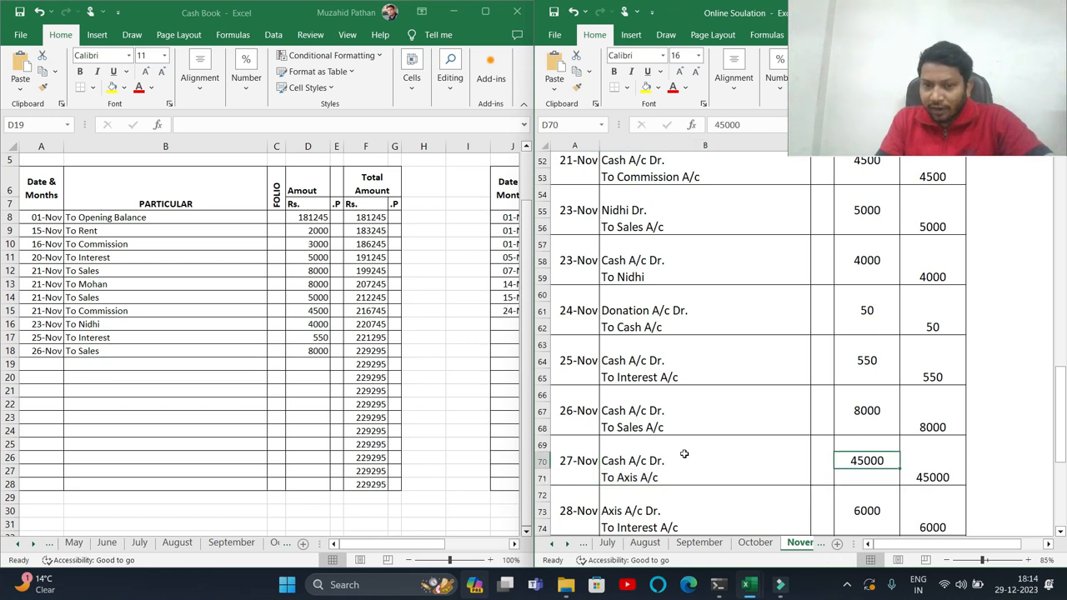
left_click(50, 363)
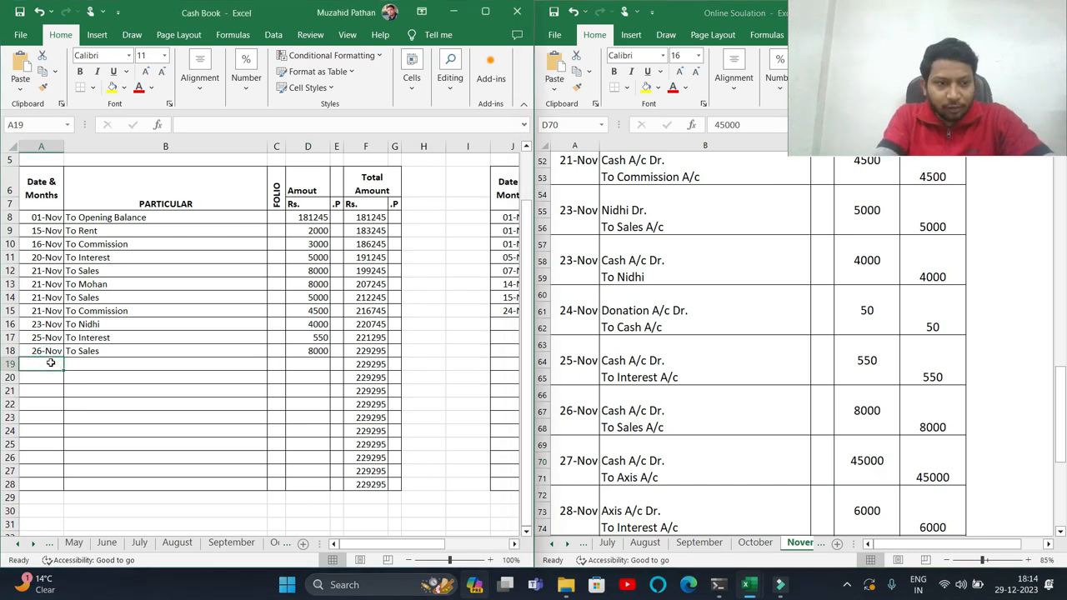
type("27-11")
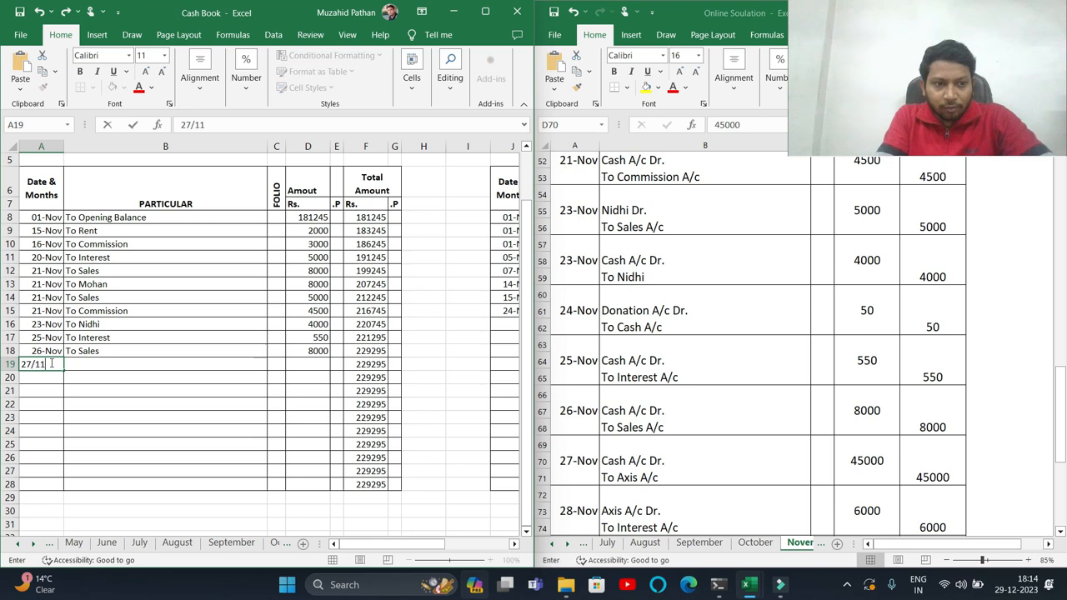
key("Tab")
type("To Axis")
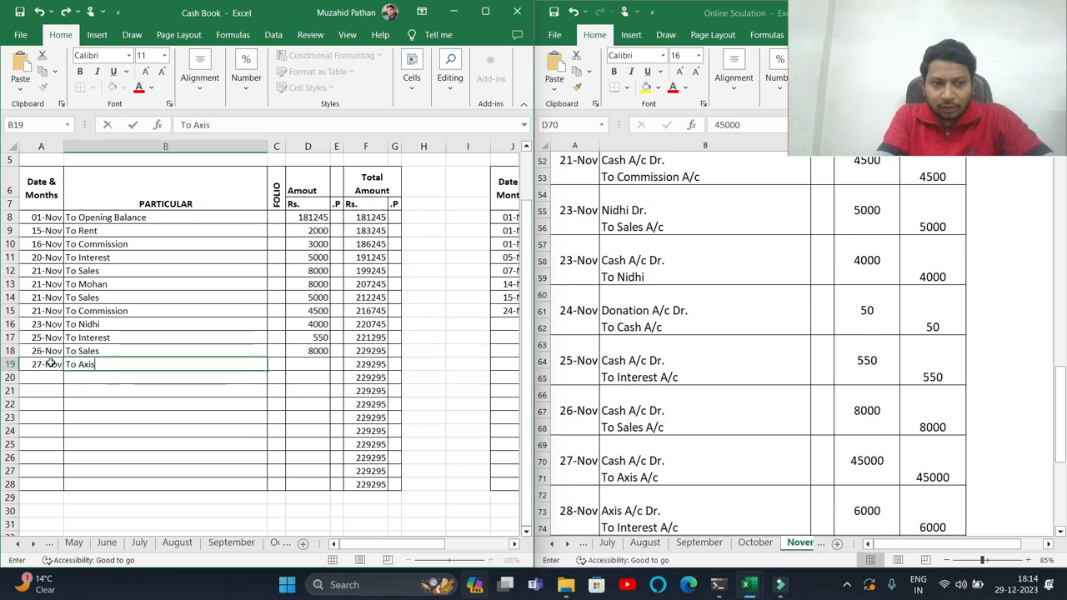
key("Tab")
key("Tab")
type("4")
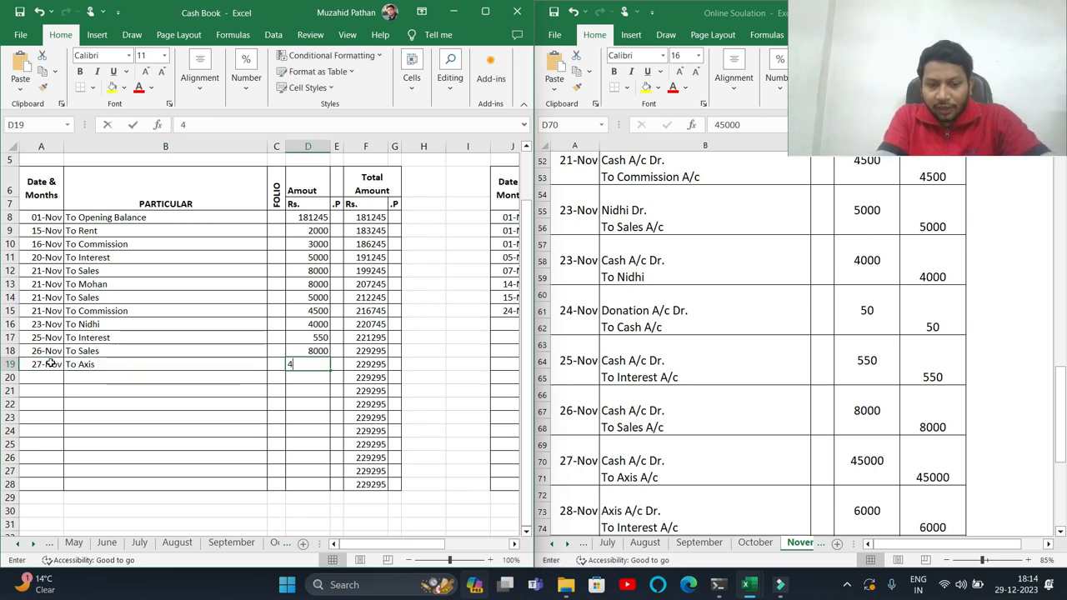
type("5000")
key("Return")
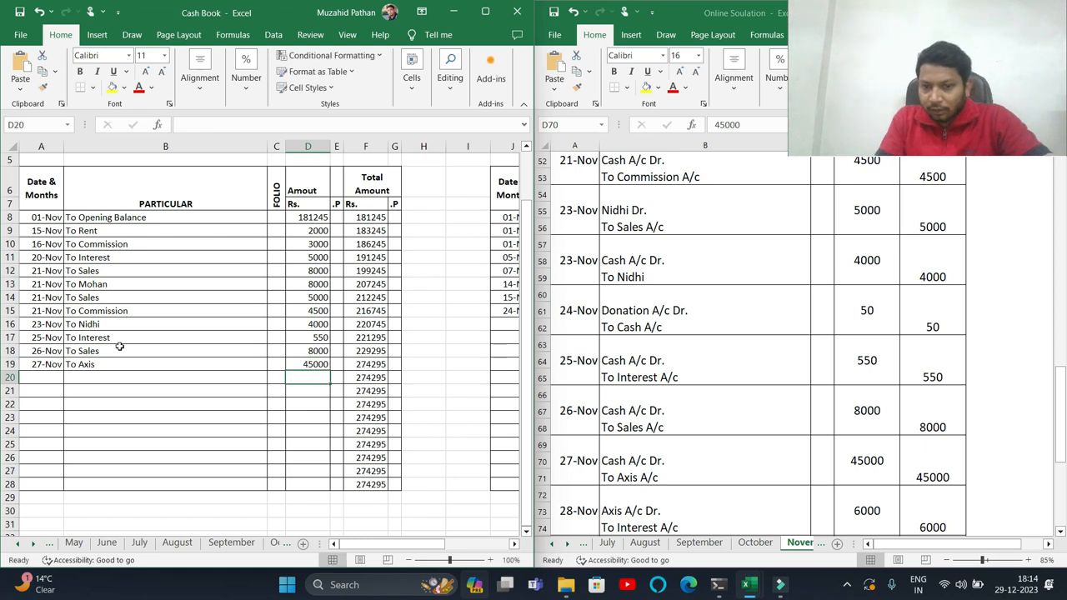
- Record a 29-Nov receipt To Interest of 1500 in the next receipt row
left_click(698, 498)
scroll(697, 495, "down", 1)
left_click_drag(645, 465, 640, 475)
scroll(644, 476, "down", 1)
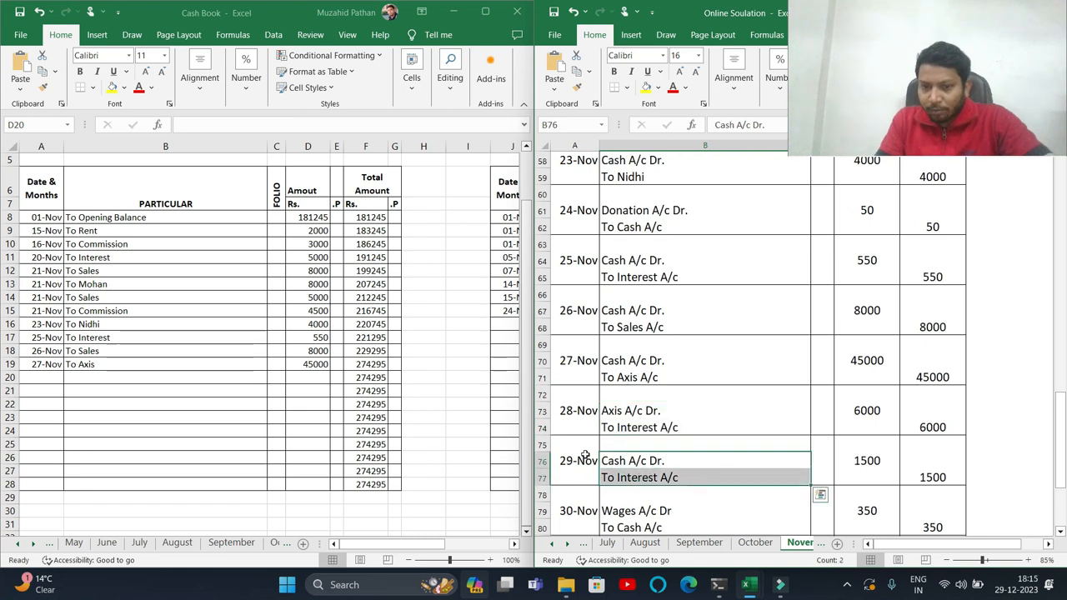
left_click(41, 378)
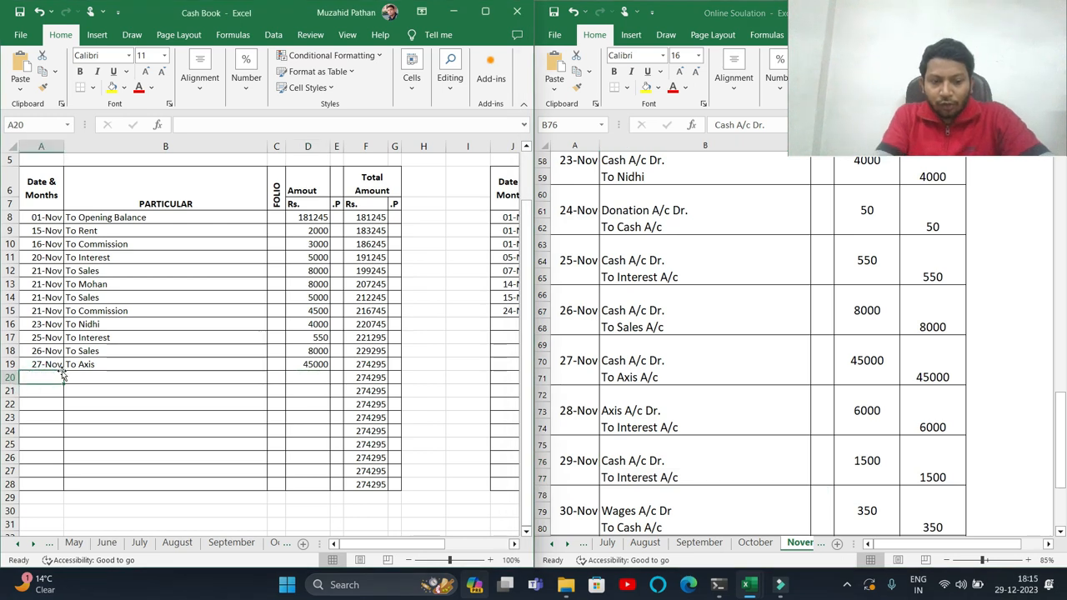
type("29/11")
key("Tab")
type("To Int")
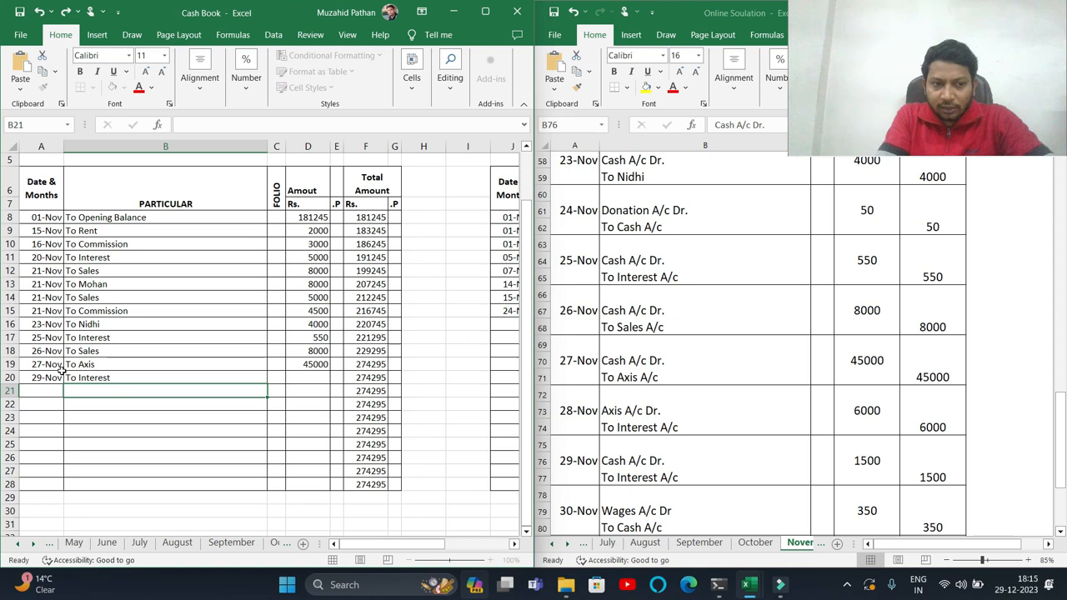
key("Tab")
key("Tab")
type("1")
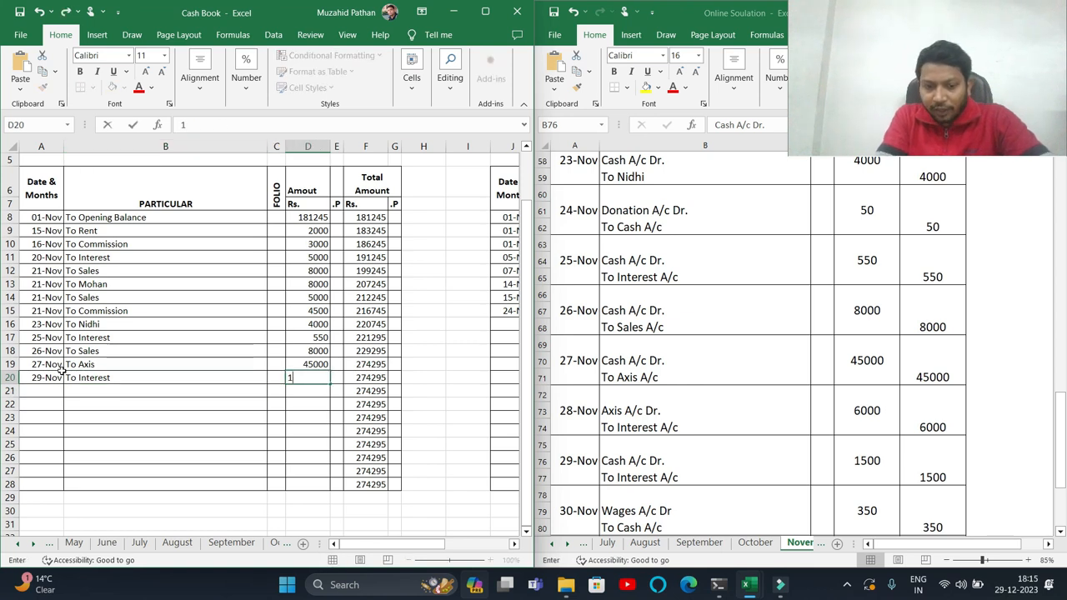
key("Return")
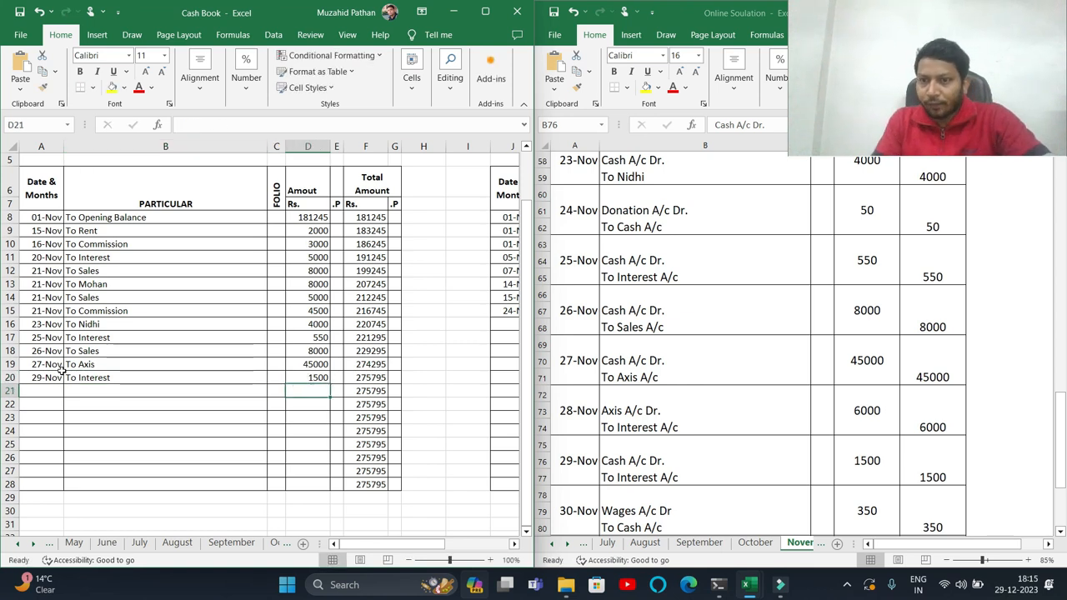
- Record a 30-Nov payment By Wages of 350 in the next payment row
left_click(669, 494)
scroll(669, 494, "down", 1)
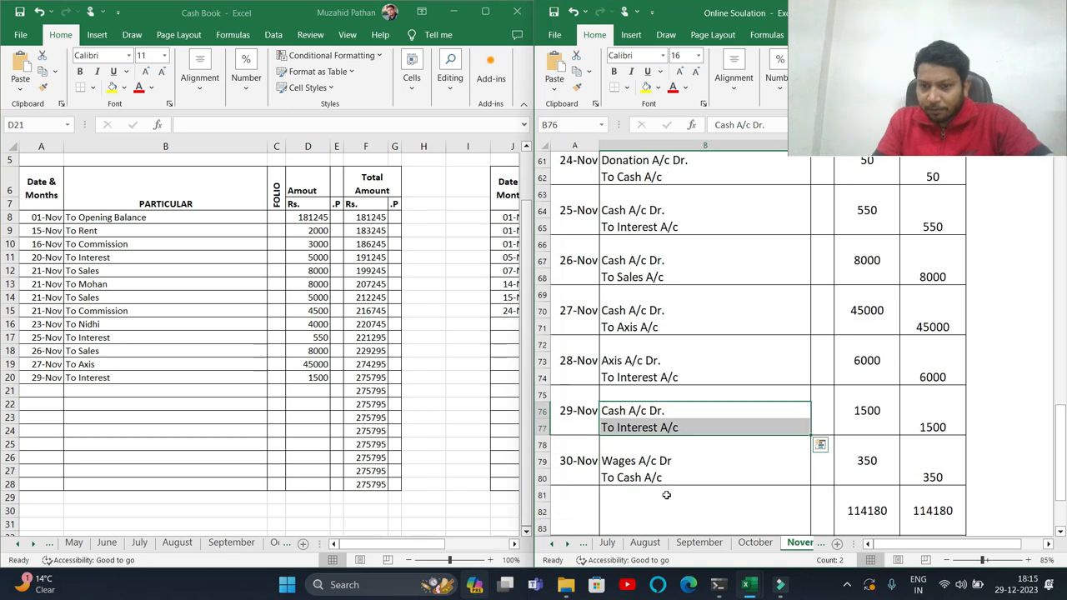
left_click(641, 476)
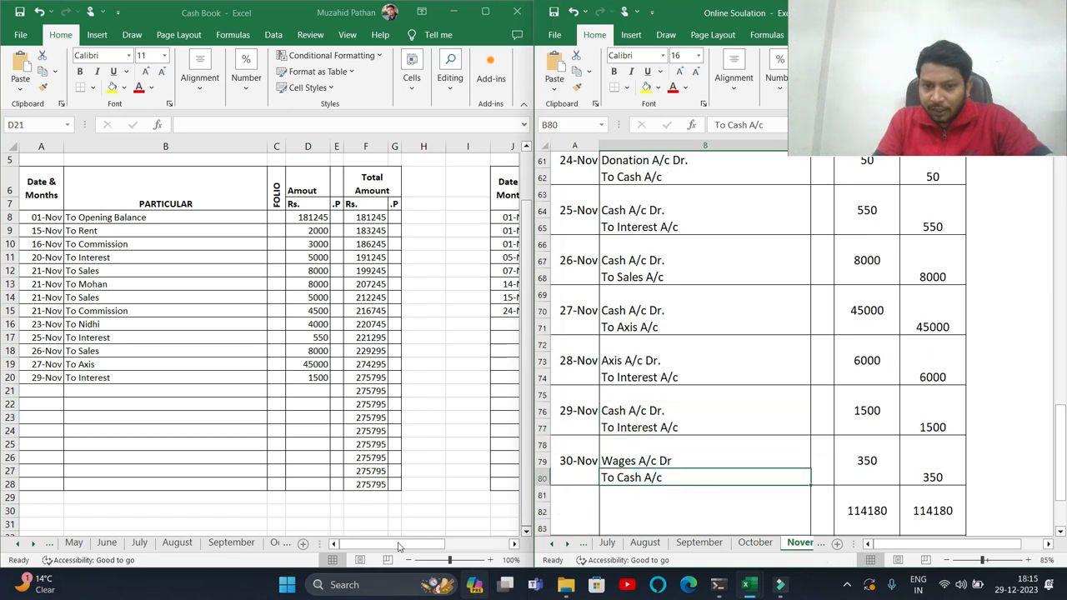
left_click_drag(398, 546, 482, 542)
left_click(137, 326)
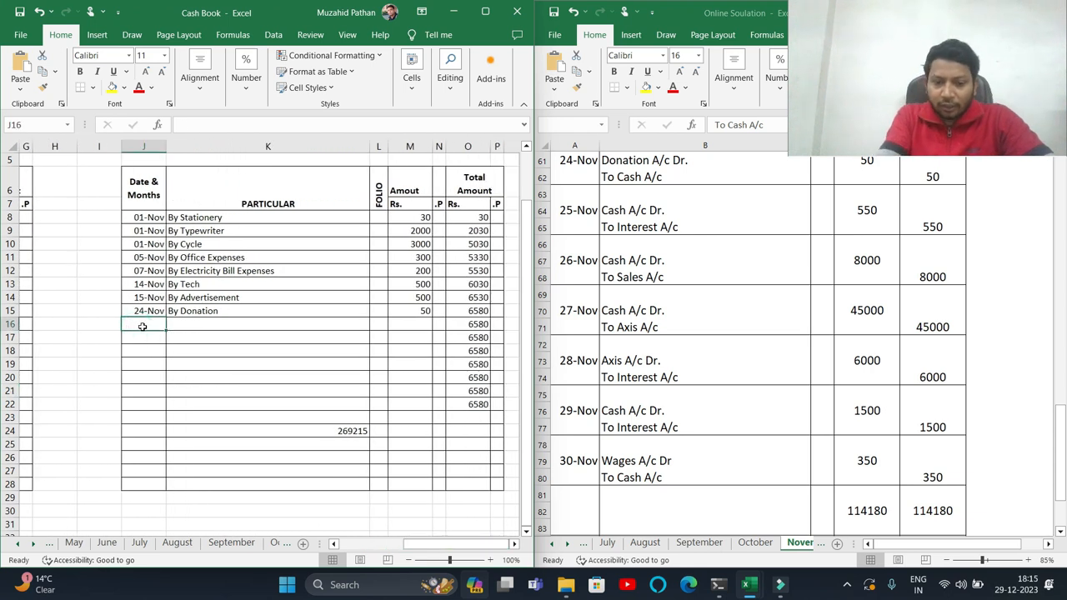
type("30/11")
key("Tab")
type("B")
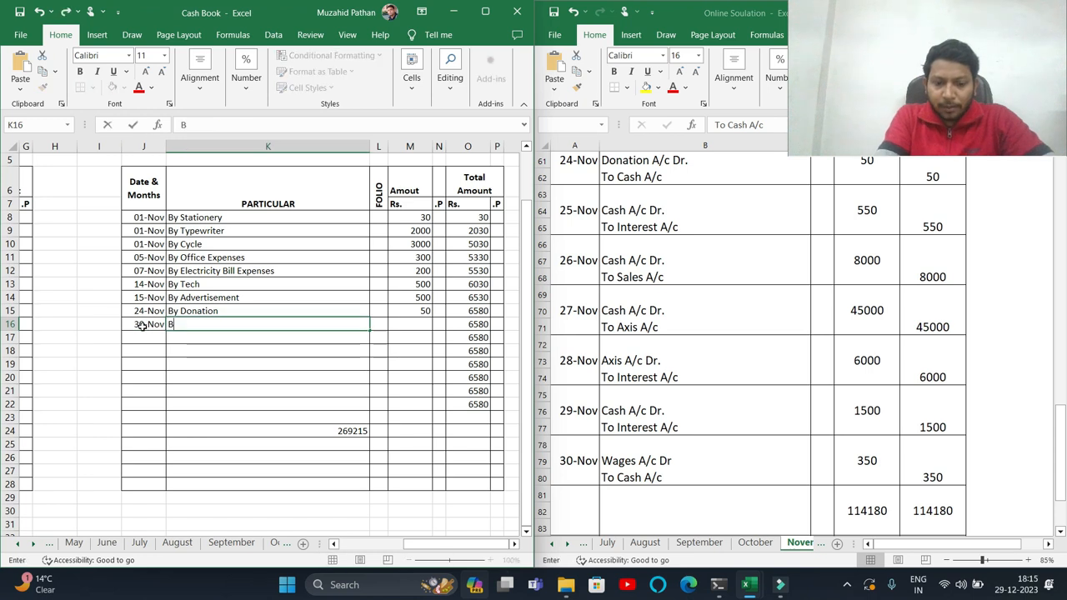
type("y Wages")
key("Tab")
key("Tab")
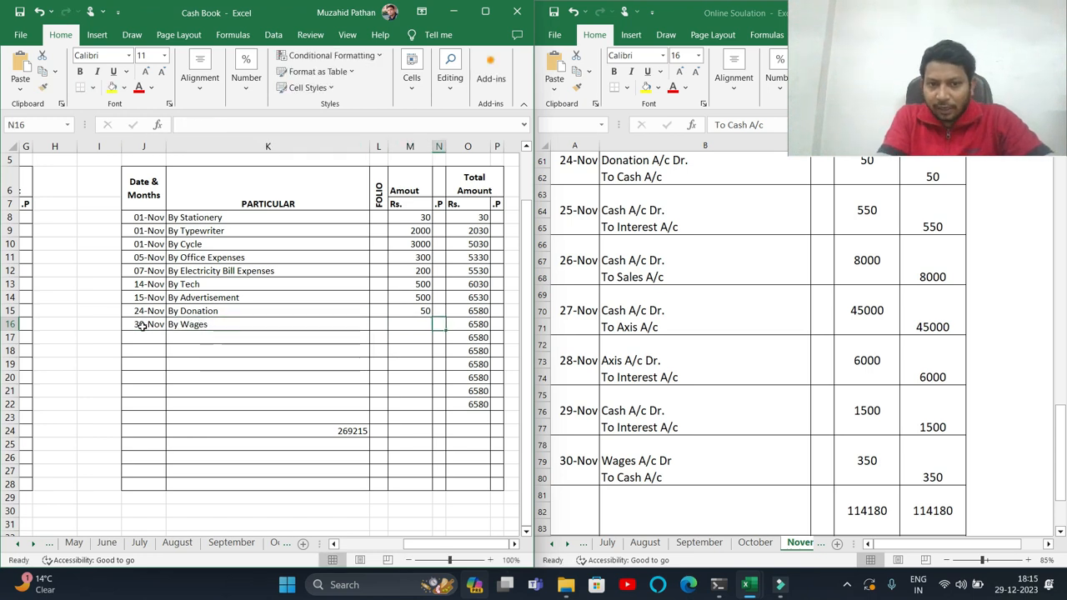
type("350")
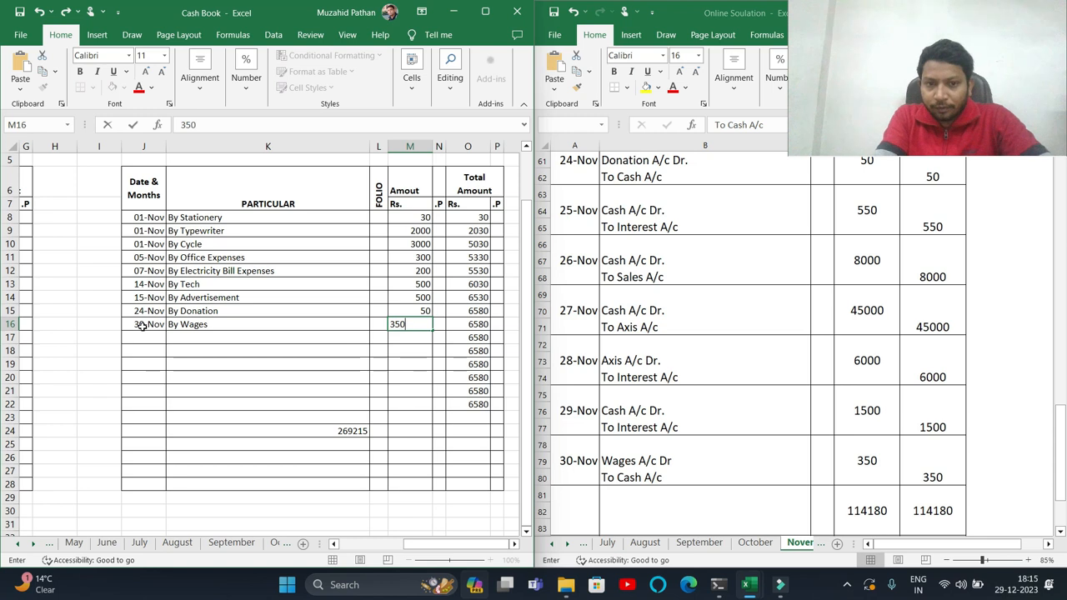
key("Return")
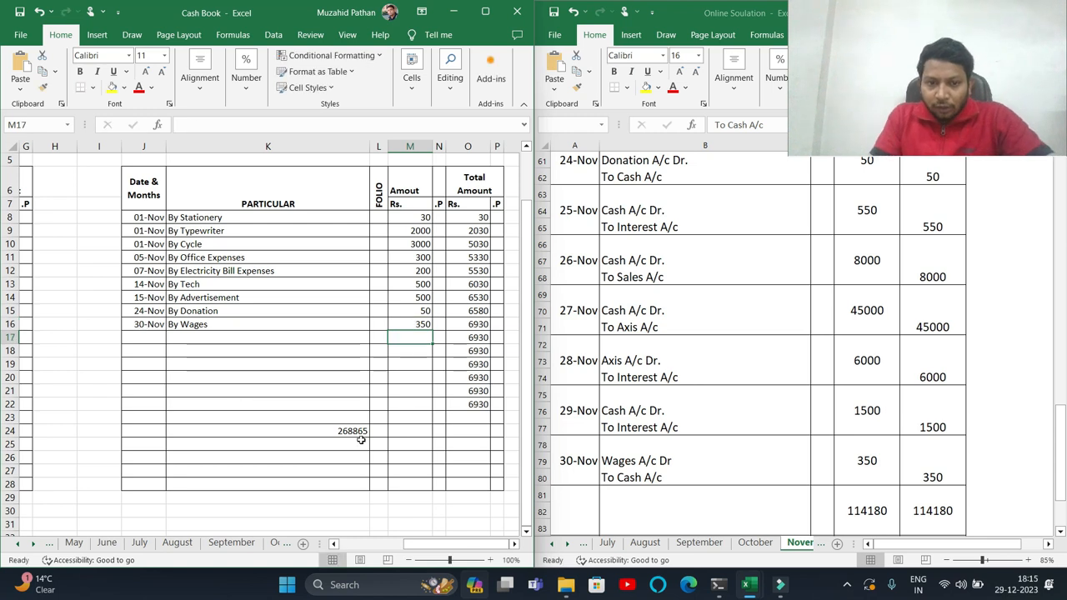
- Check the journal's debit and credit totals at the end of the November entries
left_click_drag(472, 543, 401, 544)
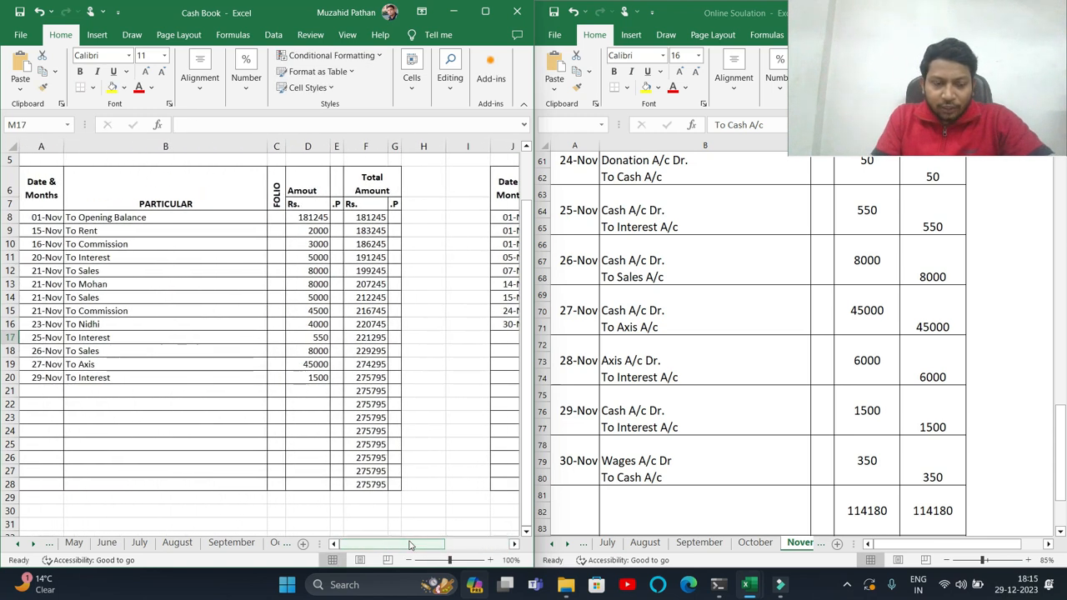
left_click(747, 473)
scroll(792, 457, "down", 2)
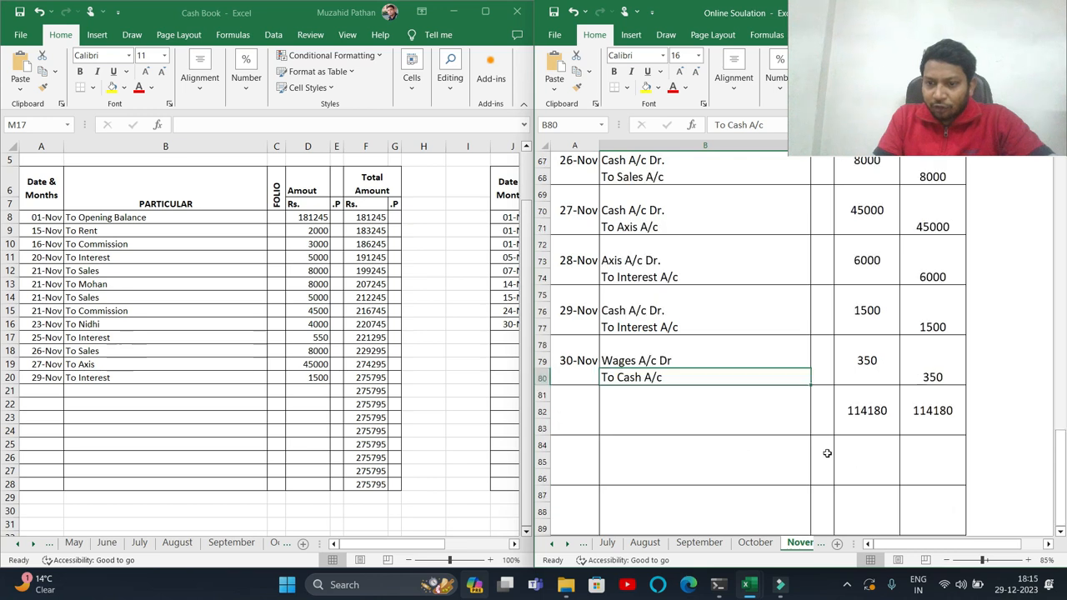
left_click_drag(847, 414, 923, 412)
scroll(704, 316, "up", 13)
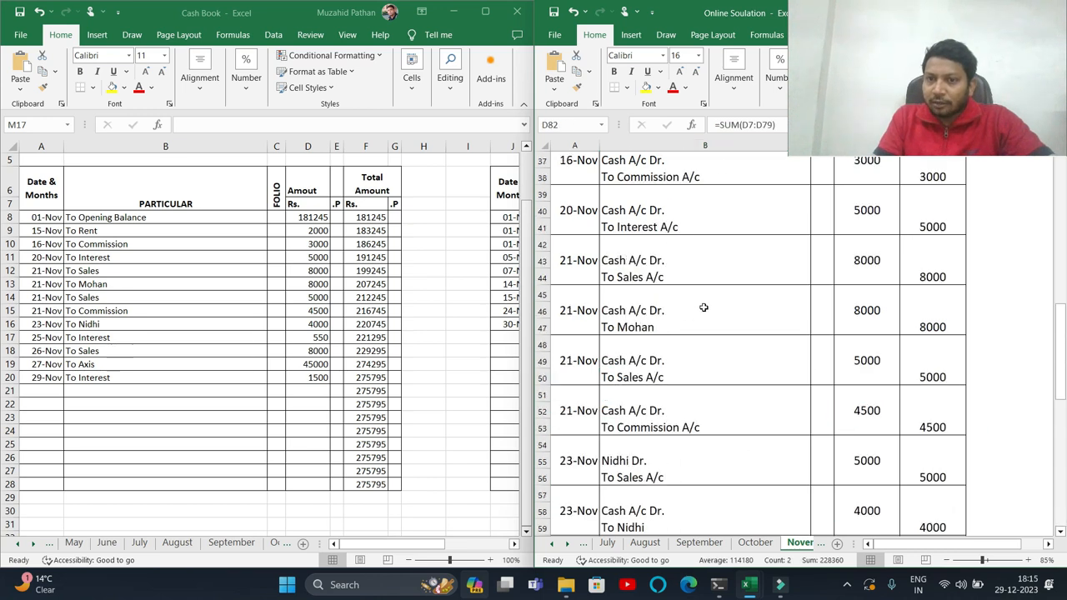
scroll(705, 315, "up", 9)
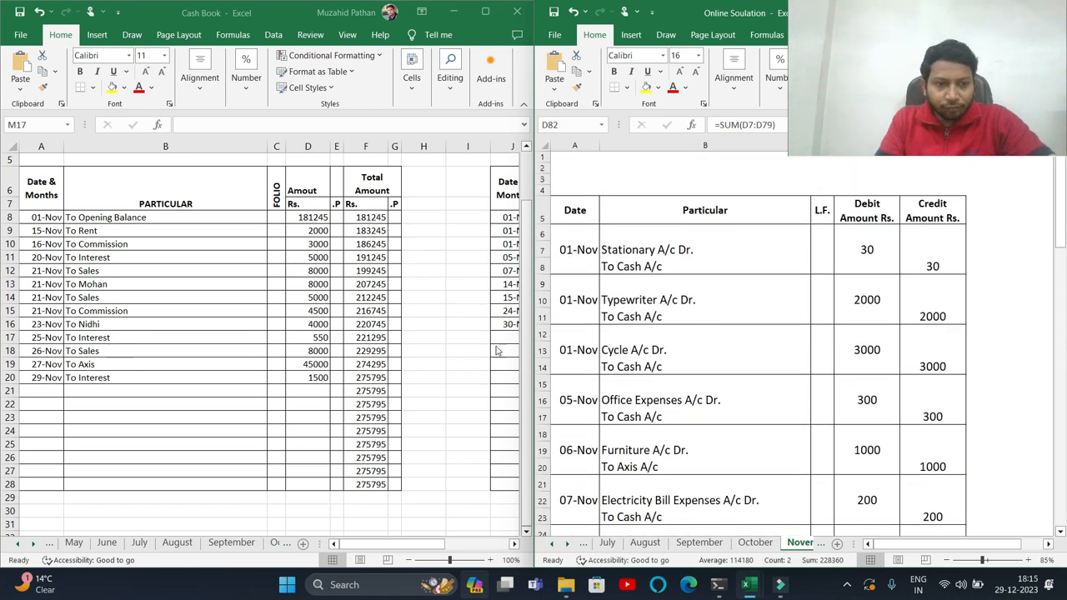
mouse_move(391, 551)
left_mouse_down()
mouse_move(446, 550)
mouse_move(411, 550)
left_mouse_up()
- Inspect the closing balance formula on the payments side against the running total columns
left_click(107, 391)
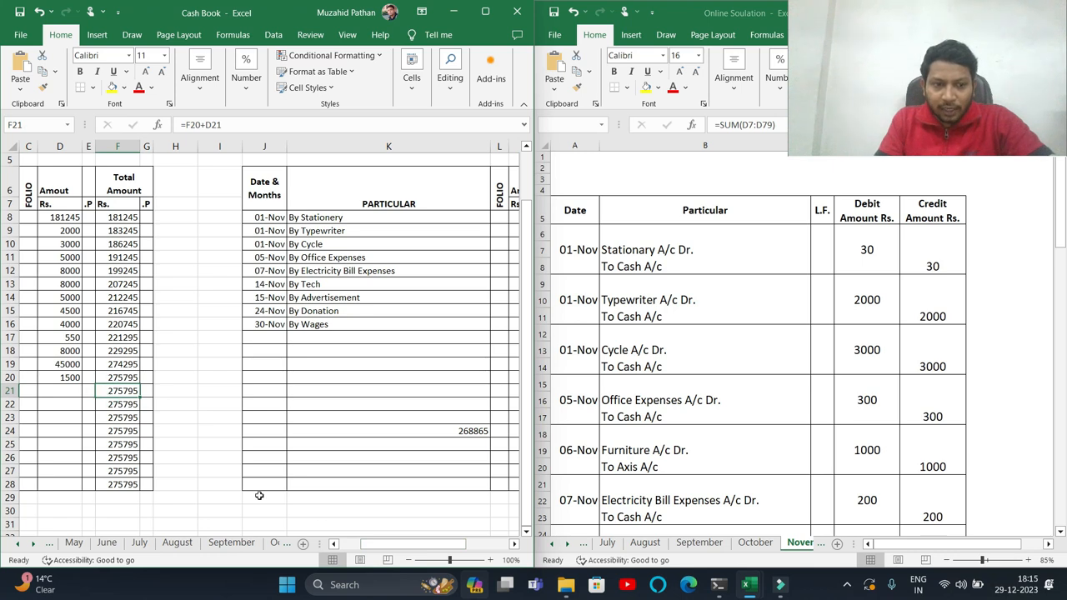
left_click_drag(388, 546, 430, 547)
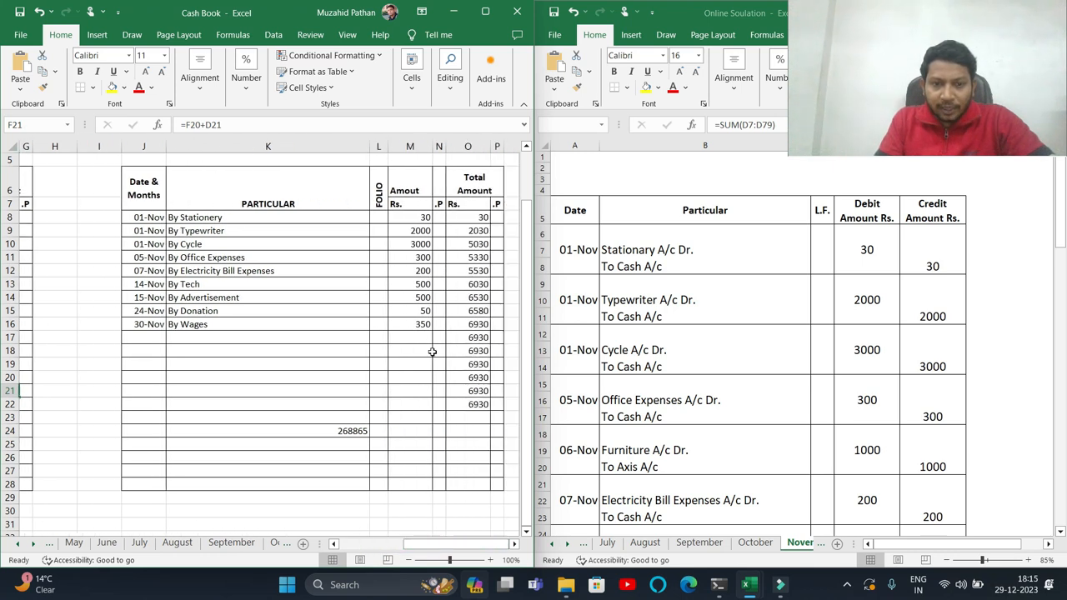
left_click(472, 325)
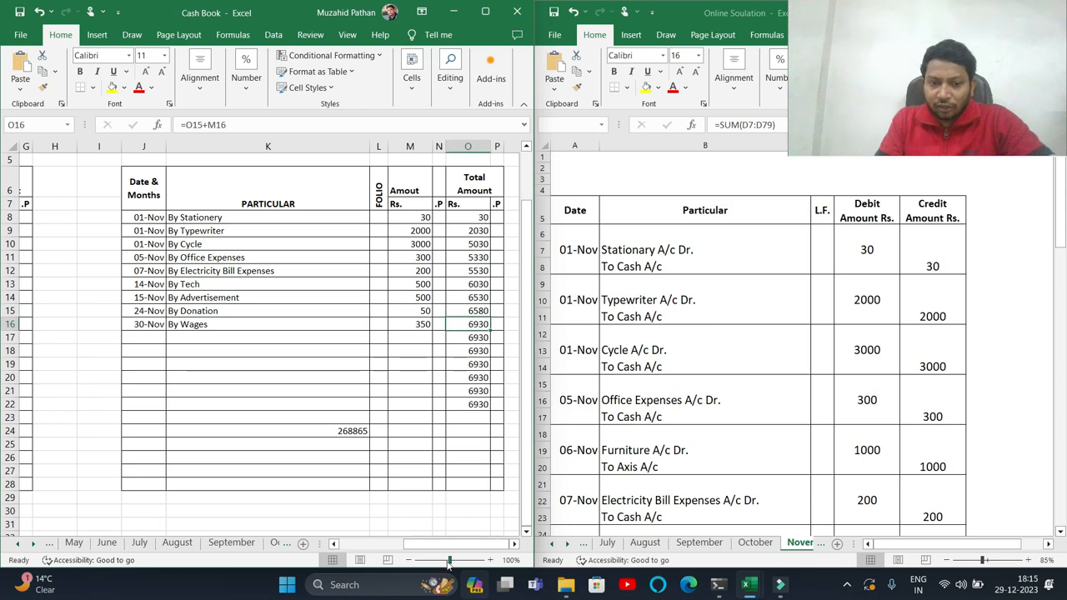
mouse_move(454, 548)
left_mouse_down()
mouse_move(398, 547)
mouse_move(433, 547)
left_mouse_up()
double_click(411, 434)
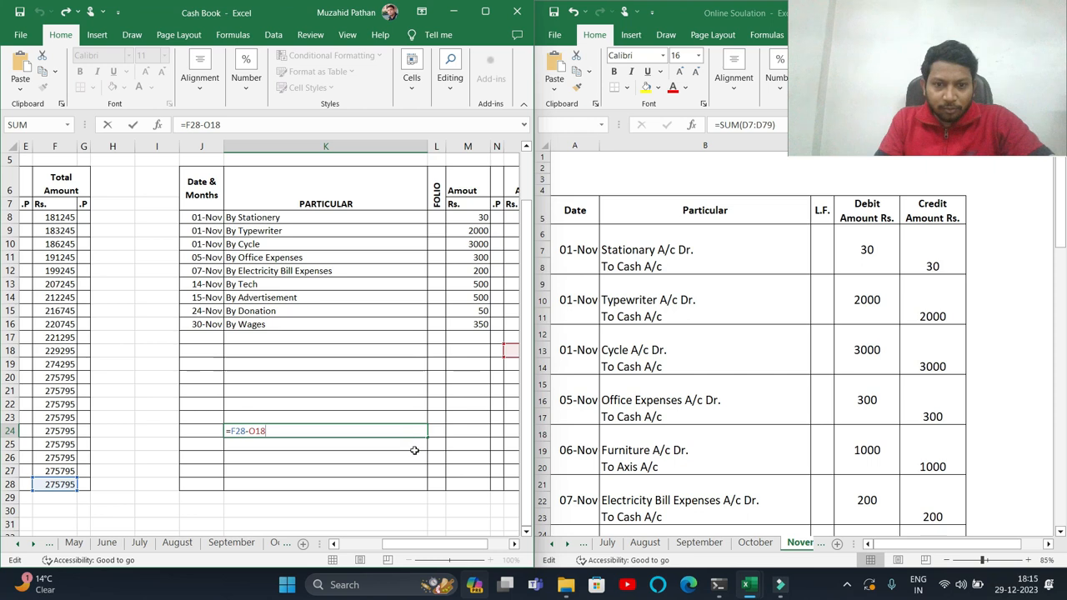
mouse_move(434, 546)
left_mouse_down()
mouse_move(465, 545)
mouse_move(429, 546)
left_mouse_up()
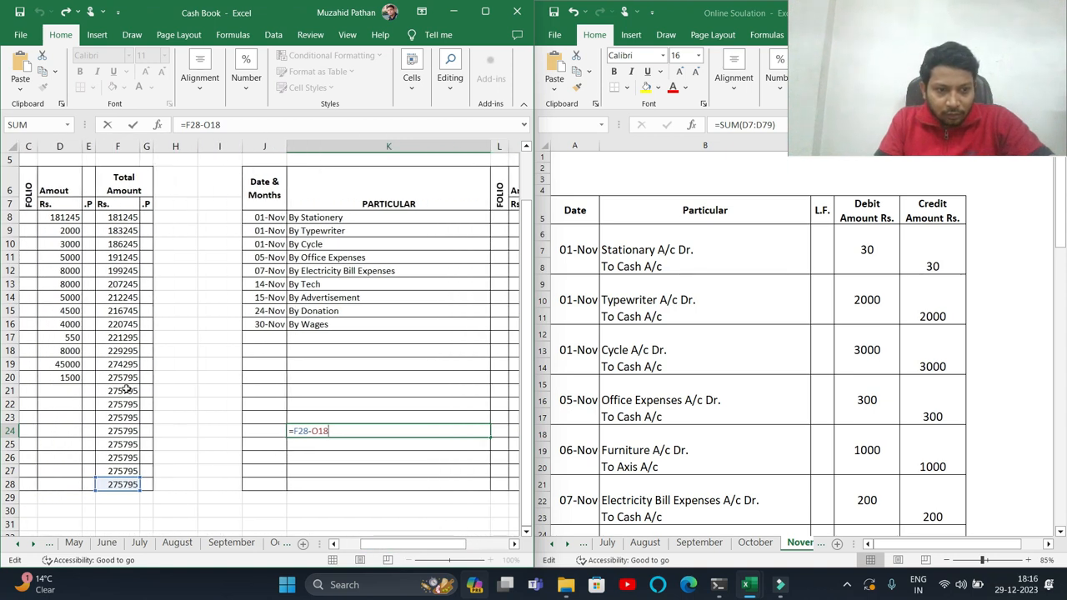
left_click_drag(424, 548, 469, 548)
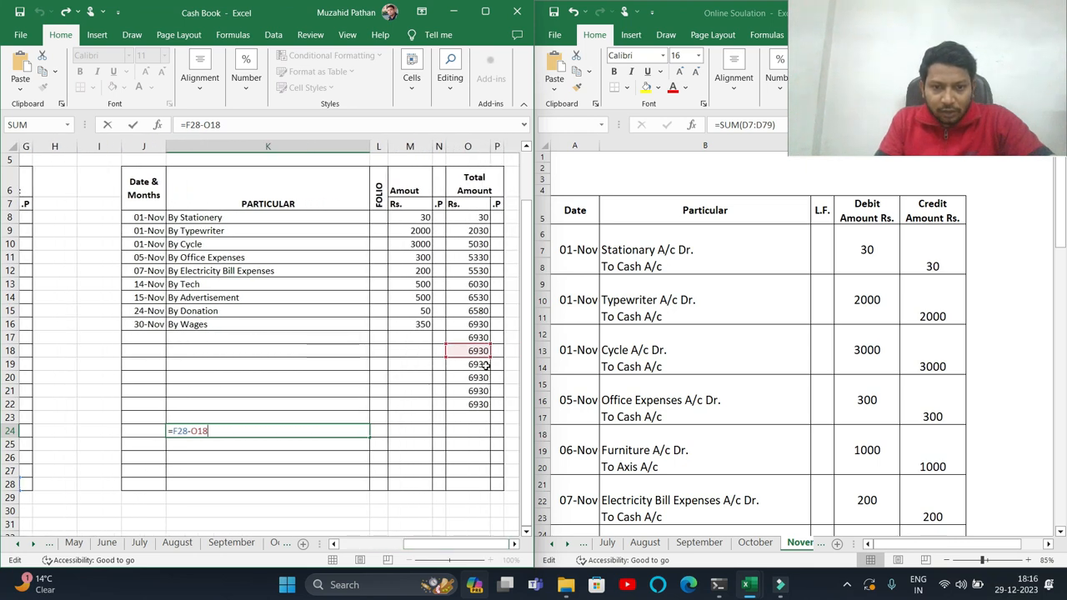
key("Return")
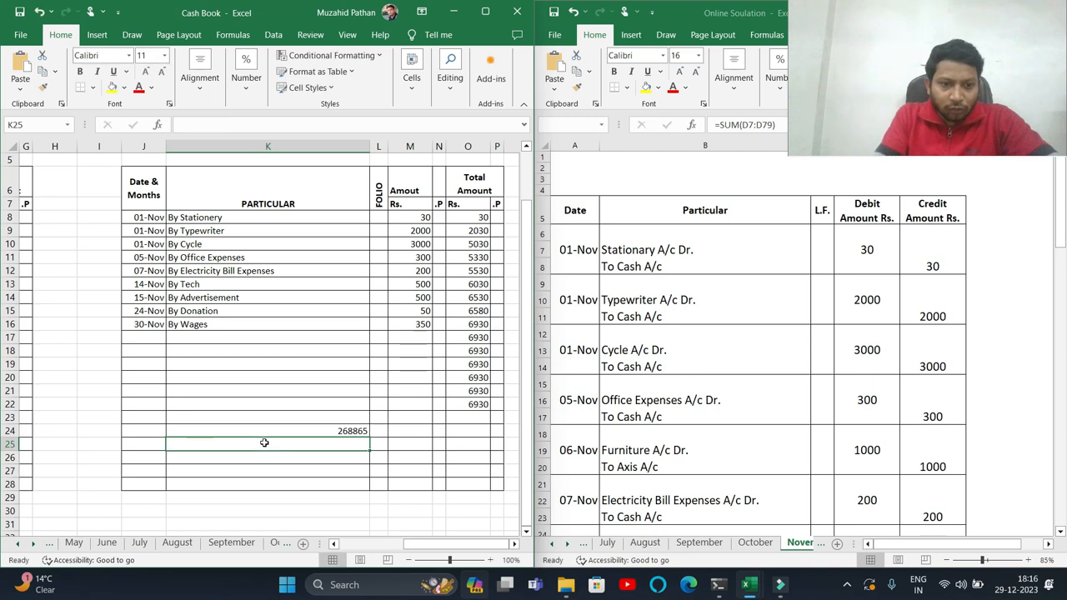
left_click(303, 434)
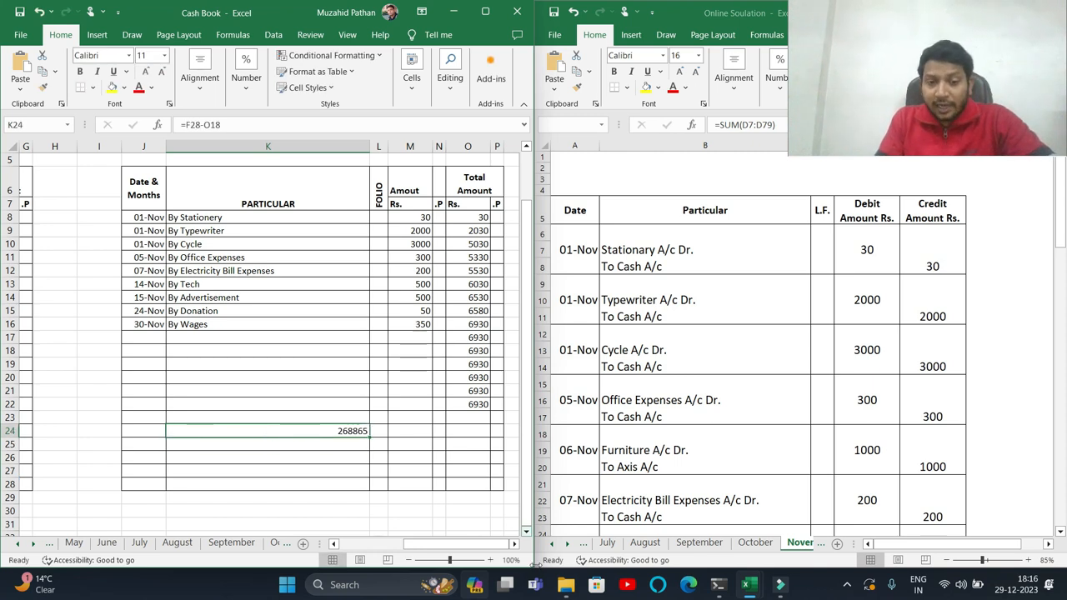
- Launch Tally from the Start search
left_click(286, 586)
type("tal")
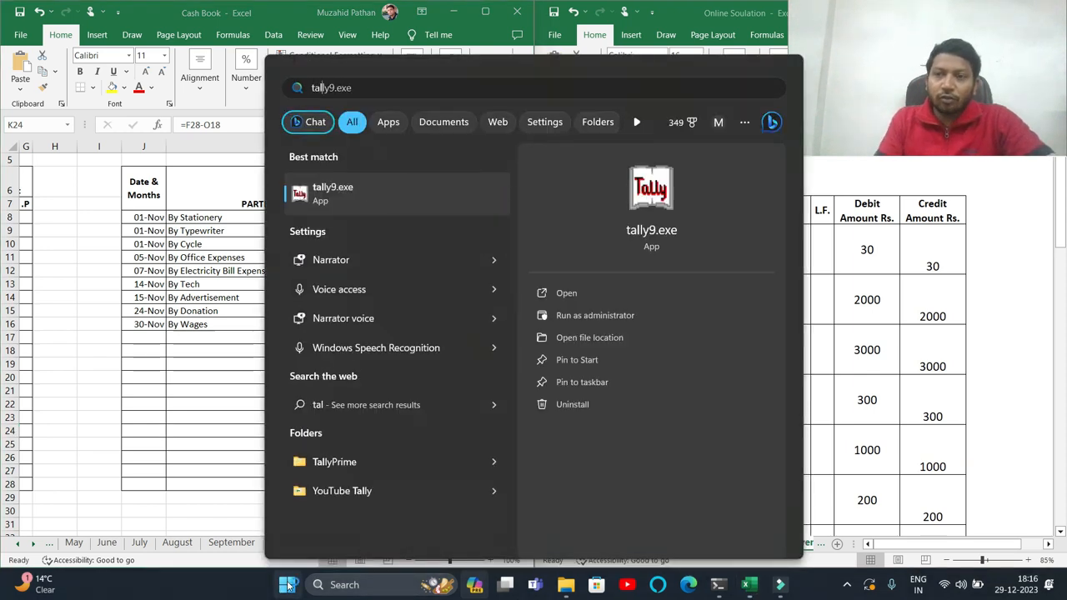
key("Return")
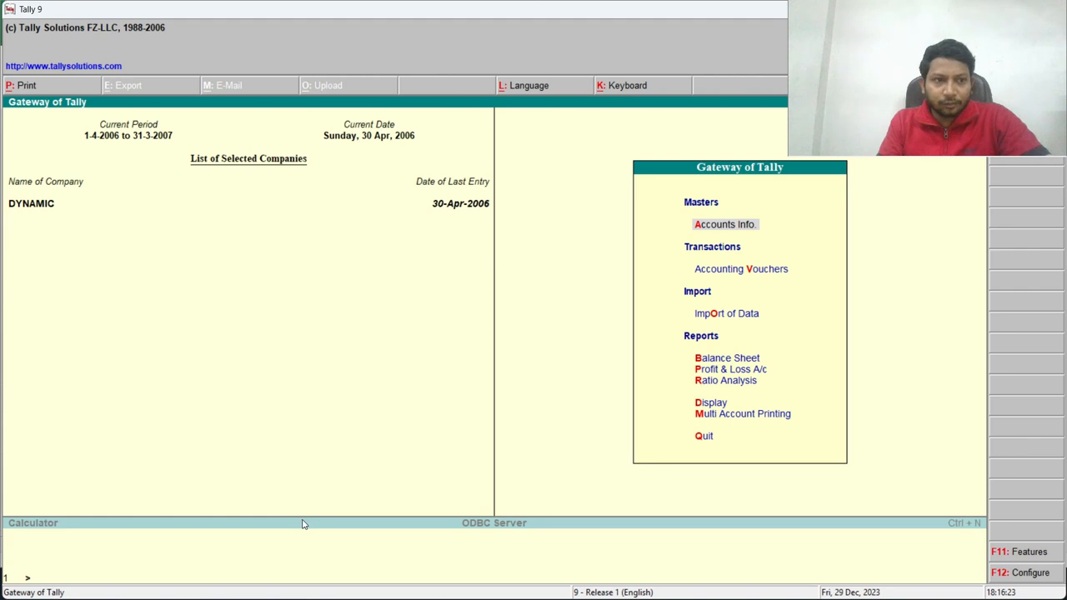
- Select the company stored in the custom data directory on drive C
key("F1")
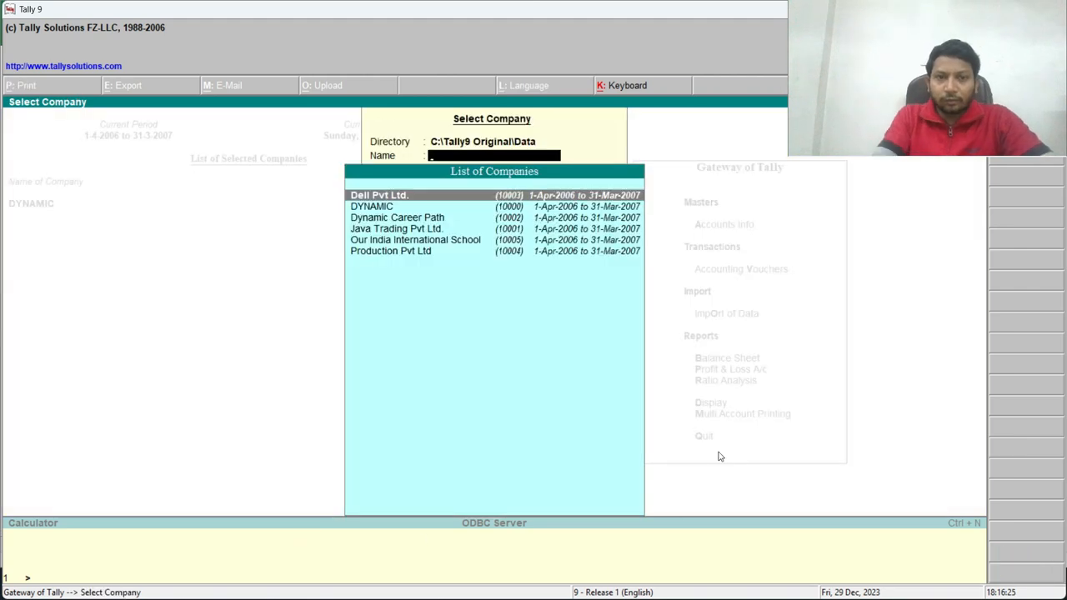
key("BackSpace")
type("C:")
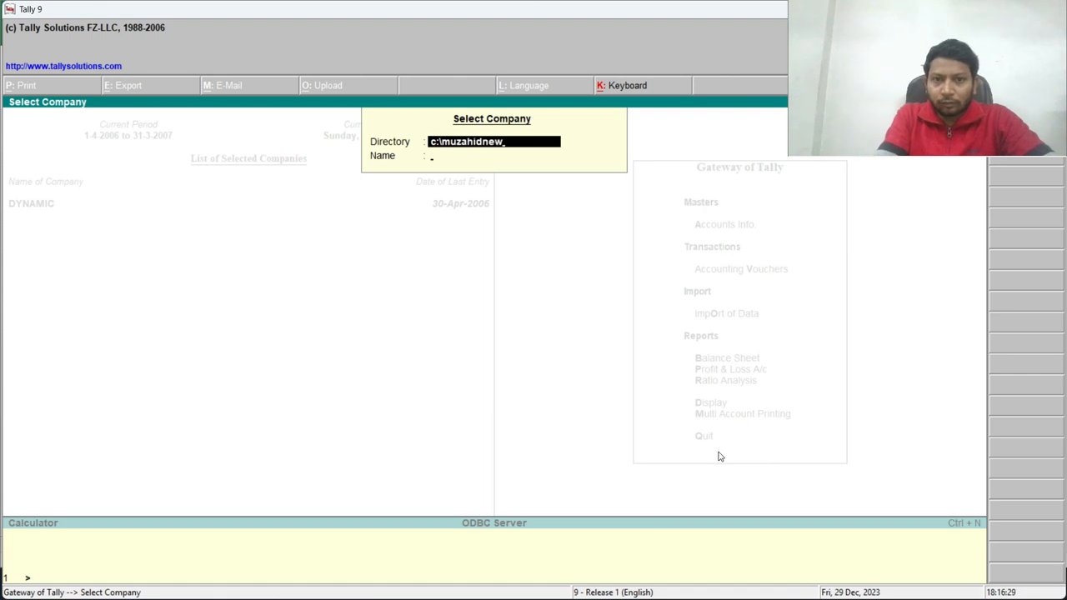
key("Return")
- Log in to the company with the user name and the account password
key("Return")
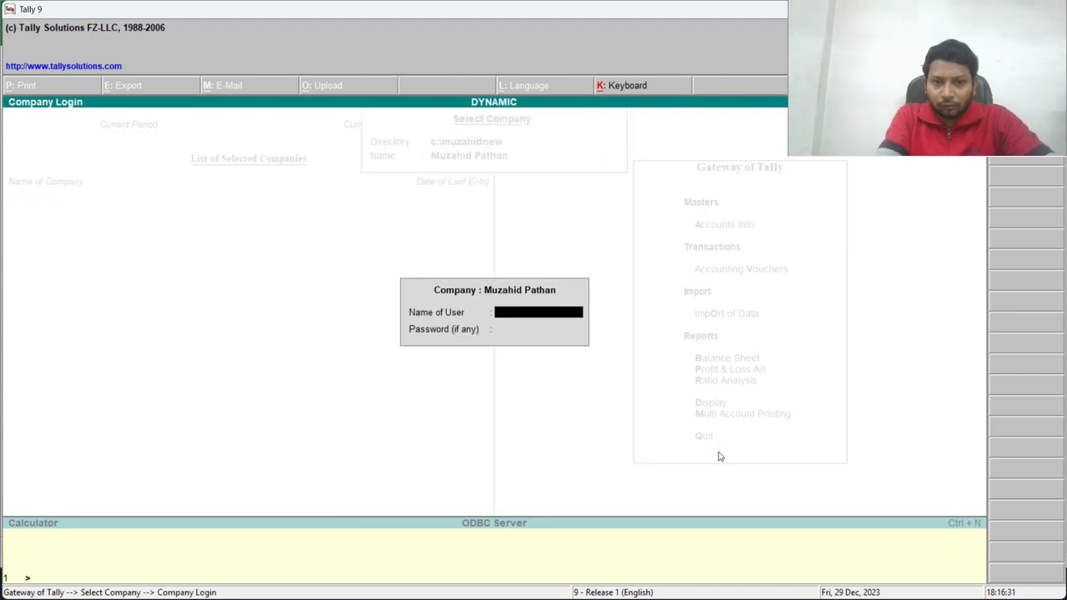
type("Muzahid")
key("Return")
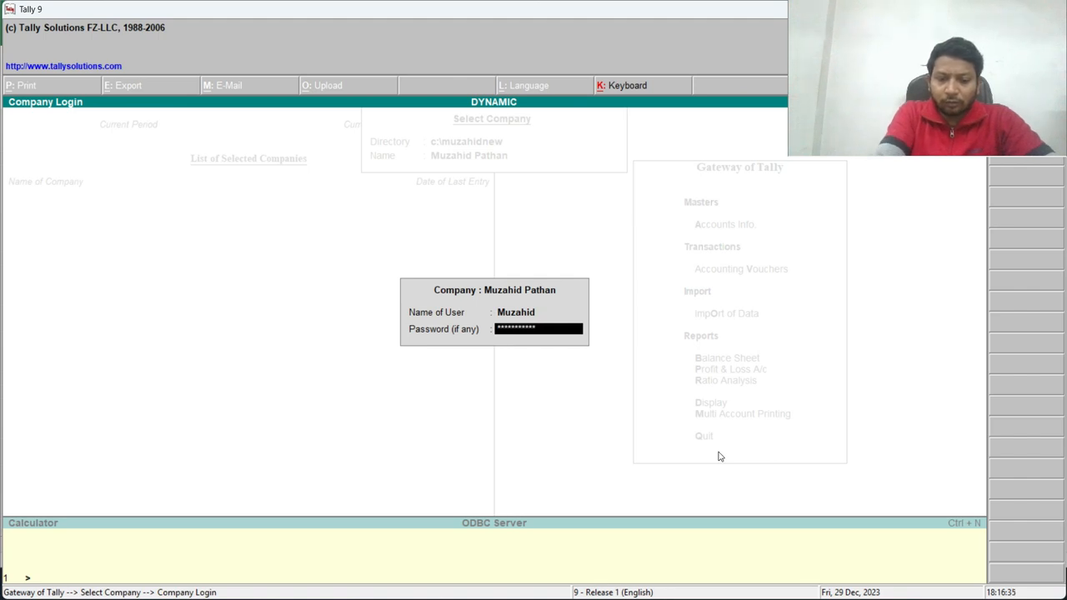
key("Return")
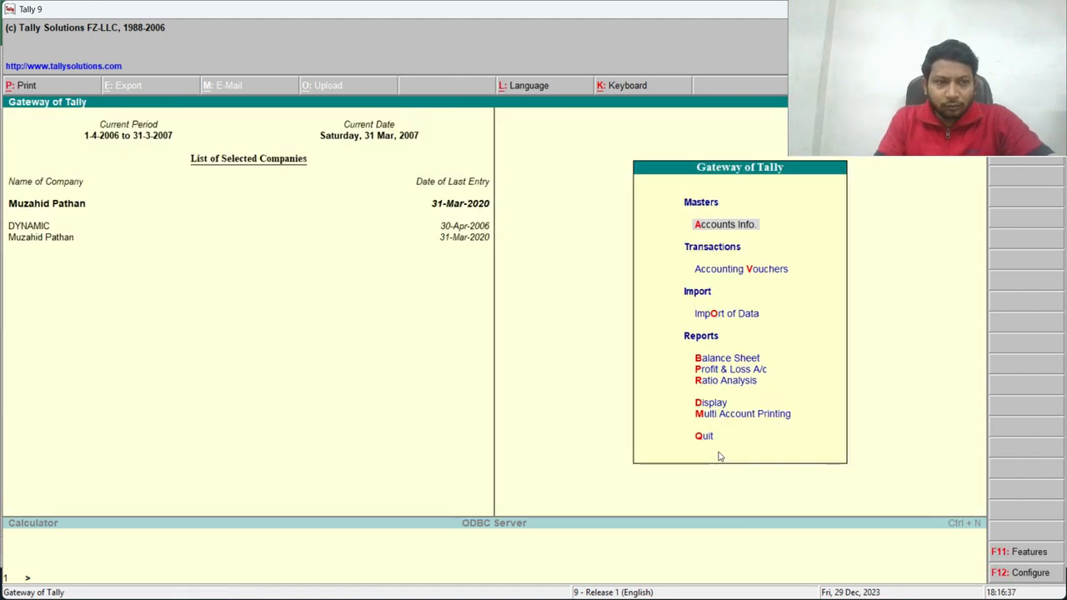
- Change the company period to 1-4-2019 to 31-3-2020
key("alt+F2")
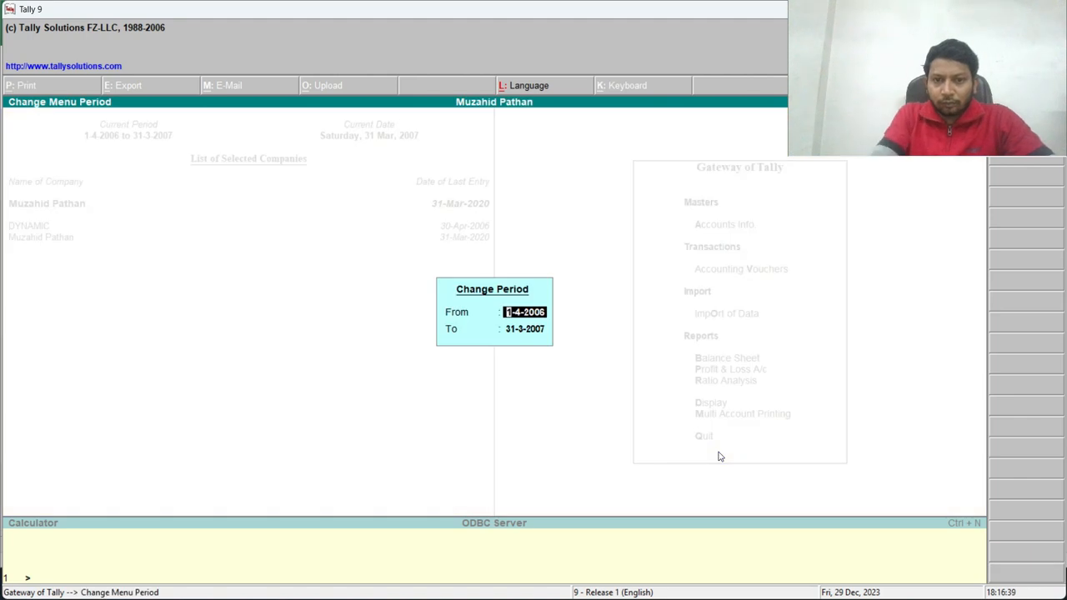
type("1/4/2019")
key("Return")
type("31/3")
key("Return")
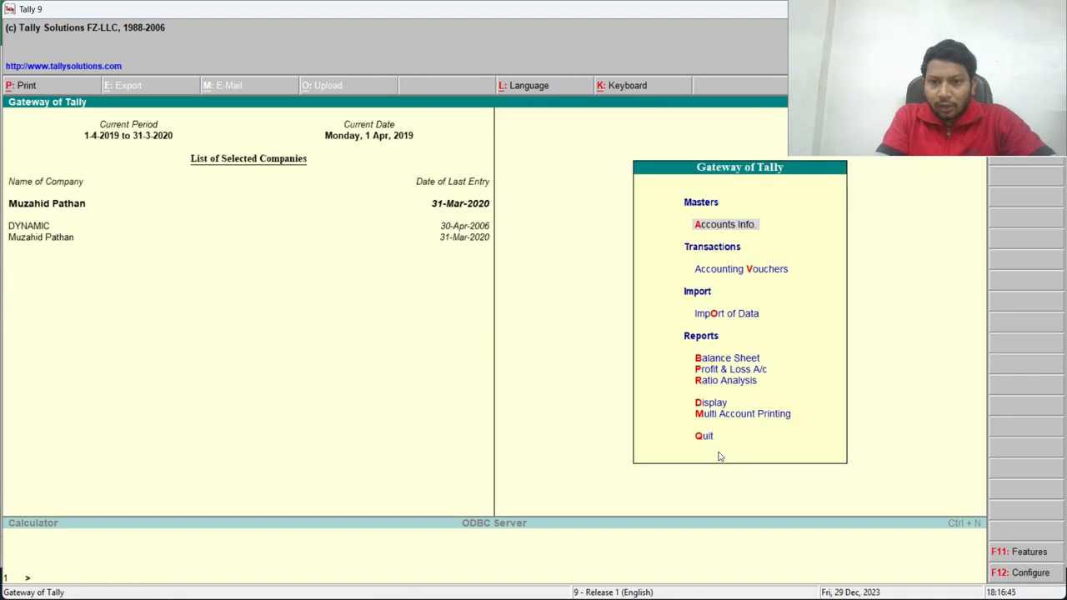
- Display the trial balance ledger-wise and open the Cash ledger's monthly summary
key("d")
key("t")
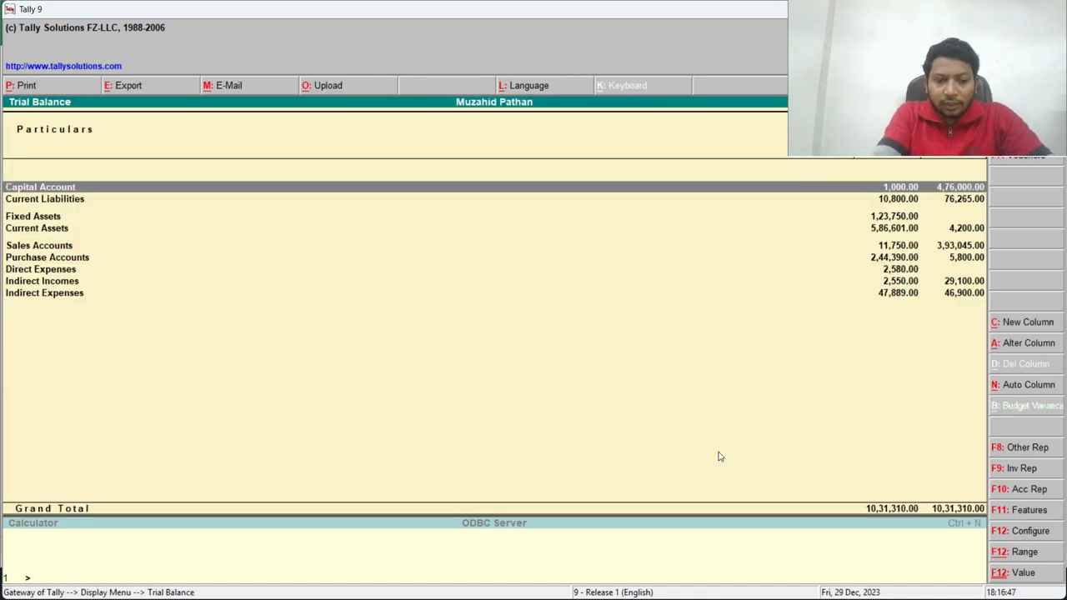
key("F5")
key("Down")
key("Down")
key("Down")
key("Down")
key("Down")
key("Down")
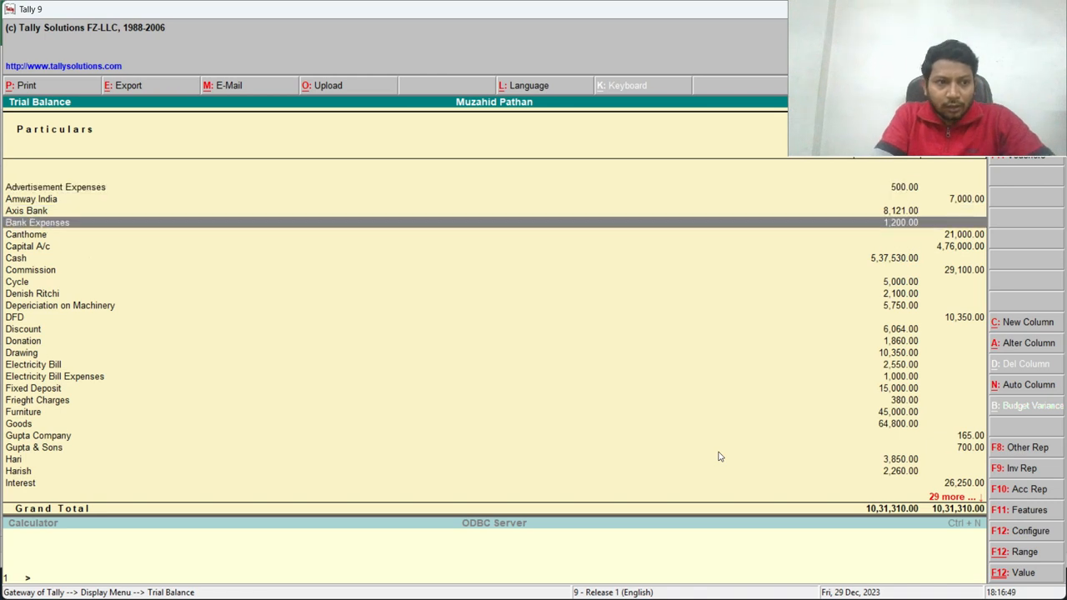
key("Return")
- Open the Cash ledger's November voucher list
key("Up")
key("Up")
key("Up")
key("Up")
key("Up")
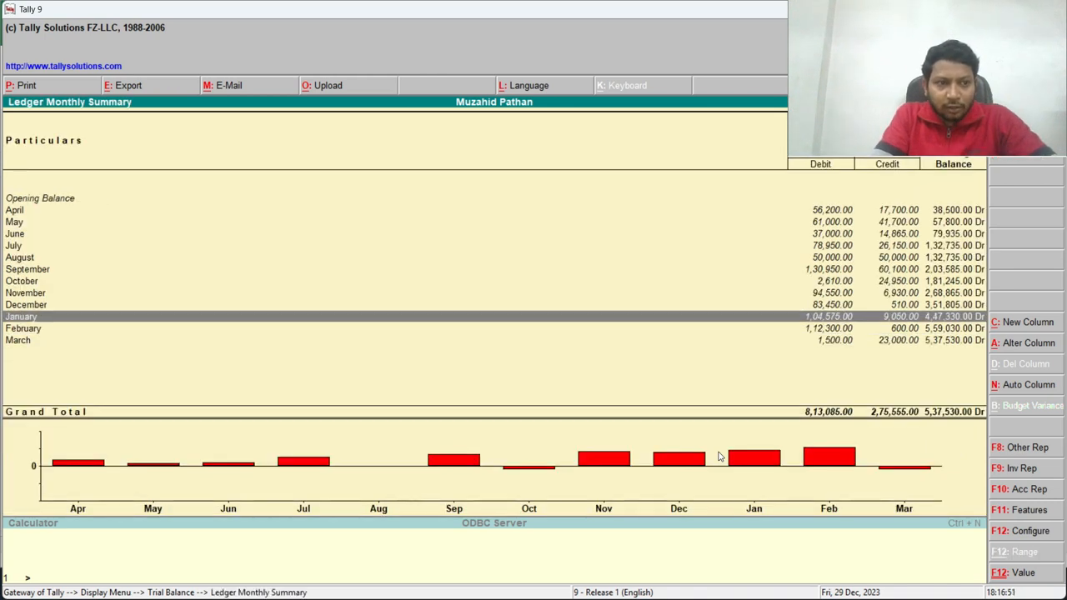
key("Down")
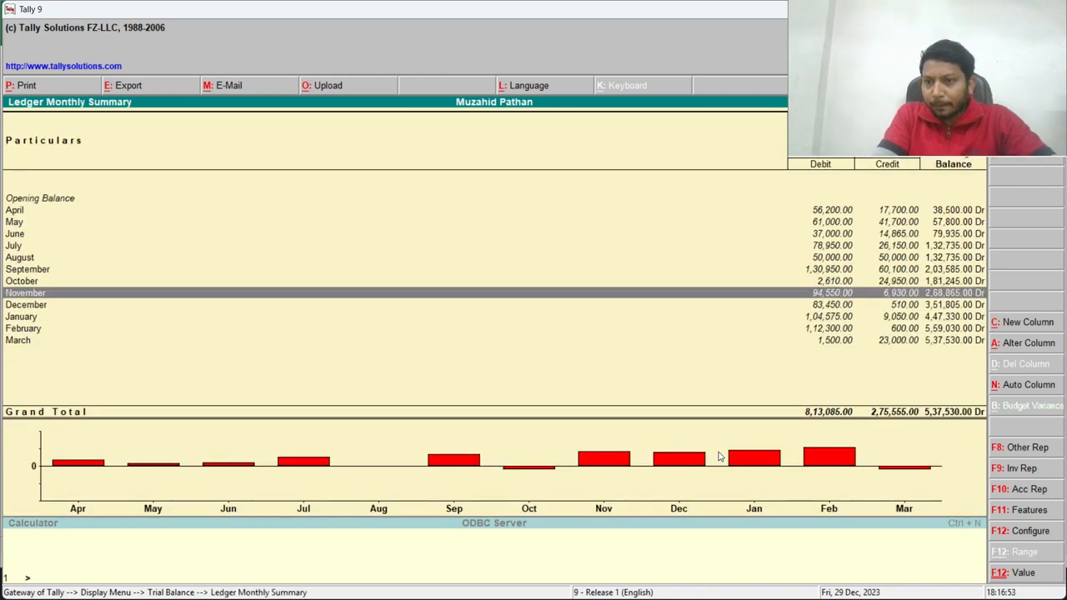
key("Return")
- Compare the Cash ledger's November closing balance in Tally with the cash book's closing balance
left_click_drag(675, 17, 651, 180)
left_click(354, 125)
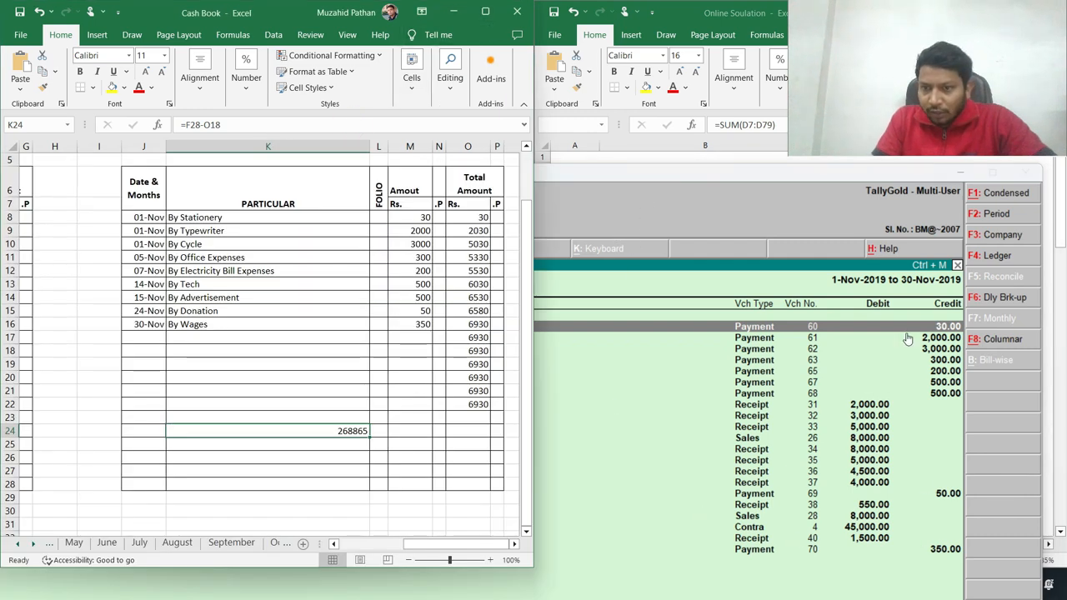
left_click_drag(761, 184, 678, 7)
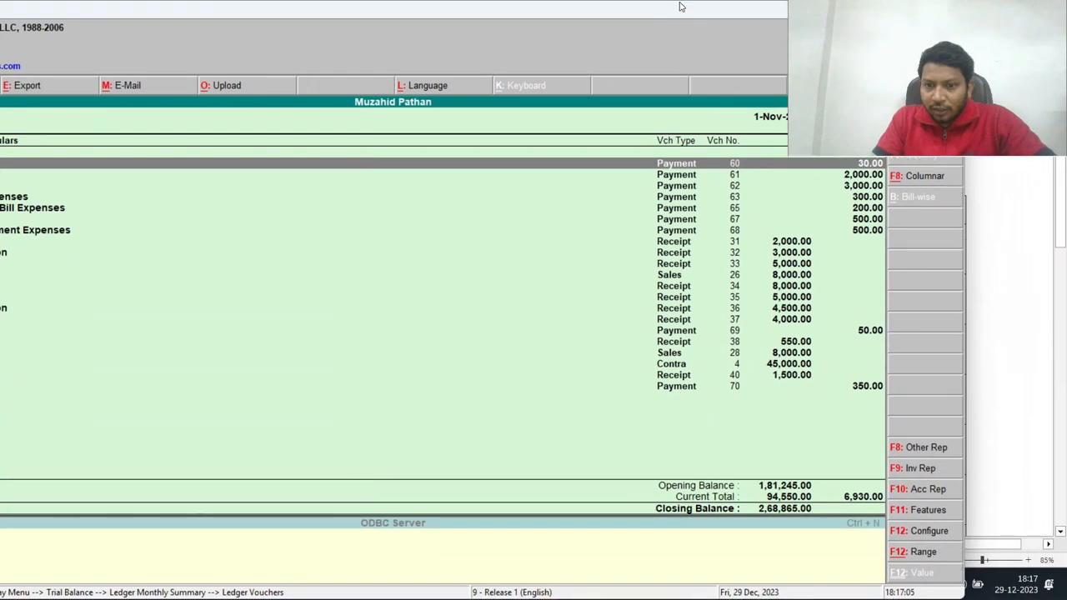
key("alt+Tab")
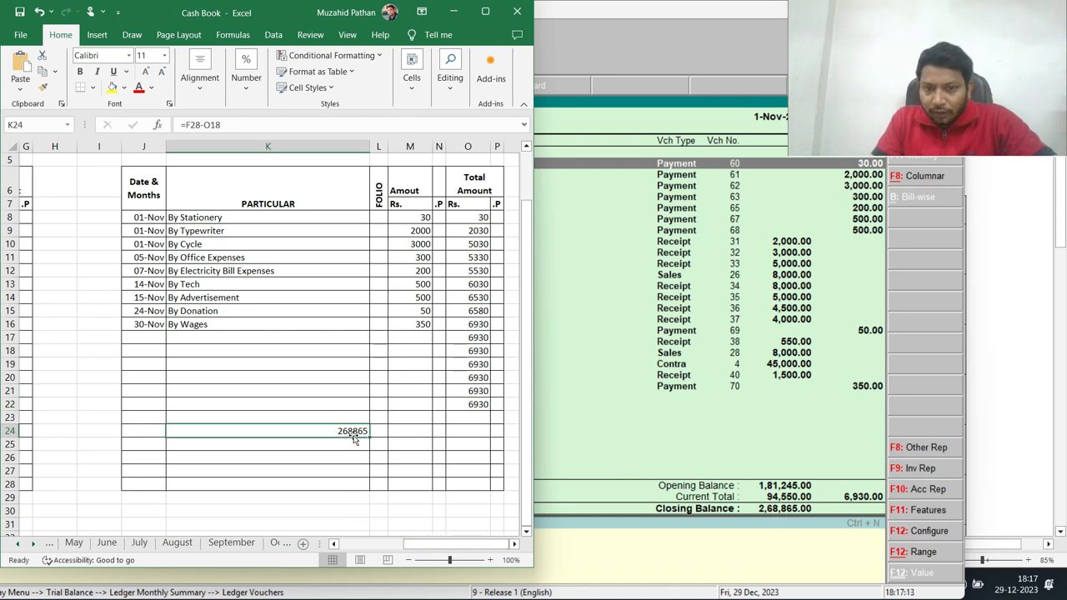
left_click_drag(638, 12, 650, 58)
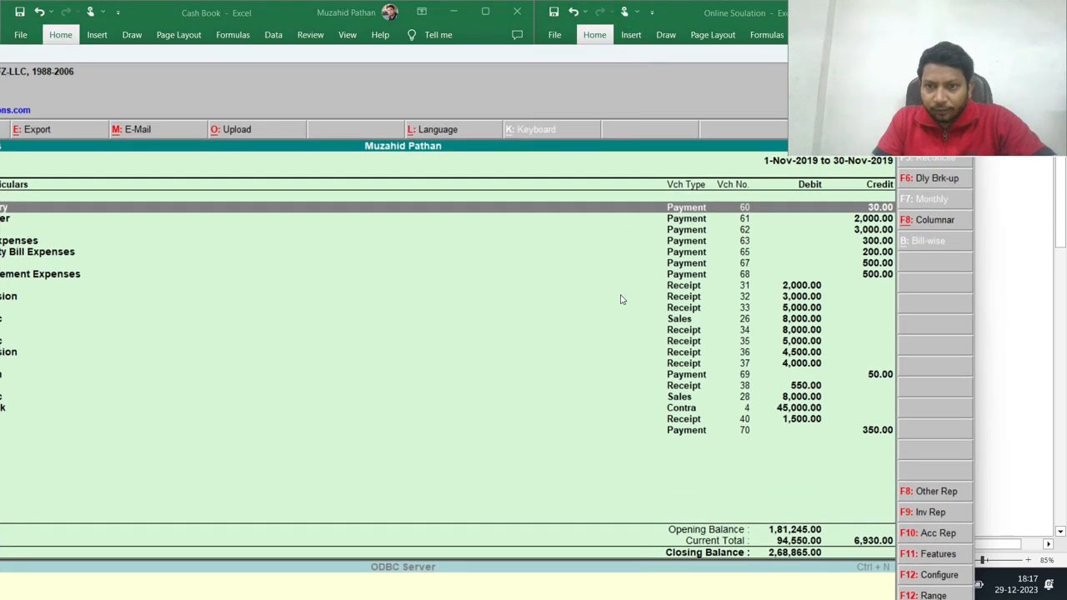
key("alt+Tab")
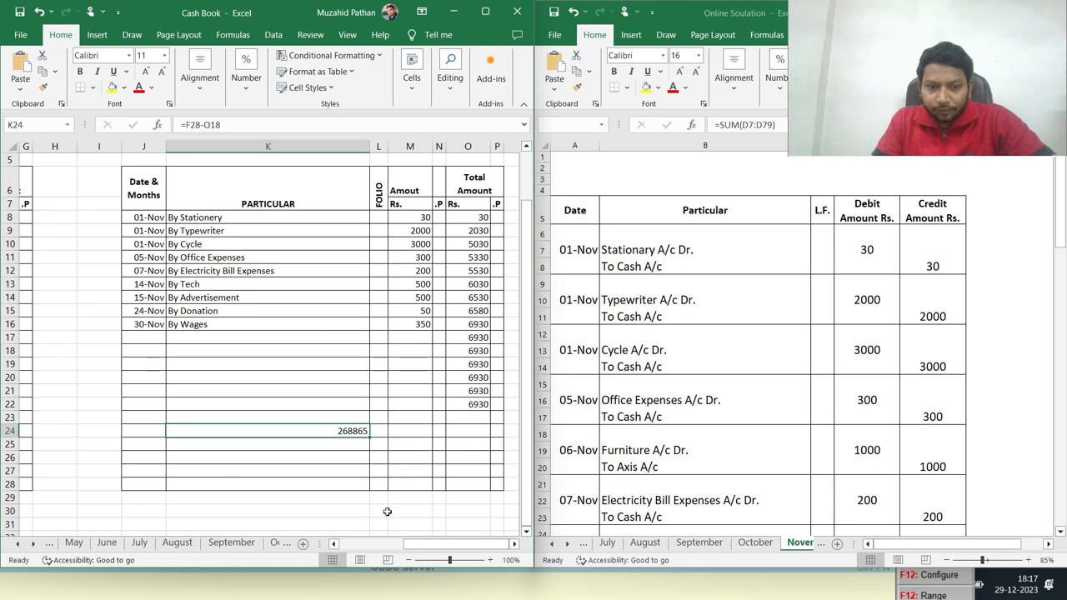
- Review the cash book's receipt entries and the journal against the Tally November voucher list
left_click_drag(440, 552, 410, 548)
left_click(683, 431)
left_click(248, 309)
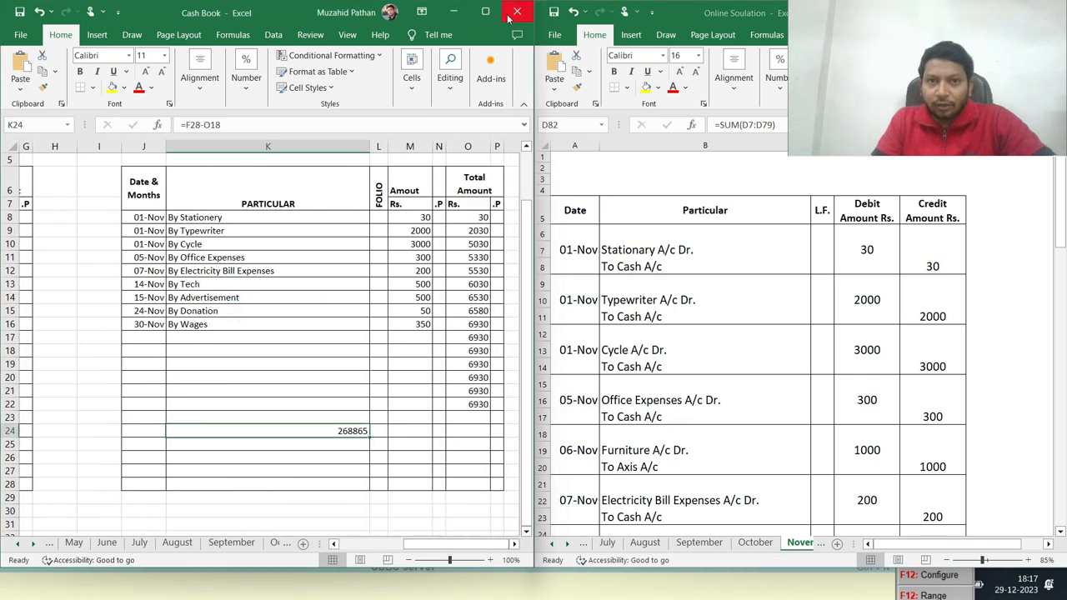
left_click(650, 265)
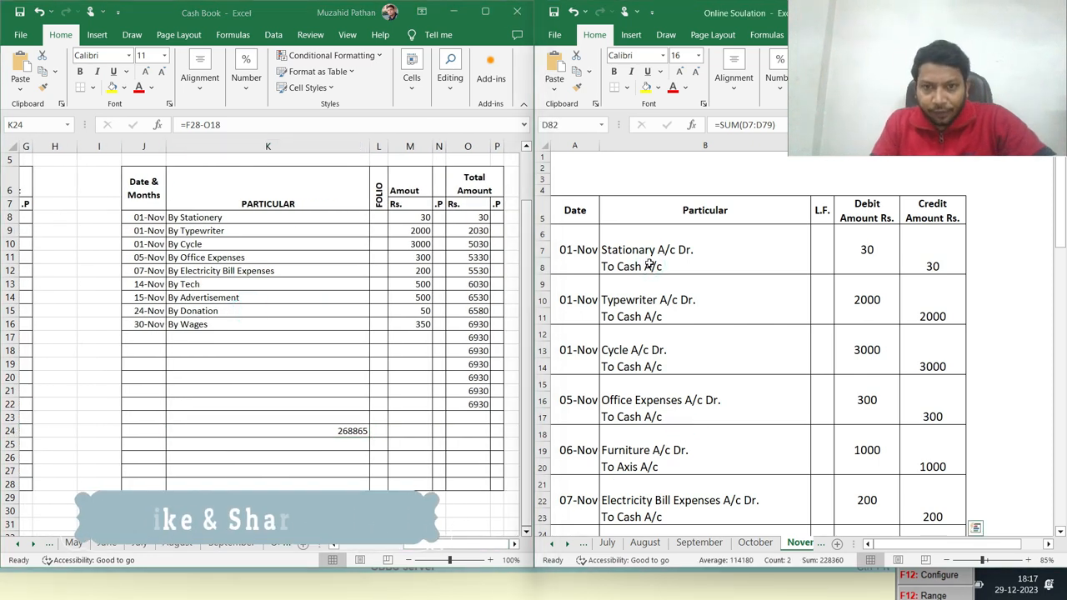
left_click(605, 582)
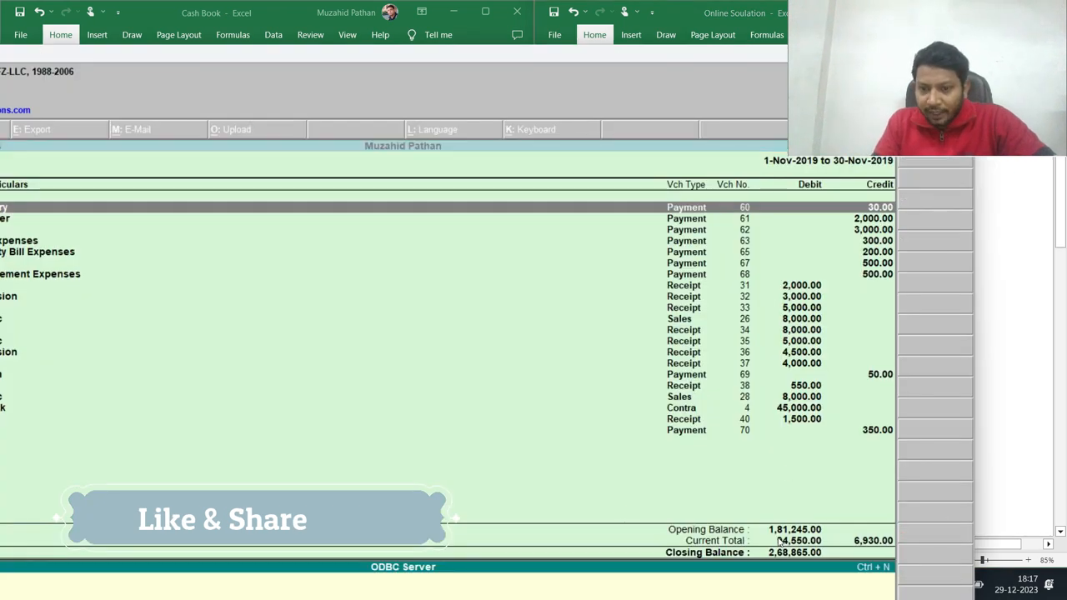
key("alt+Tab")
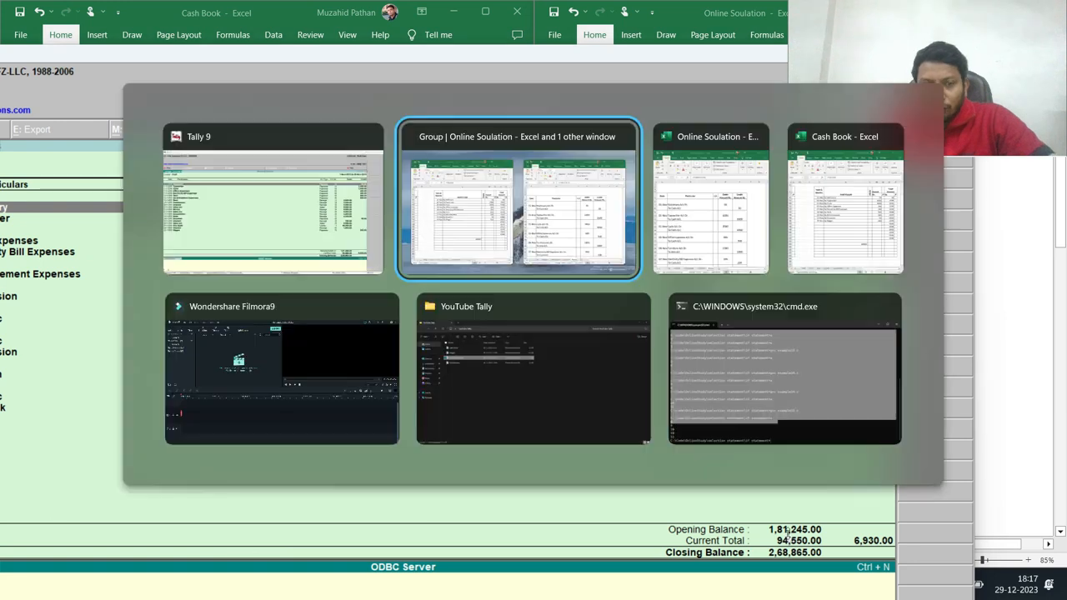
left_click_drag(445, 549, 388, 548)
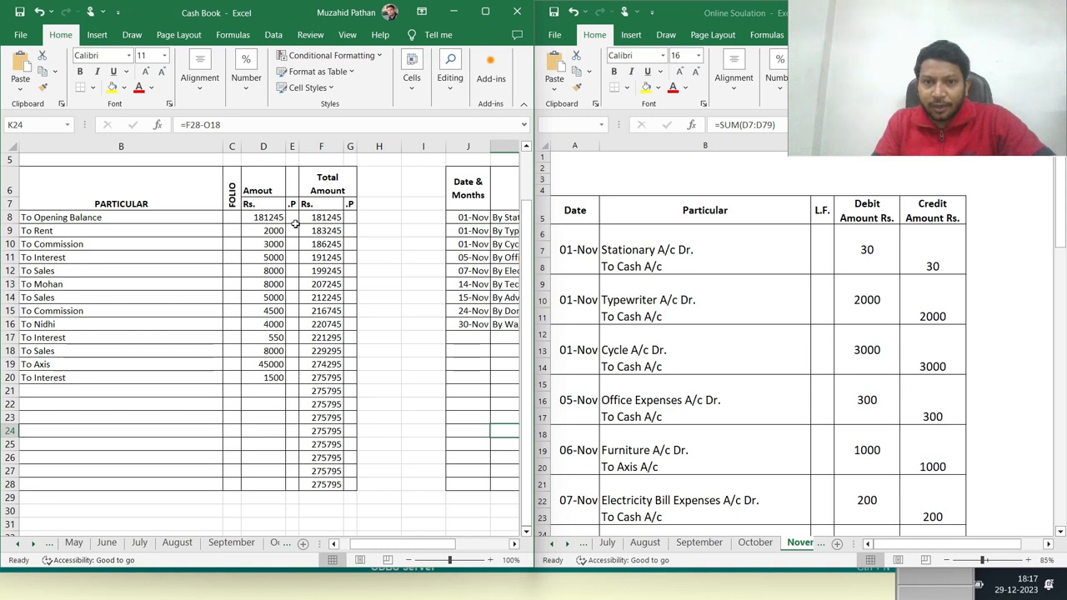
left_click(627, 307)
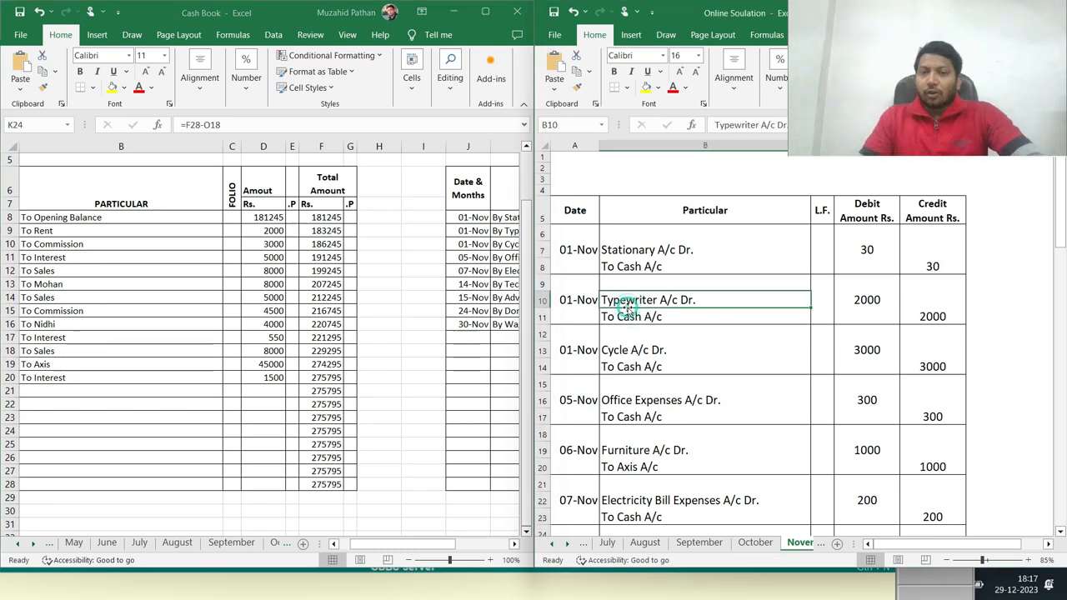